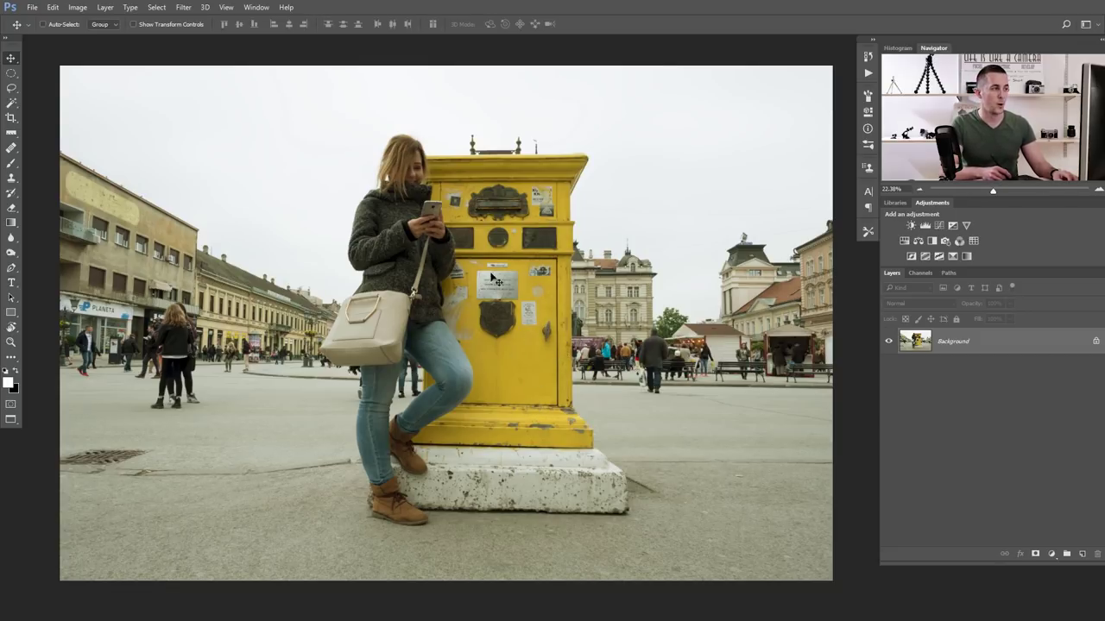
# With the Pen tool, place anchors along the post box's top edge, rounded corner and right side
pyautogui.press('p')
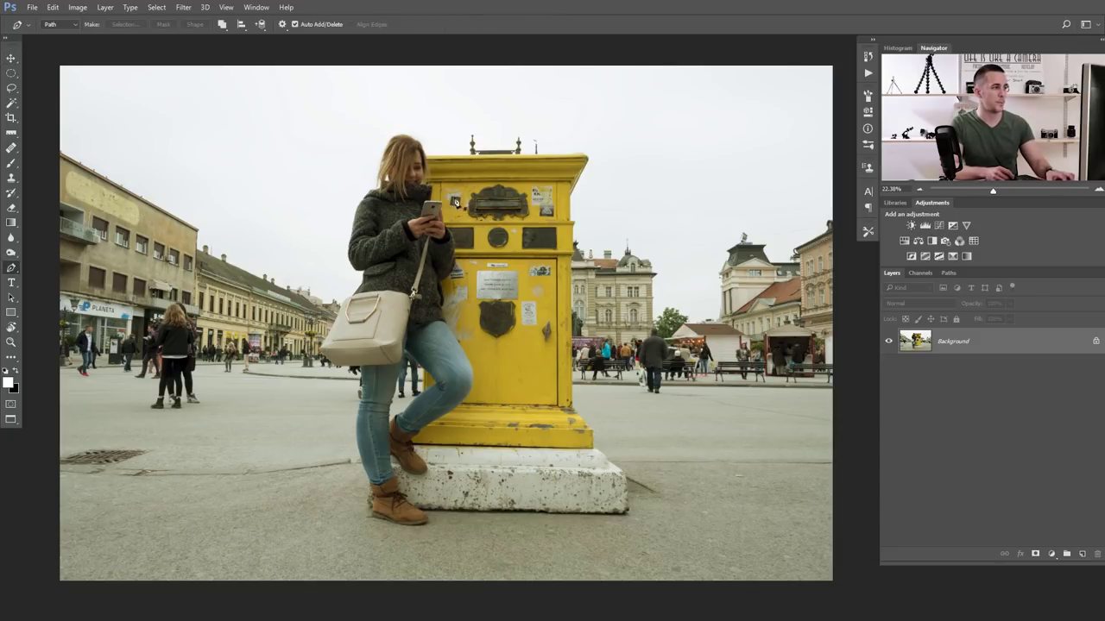
pyautogui.scroll(5, 425, 162)
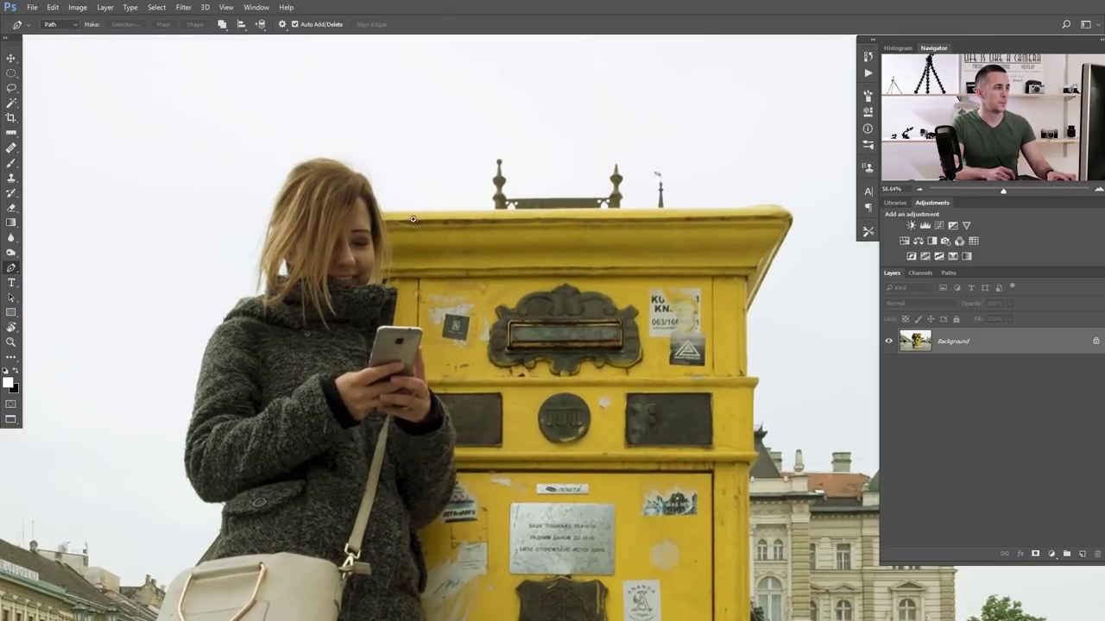
pyautogui.scroll(2, 452, 219)
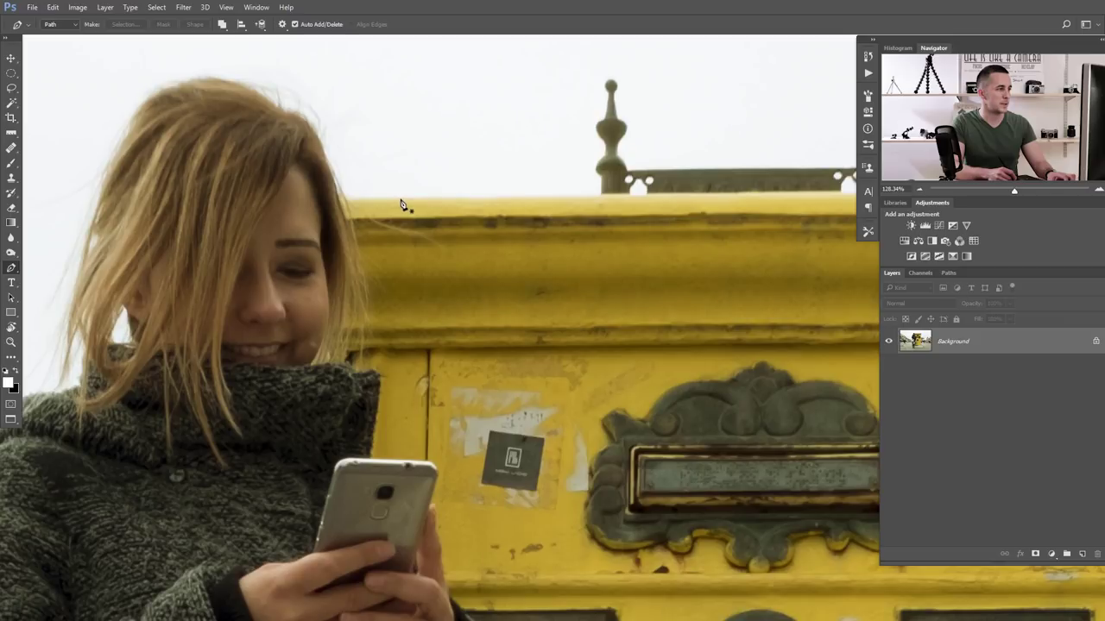
pyautogui.hscroll(5, 414, 209)
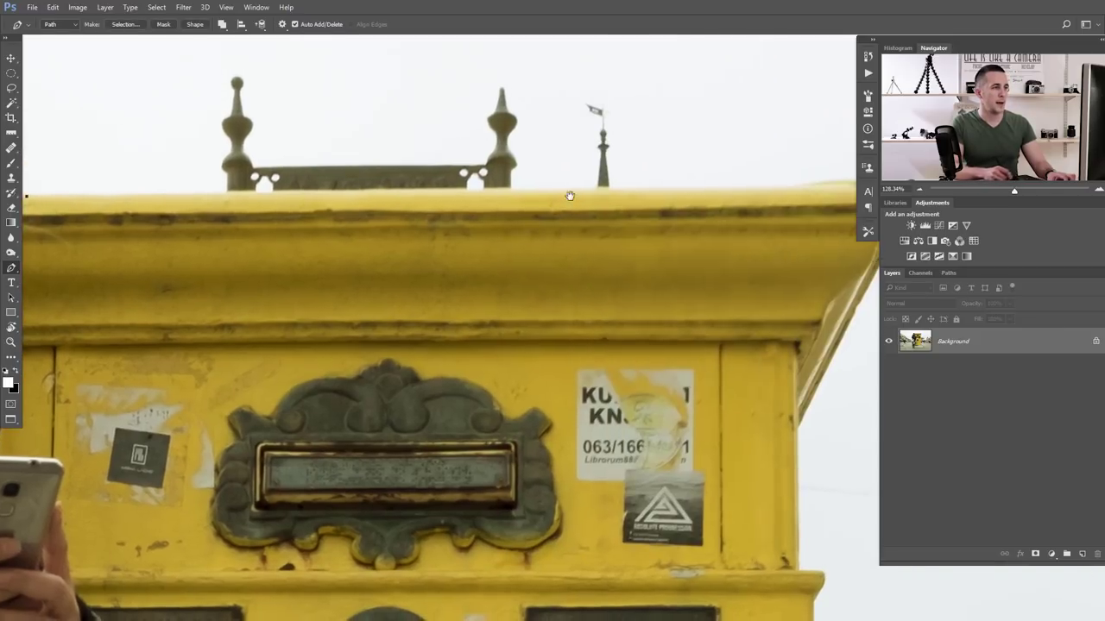
pyautogui.hscroll(2, 569, 196)
pyautogui.click(562, 198)
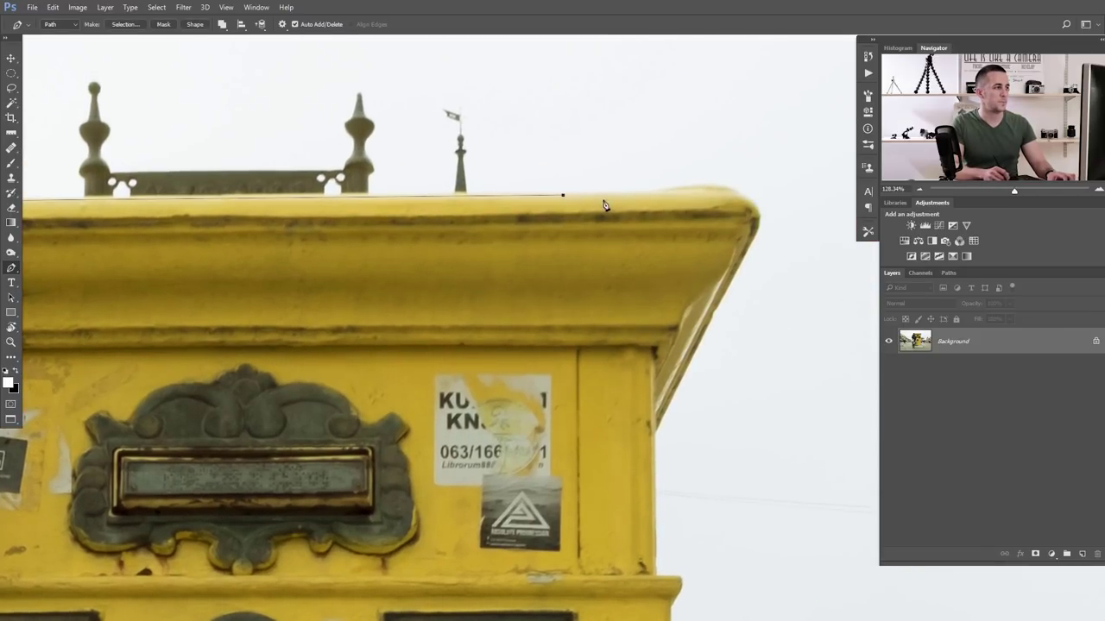
pyautogui.hscroll(1, 553, 199)
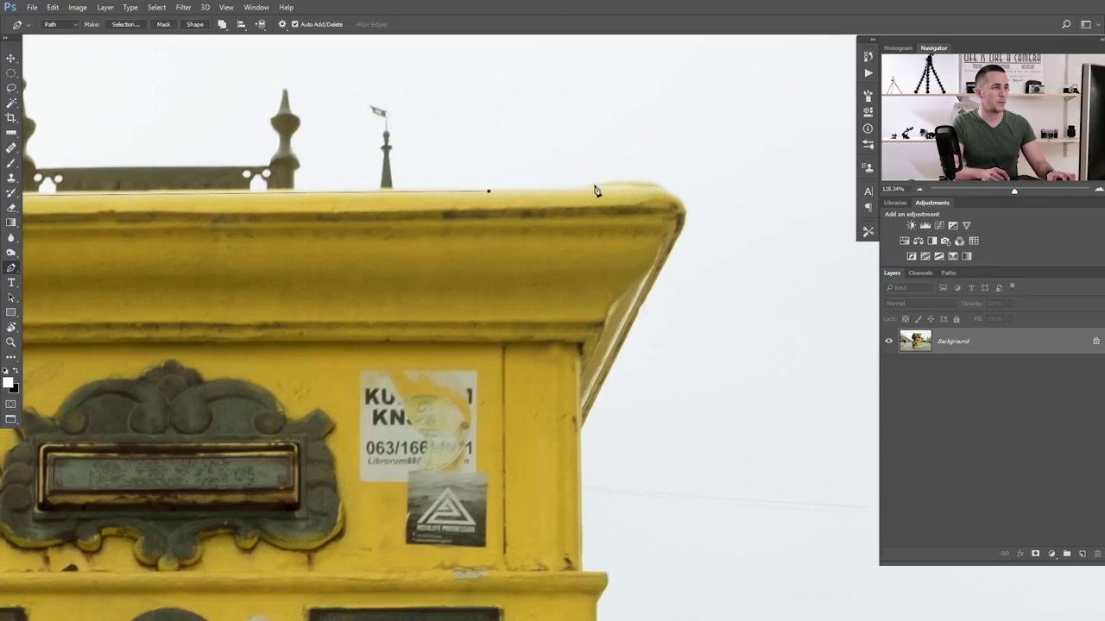
pyautogui.click(593, 188)
pyautogui.scroll(3, 630, 191)
pyautogui.click(688, 187)
pyautogui.moveTo(698, 196); pyautogui.dragTo(705, 293)
pyautogui.moveTo(610, 435); pyautogui.dragTo(631, 292)
pyautogui.click(671, 235)
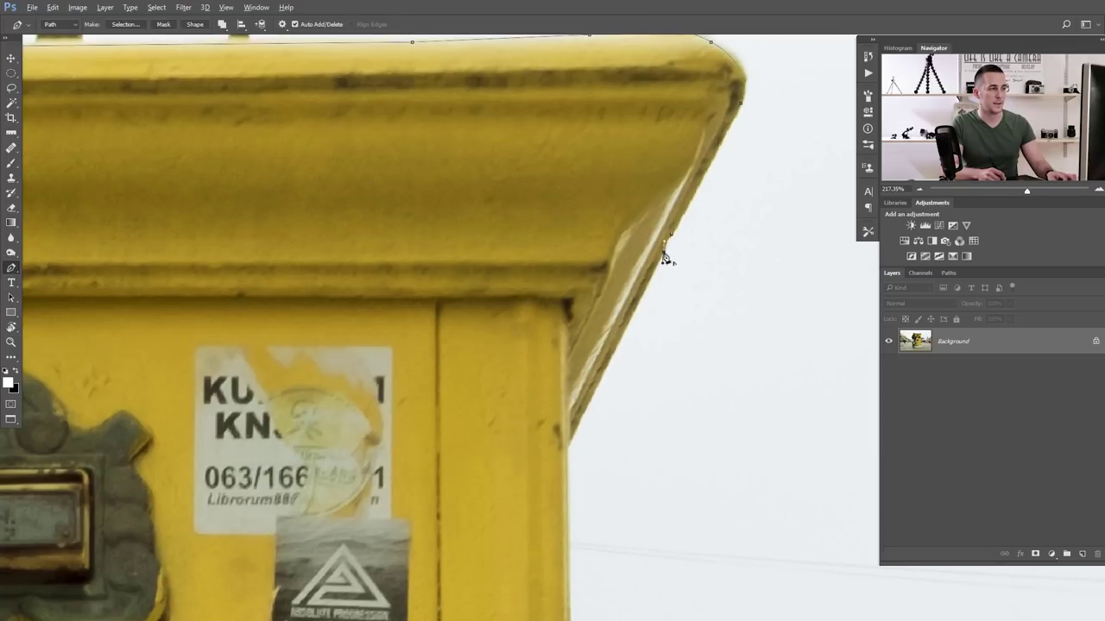
# Continue the path down the pillar's stepped edge and around the white base
pyautogui.moveTo(572, 453); pyautogui.dragTo(489, 46)
pyautogui.scroll(2, 506, 439)
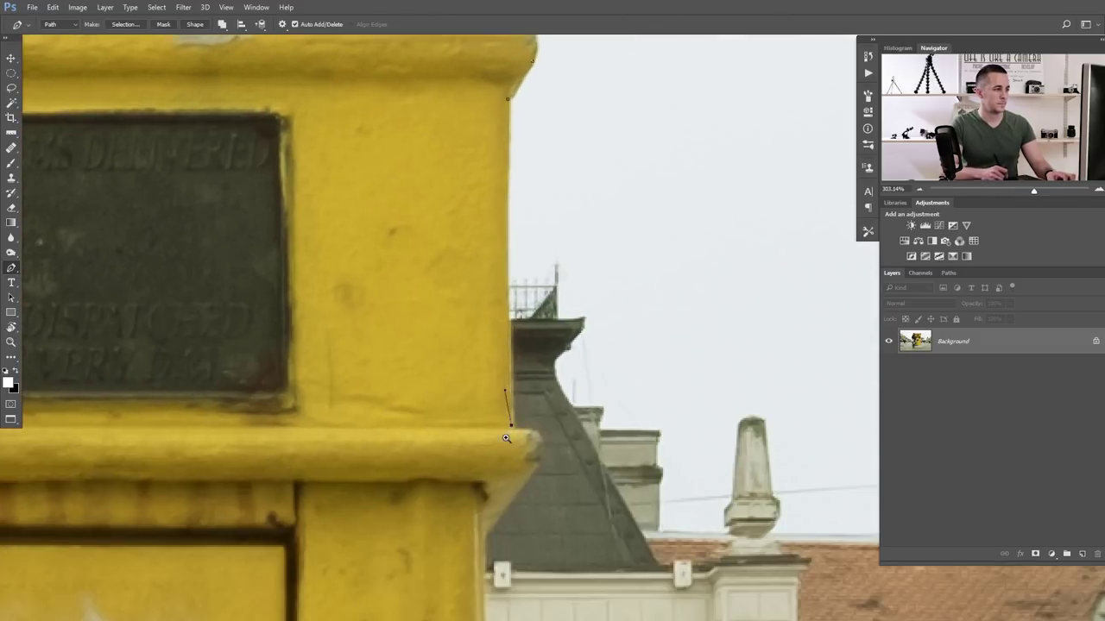
pyautogui.scroll(1, 507, 438)
pyautogui.scroll(-10, 506, 439)
pyautogui.click(518, 427)
pyautogui.click(529, 474)
pyautogui.click(583, 525)
pyautogui.click(593, 557)
pyautogui.moveTo(592, 562); pyautogui.dragTo(509, 370)
pyautogui.click(641, 503)
pyautogui.click(690, 546)
pyautogui.moveTo(707, 604); pyautogui.dragTo(637, 447)
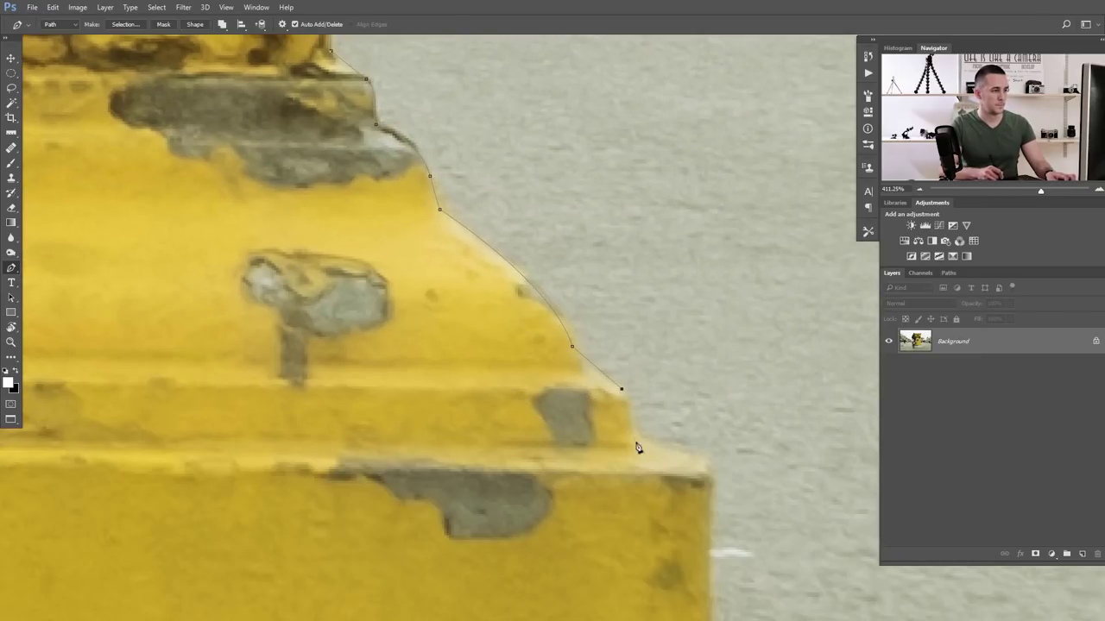
pyautogui.click(710, 473)
pyautogui.moveTo(709, 474); pyautogui.dragTo(609, 254)
pyautogui.scroll(-5, 609, 254)
pyautogui.click(505, 318)
pyautogui.moveTo(650, 450); pyautogui.dragTo(670, 518)
pyautogui.moveTo(780, 532); pyautogui.dragTo(646, 363)
pyautogui.moveTo(646, 364); pyautogui.dragTo(669, 397)
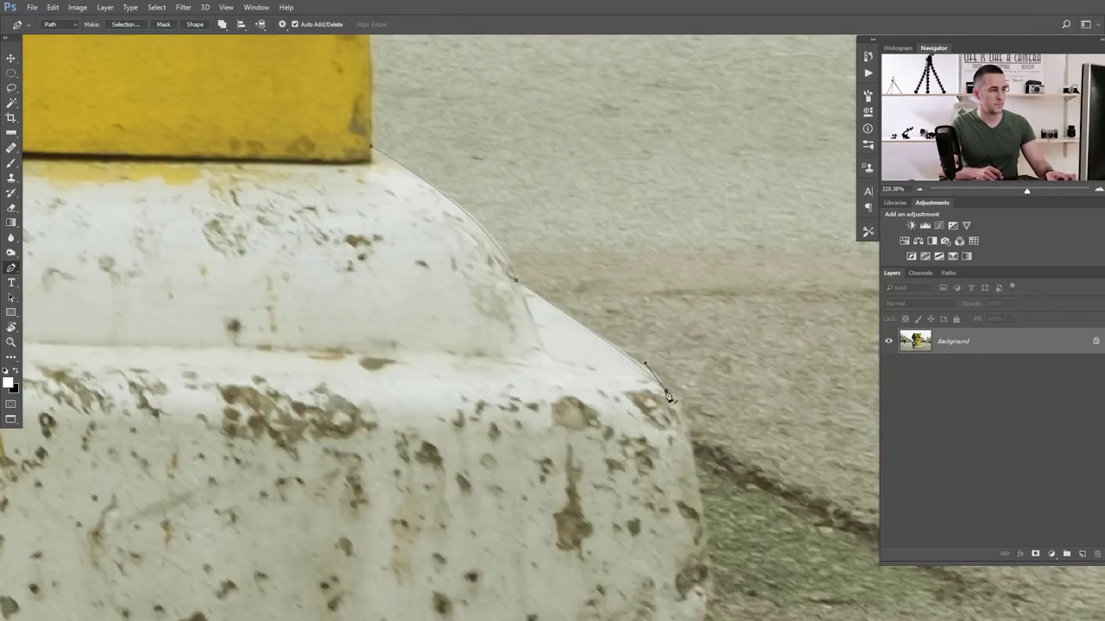
pyautogui.scroll(-5, 668, 397)
pyautogui.scroll(-6, 445, 296)
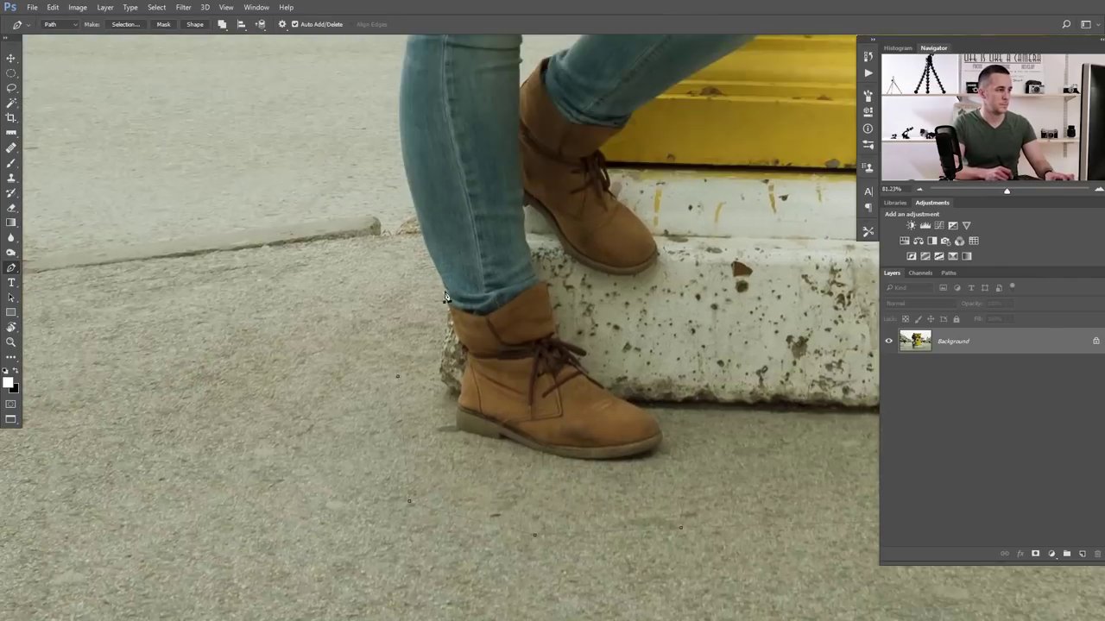
pyautogui.scroll(8, 445, 296)
# Trace up the leg, bag and coat, closing the path at the post box's top-left corner
pyautogui.click(366, 457)
pyautogui.click(380, 260)
pyautogui.click(391, 198)
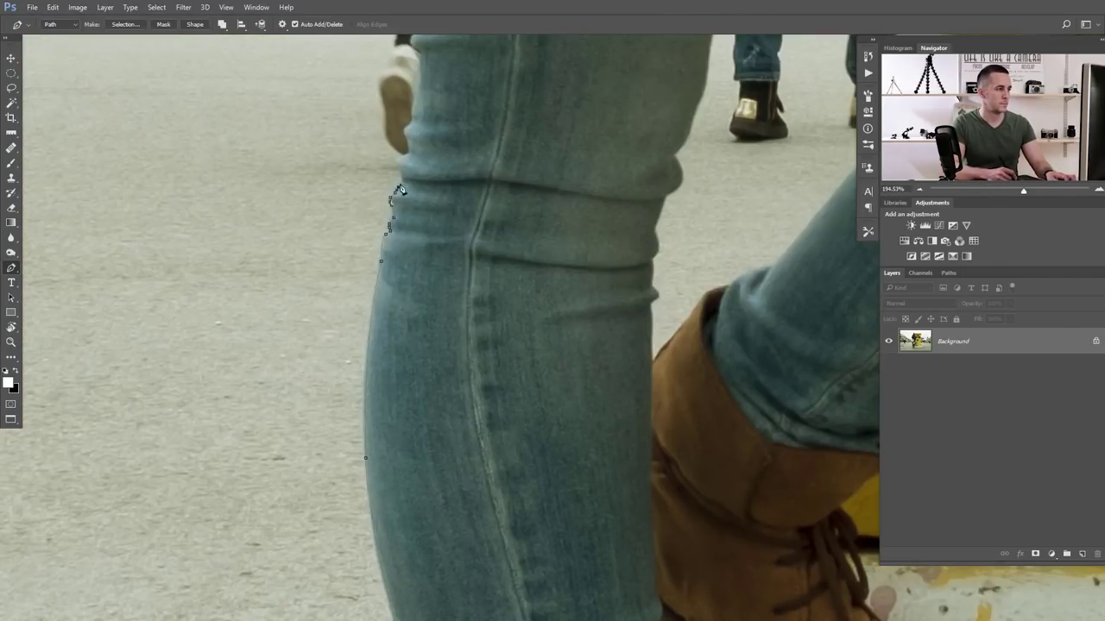
pyautogui.scroll(3, 401, 189)
pyautogui.click(399, 263)
pyautogui.scroll(3, 406, 181)
pyautogui.hscroll(-4, 397, 198)
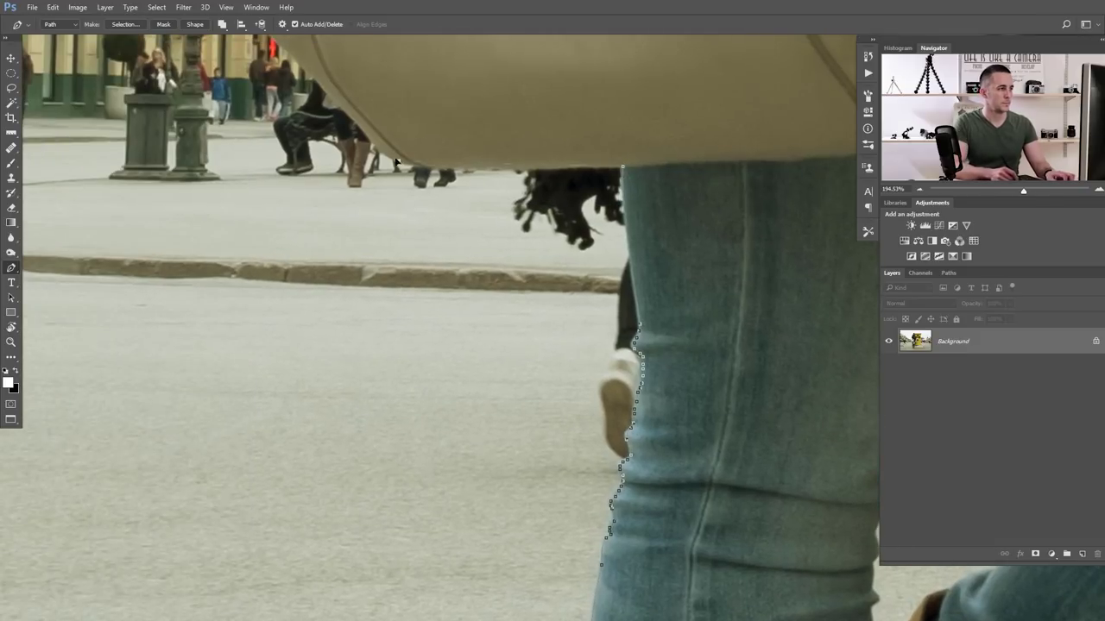
pyautogui.scroll(4, 380, 224)
pyautogui.scroll(3, 405, 220)
pyautogui.hscroll(2, 414, 222)
pyautogui.click(409, 235)
pyautogui.click(438, 184)
pyautogui.scroll(3, 518, 155)
pyautogui.click(561, 114)
pyautogui.scroll(3, 518, 172)
pyautogui.hscroll(2, 518, 173)
pyautogui.scroll(3, 483, 207)
pyautogui.click(472, 210)
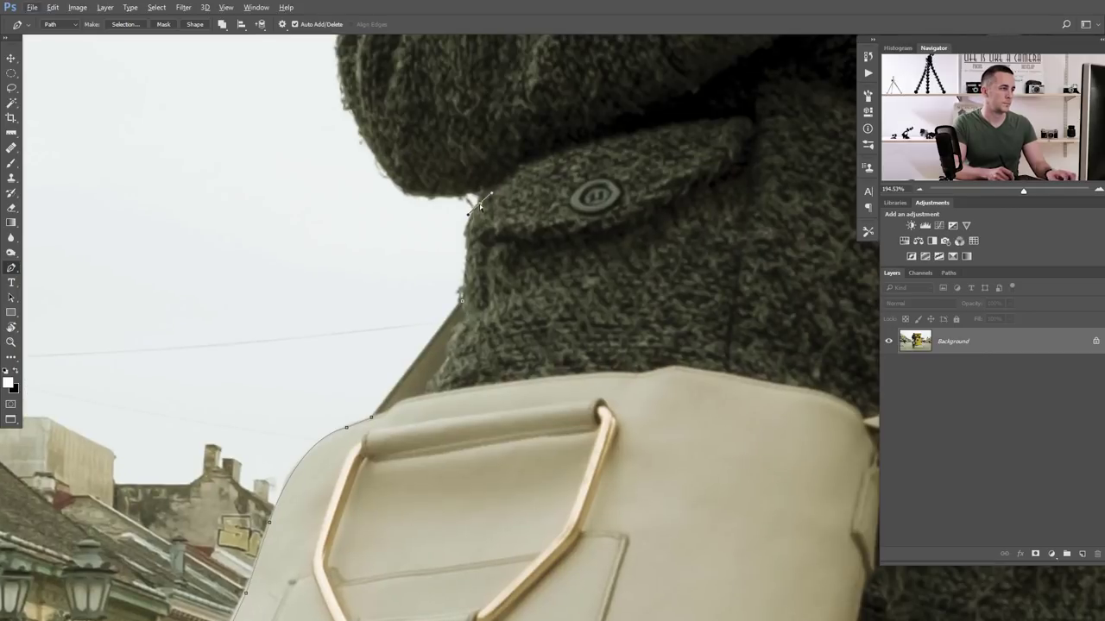
pyautogui.scroll(10, 432, 259)
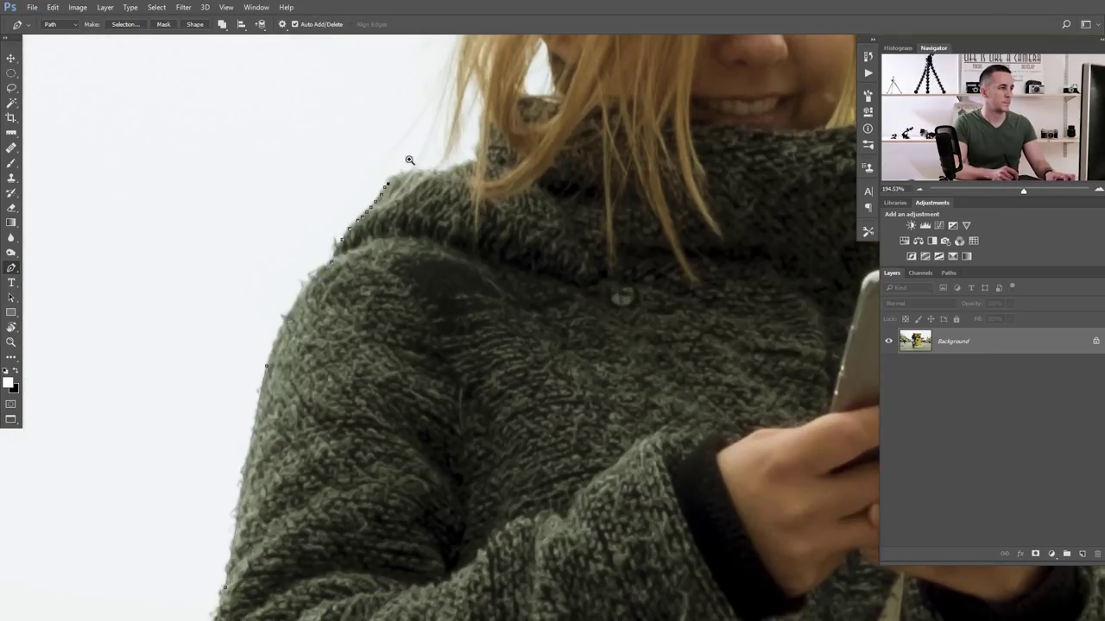
pyautogui.scroll(-3, 549, 271)
pyautogui.scroll(3, 549, 270)
pyautogui.click(540, 274)
pyautogui.scroll(-5, 547, 268)
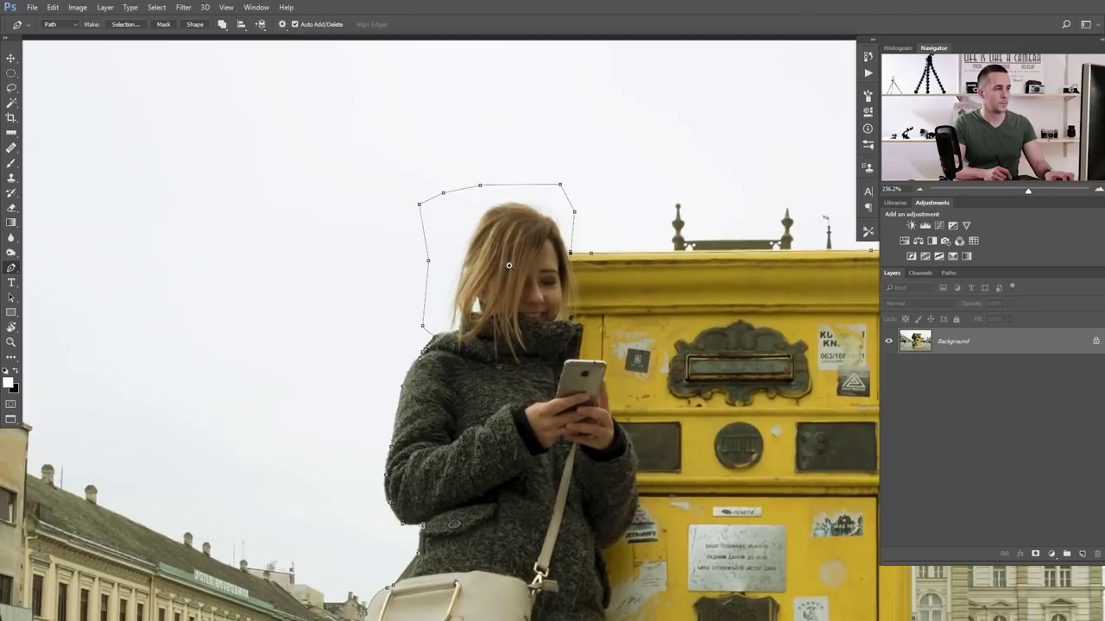
pyautogui.scroll(-2, 508, 231)
pyautogui.hscroll(3, 509, 230)
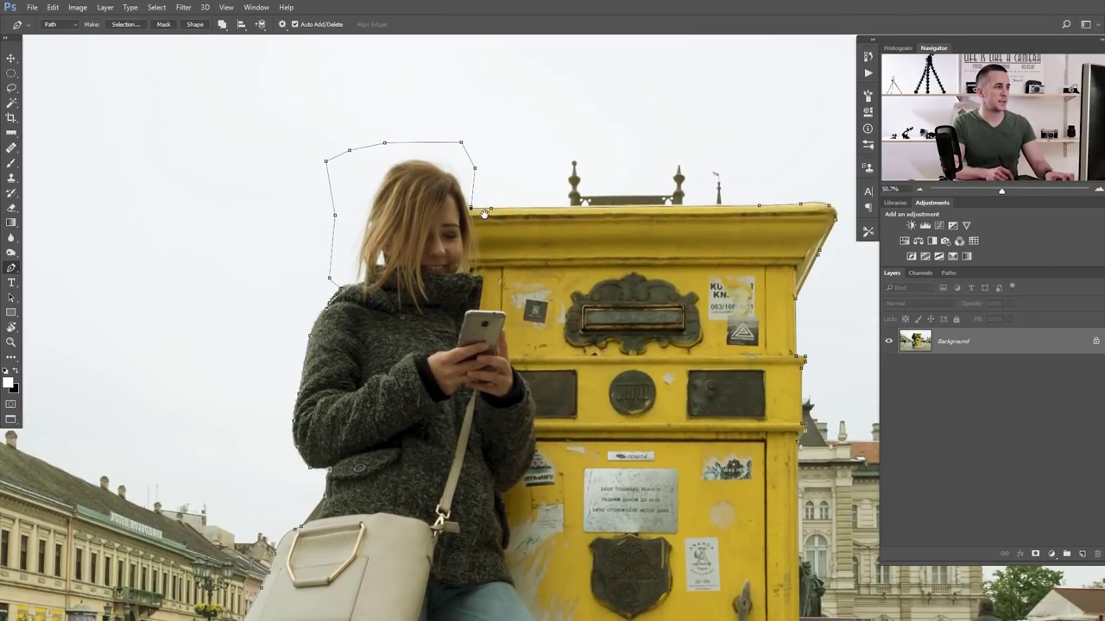
pyautogui.scroll(-3, 405, 224)
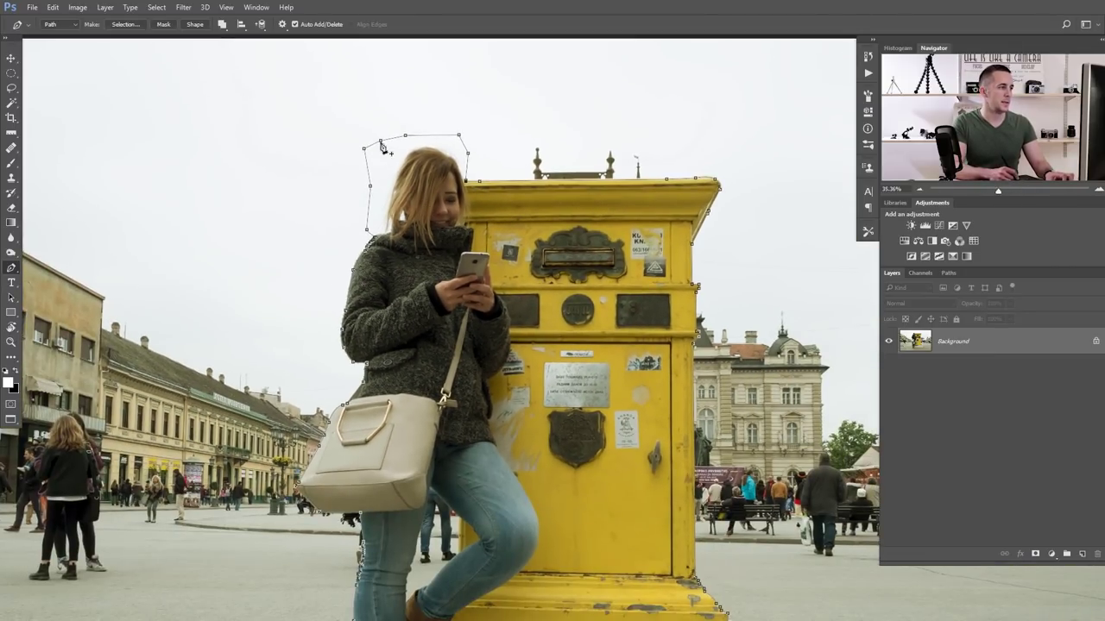
pyautogui.scroll(-5, 503, 550)
pyautogui.hscroll(2, 503, 551)
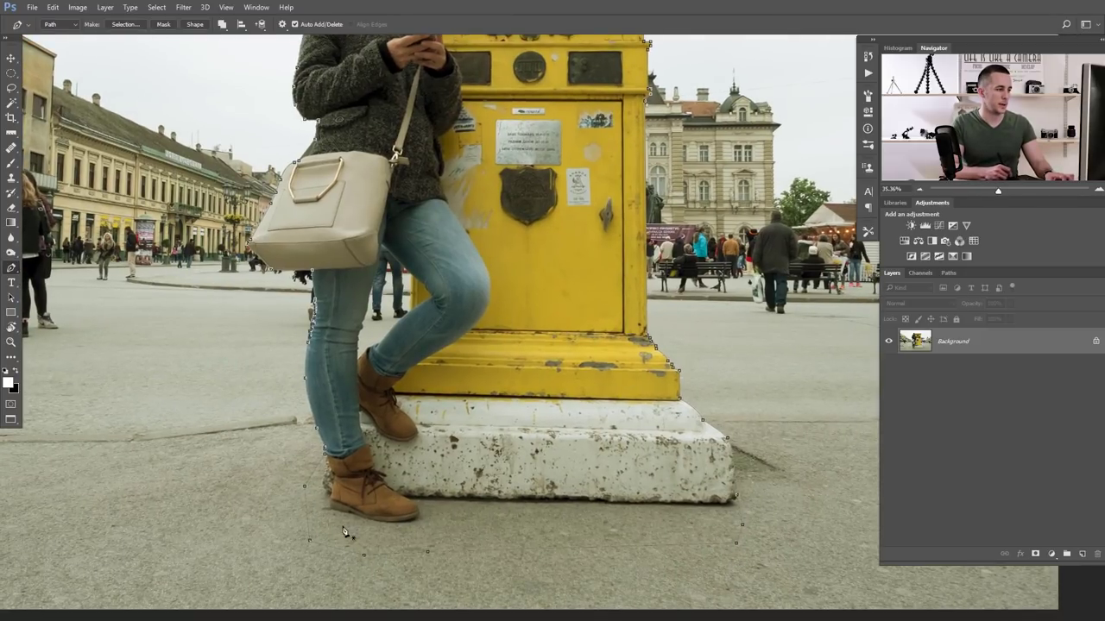
pyautogui.scroll(5, 377, 429)
pyautogui.hscroll(-1, 377, 429)
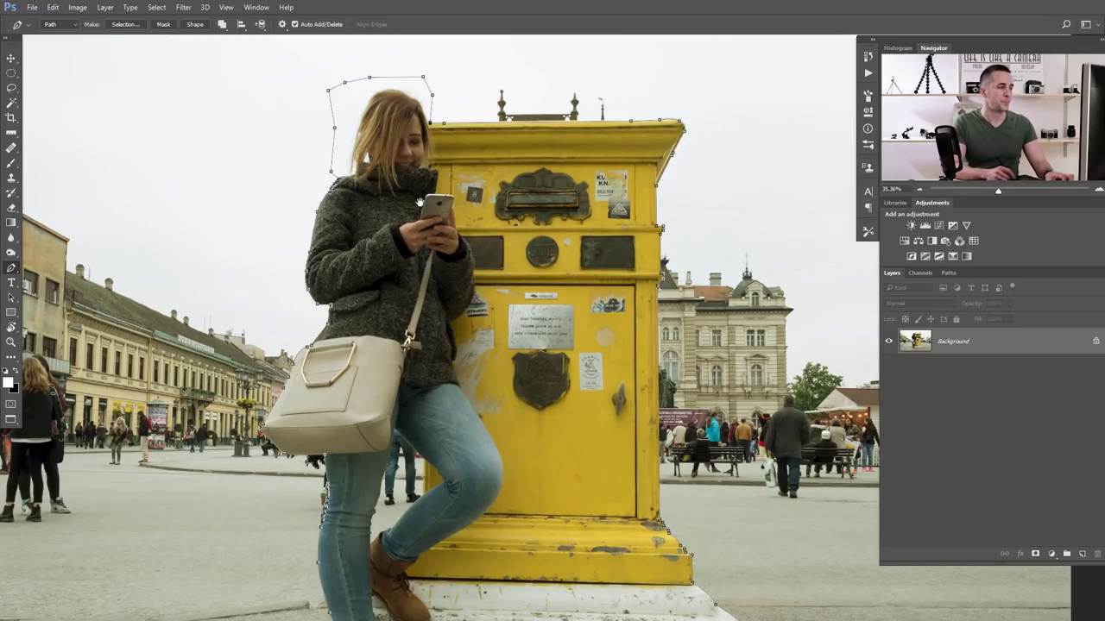
pyautogui.scroll(1, 420, 201)
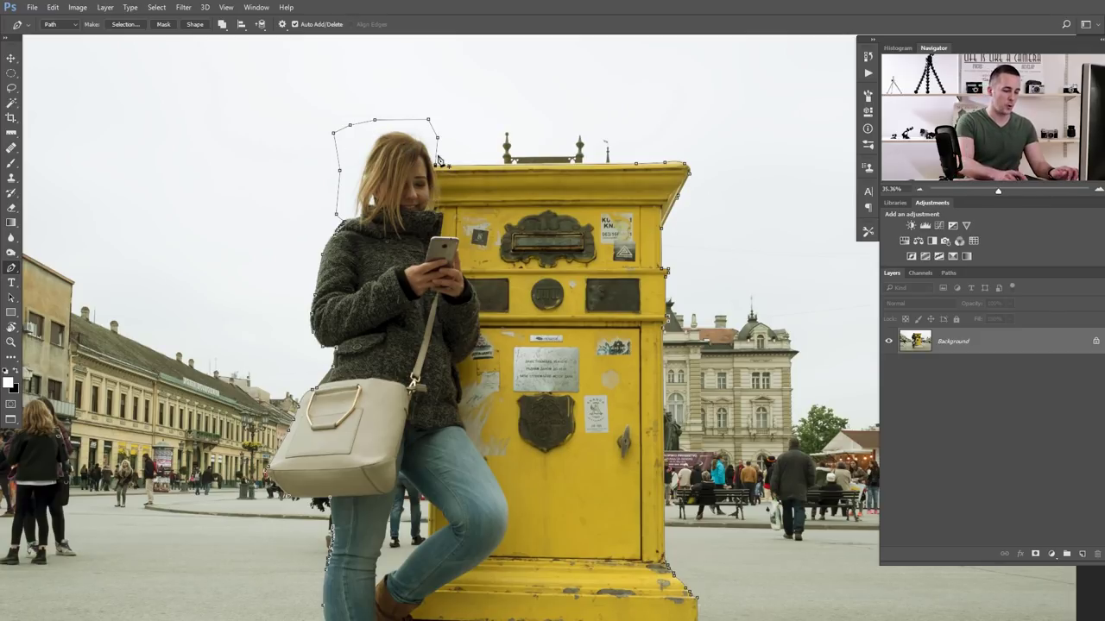
# Load the traced pen path as a selection
pyautogui.hotkey('ctrl', 'Return')
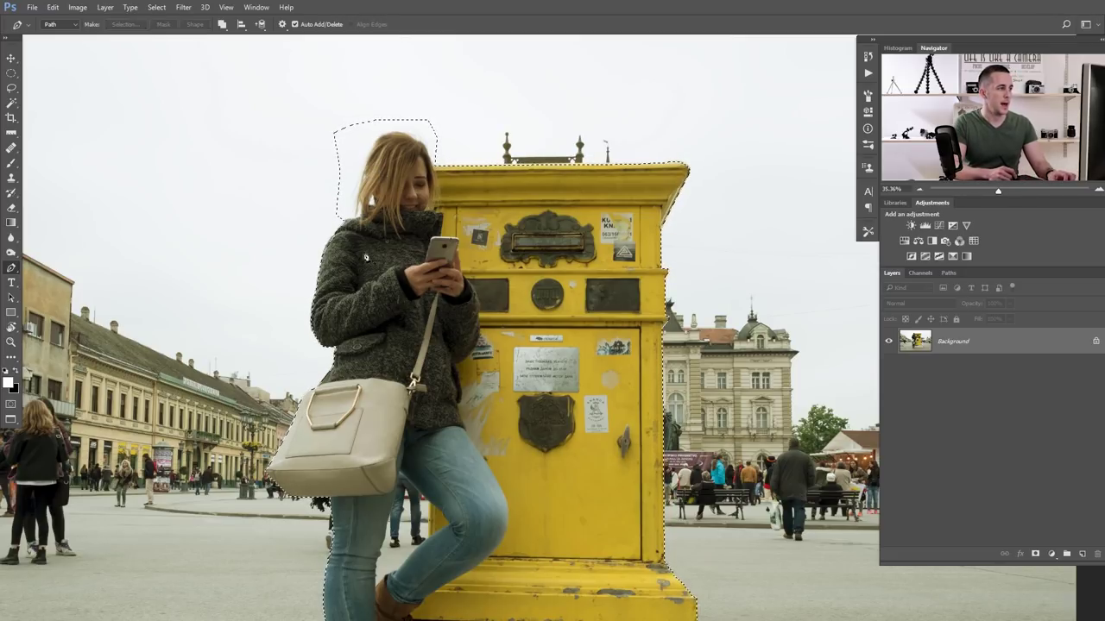
pyautogui.scroll(3, 356, 290)
pyautogui.scroll(1, 356, 290)
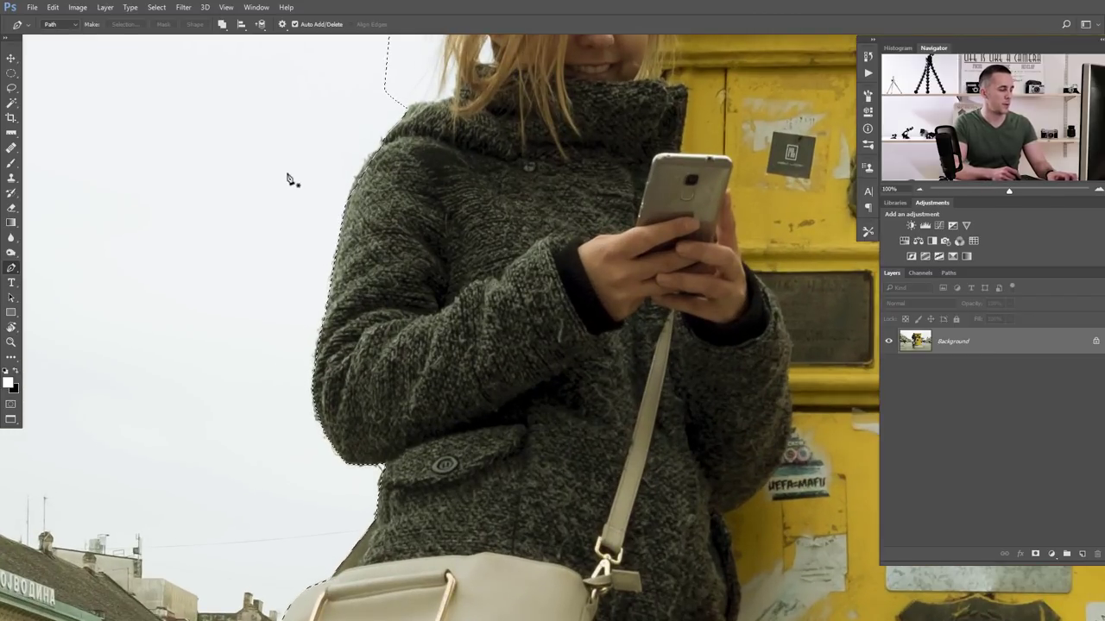
# In Select and Mask, refine the edge along the coat's shoulder and left side, then apply
pyautogui.press('w')
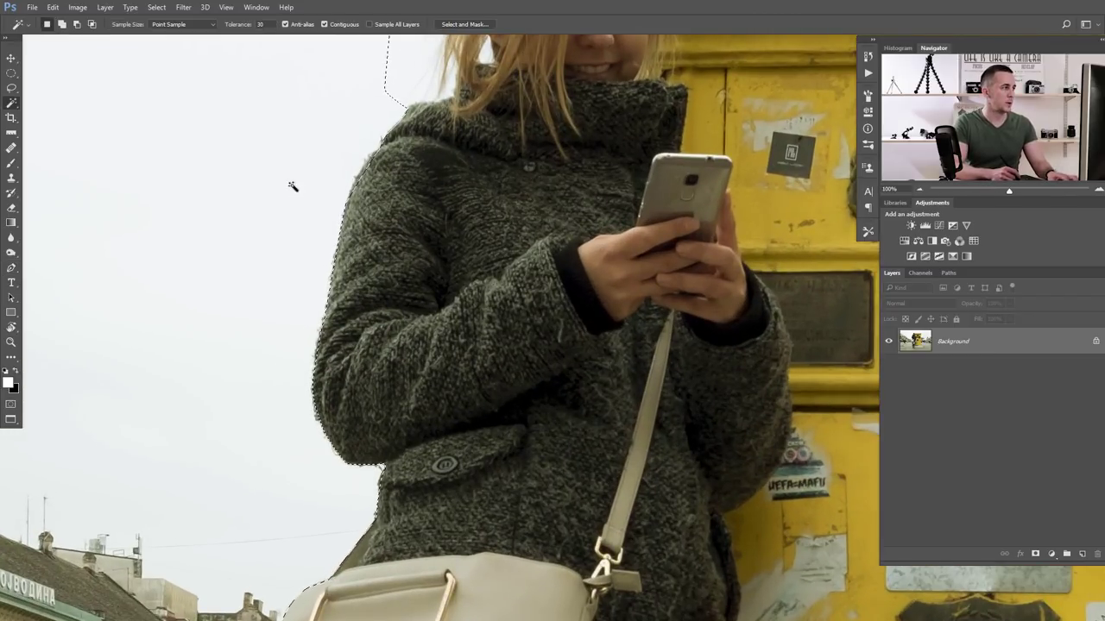
pyautogui.rightClick(11, 103)
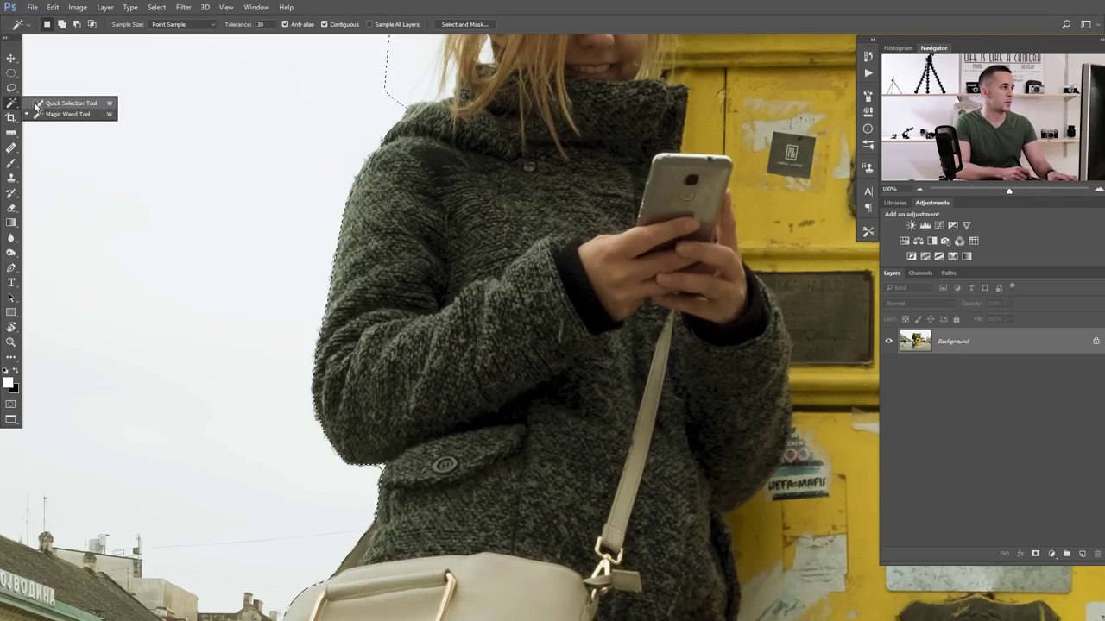
pyautogui.click(62, 105)
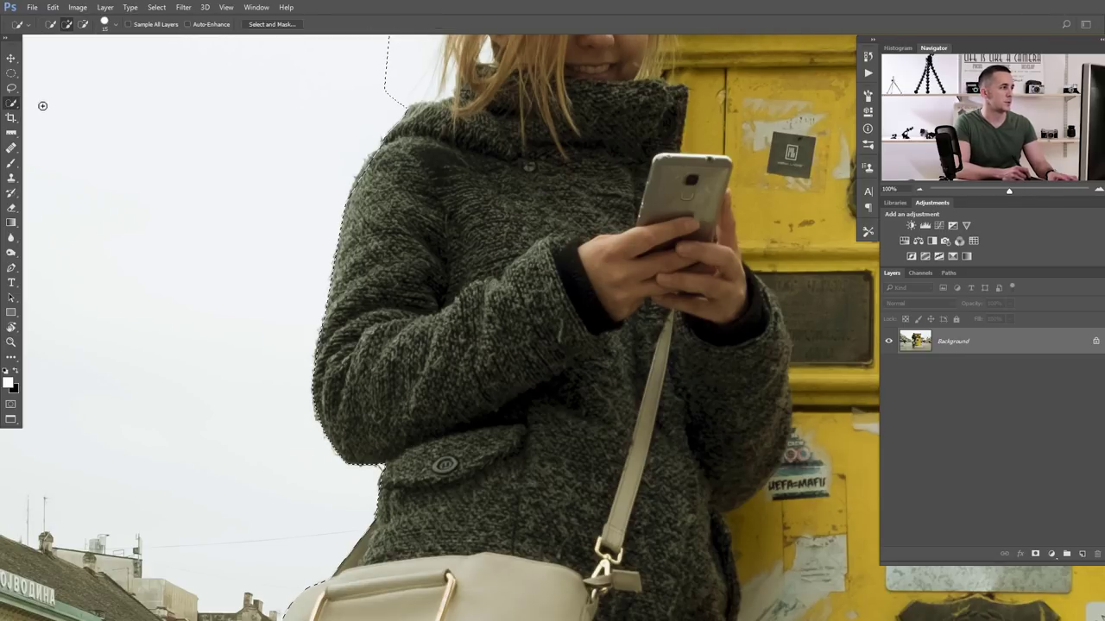
pyautogui.click(272, 24)
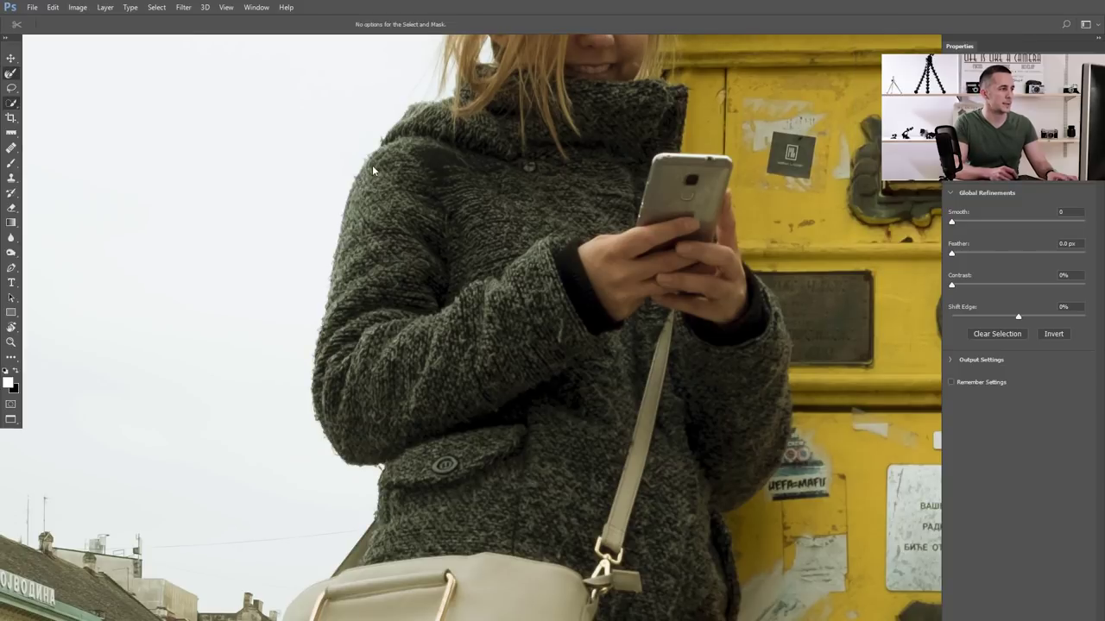
pyautogui.press('[')
pyautogui.press('[')
pyautogui.press('[')
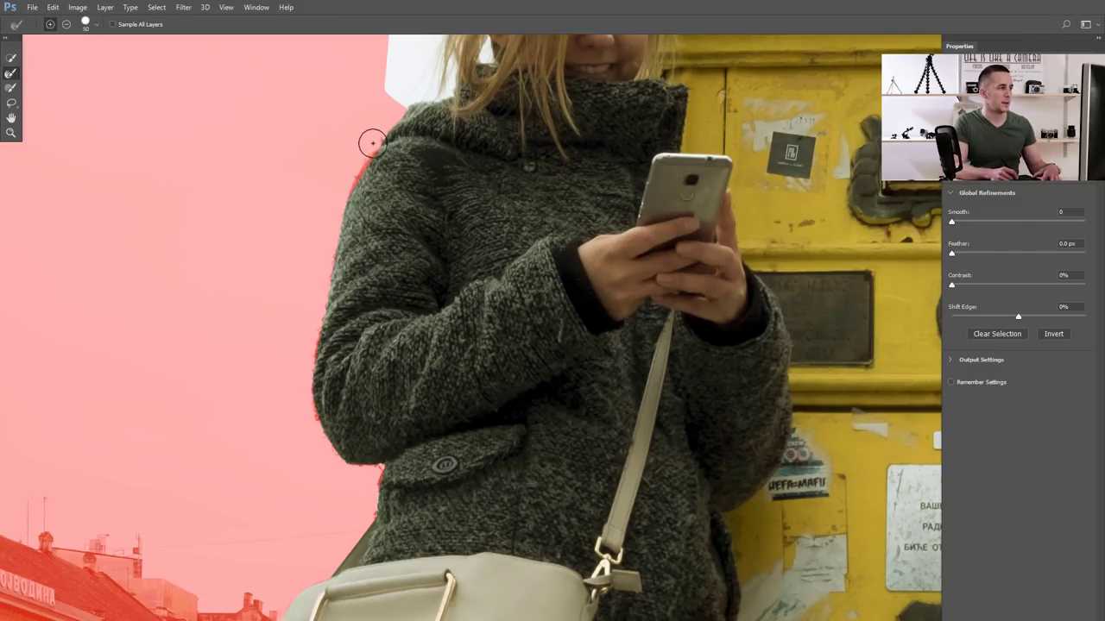
pyautogui.moveTo(394, 113)
pyautogui.mouseDown()
pyautogui.moveTo(337, 214)
pyautogui.moveTo(313, 338)
pyautogui.mouseUp()
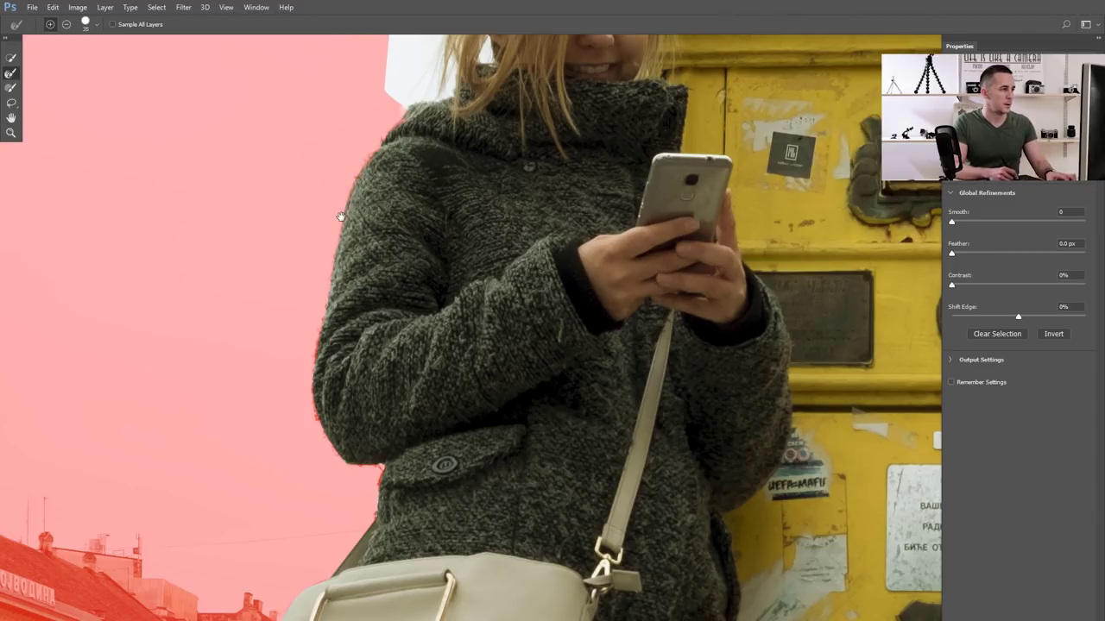
pyautogui.scroll(-3, 340, 215)
pyautogui.moveTo(335, 226)
pyautogui.mouseDown()
pyautogui.moveTo(338, 308)
pyautogui.moveTo(381, 356)
pyautogui.moveTo(404, 350)
pyautogui.moveTo(387, 383)
pyautogui.moveTo(395, 363)
pyautogui.moveTo(398, 372)
pyautogui.mouseUp()
pyautogui.scroll(3, 391, 315)
pyautogui.scroll(-2, 391, 315)
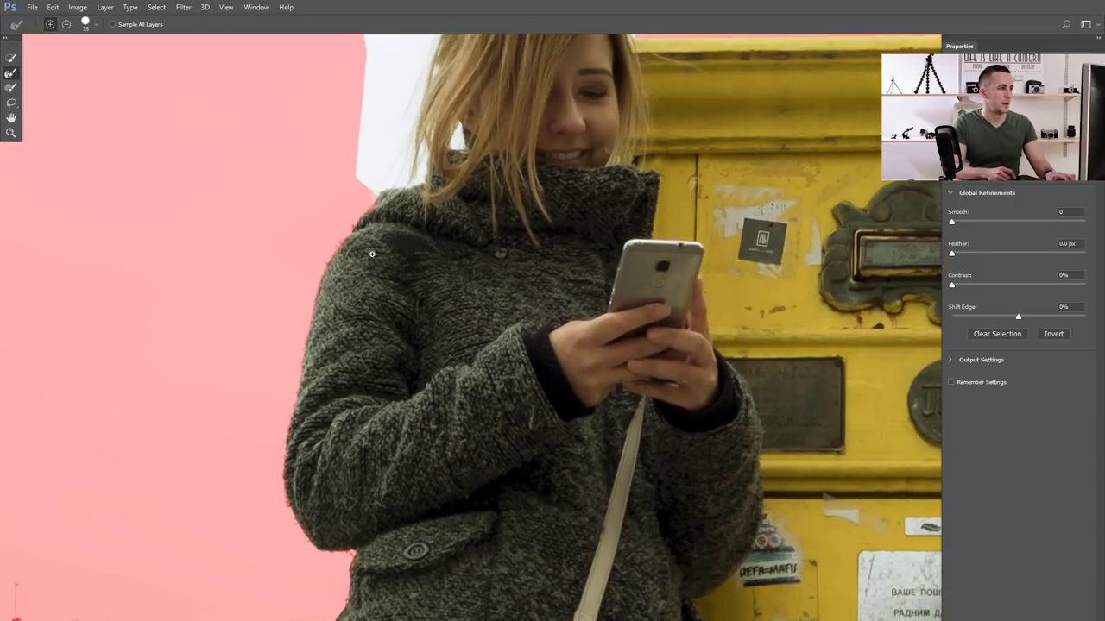
pyautogui.scroll(-4, 374, 340)
pyautogui.scroll(-3, 390, 238)
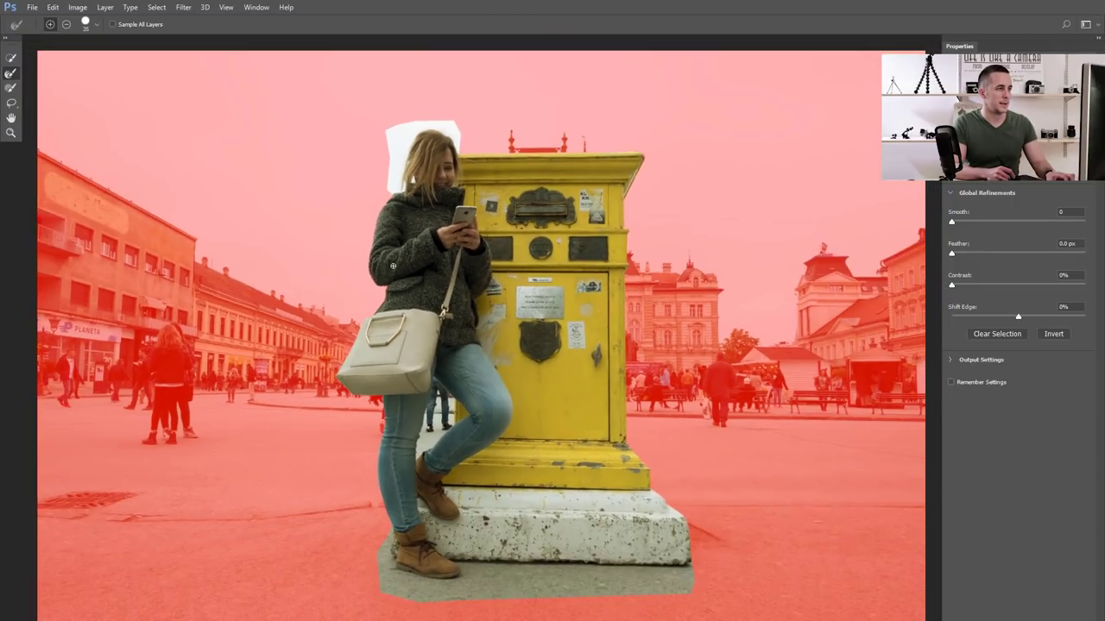
pyautogui.press('Return')
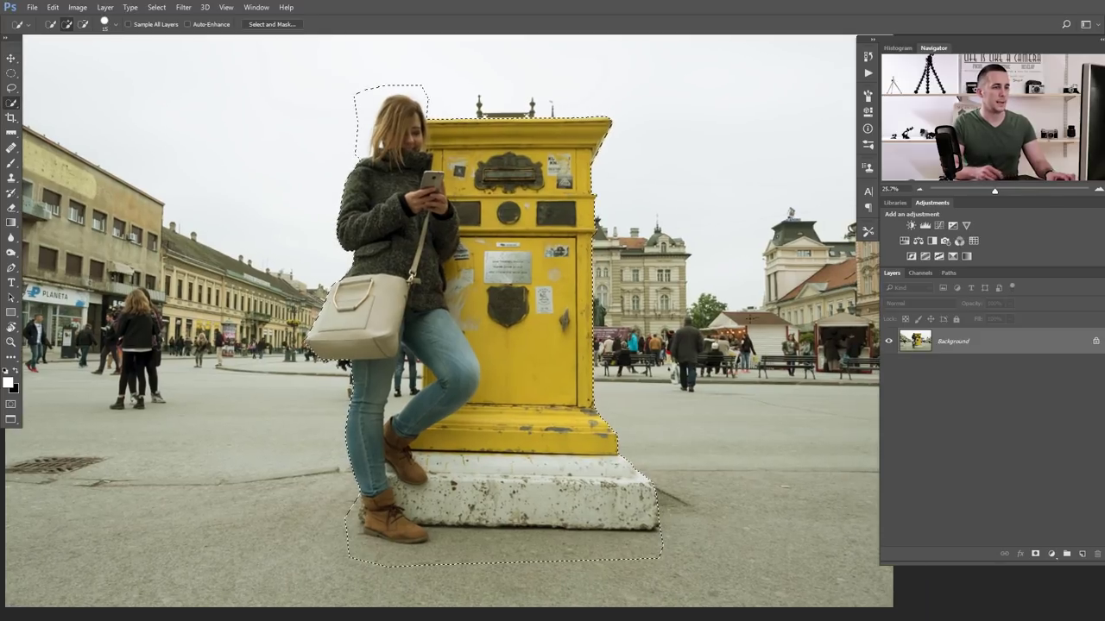
# Add a layer mask from the selection and fill the gap between the legs with black
pyautogui.click(1035, 555)
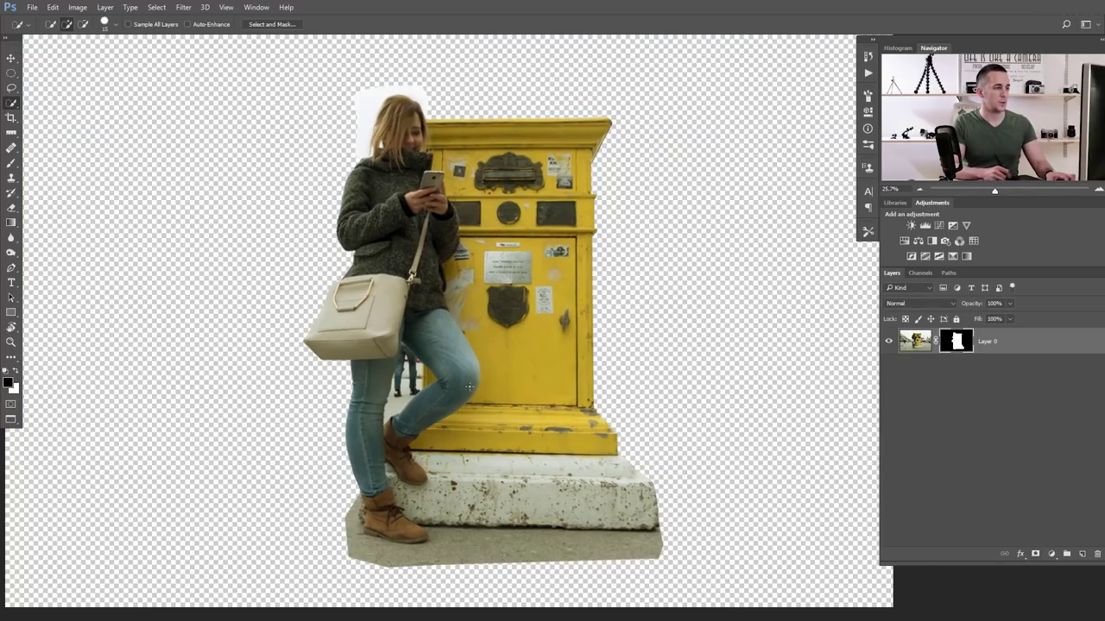
pyautogui.scroll(5, 413, 338)
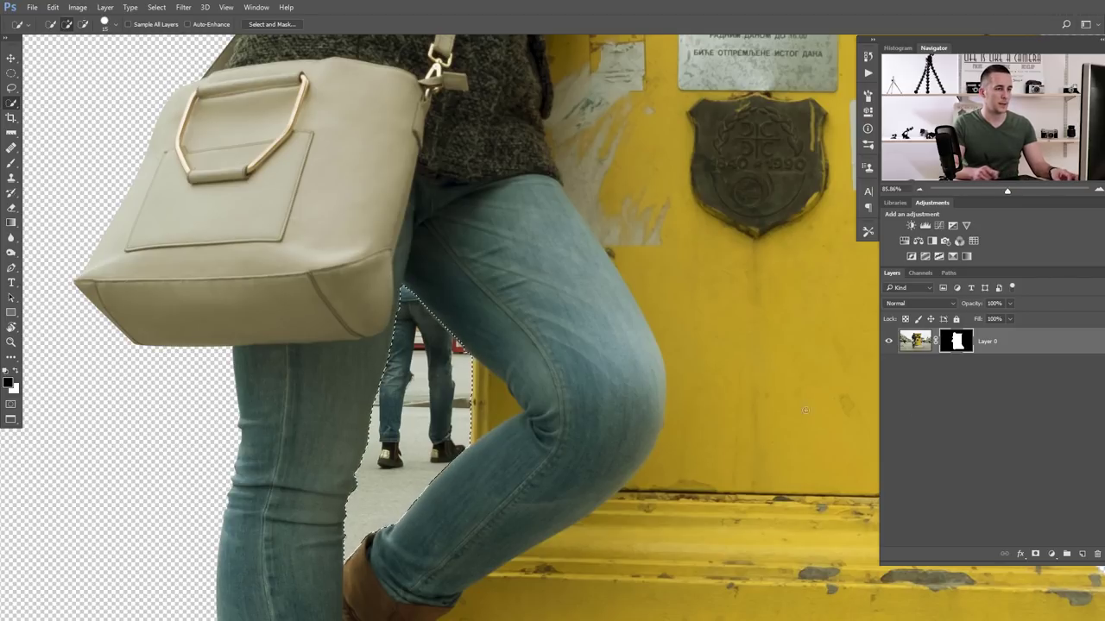
pyautogui.hotkey('alt', 'BackSpace')
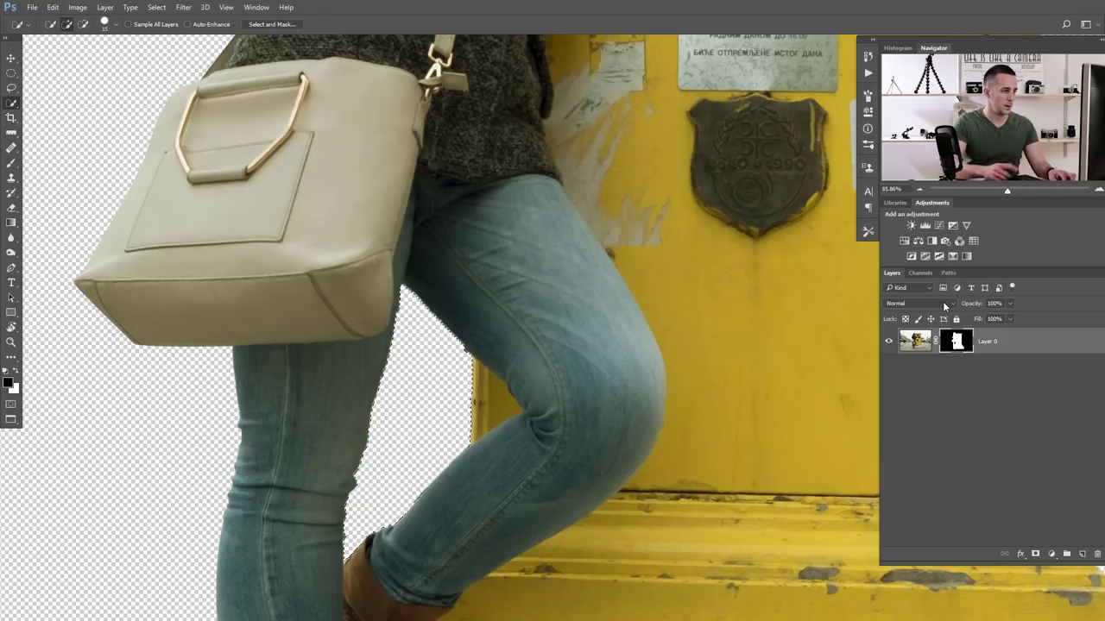
pyautogui.scroll(2, 472, 327)
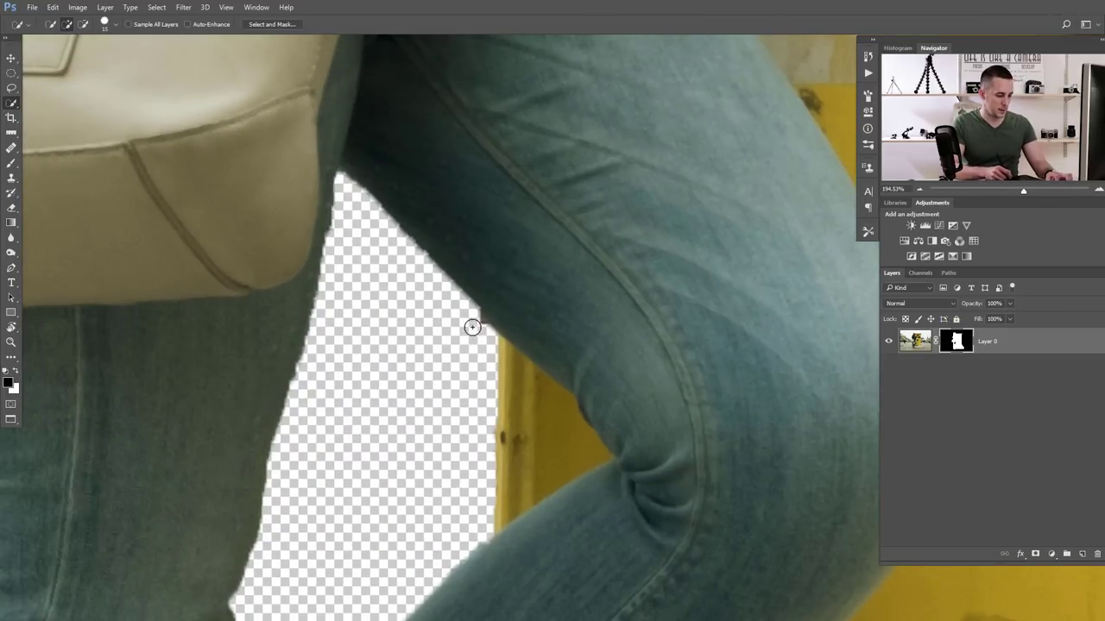
# With a softer brush, paint black on the mask along the inner leg edge down to the boot
pyautogui.press('b')
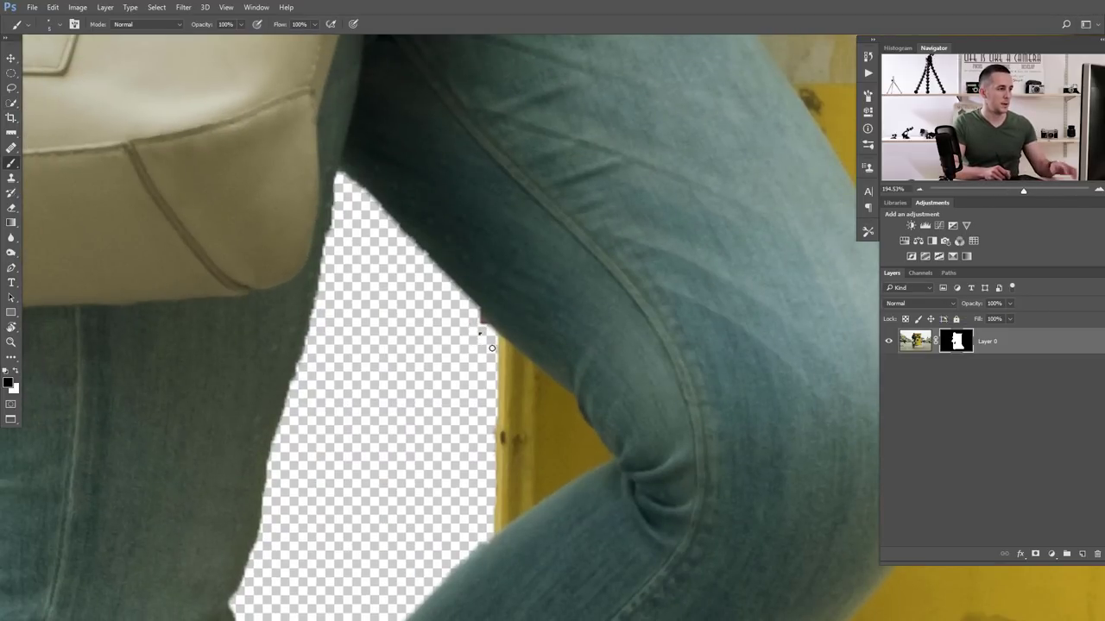
pyautogui.rightClick(482, 332)
pyautogui.click(590, 389)
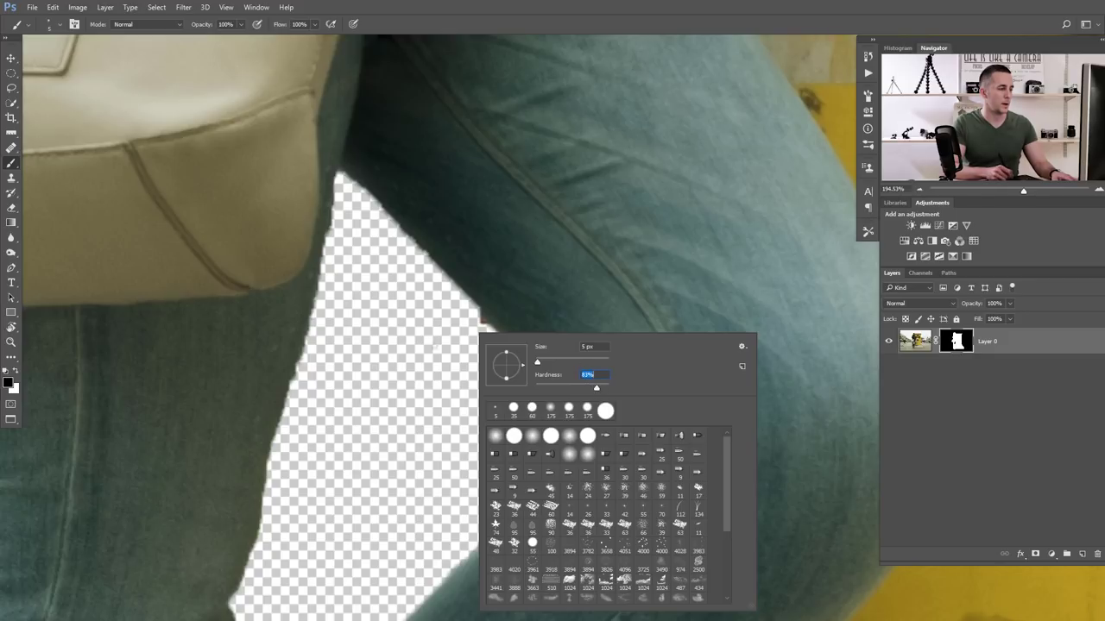
pyautogui.press('Return')
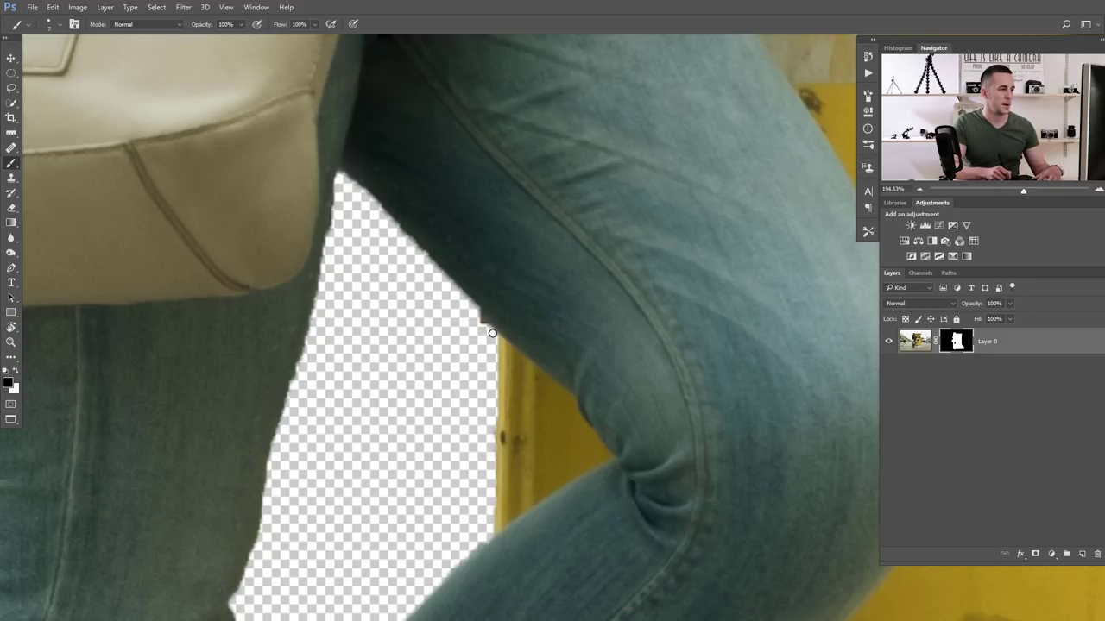
pyautogui.keyDown('shift'); pyautogui.click(428, 264); pyautogui.keyUp('shift')
pyautogui.keyDown('shift'); pyautogui.click(373, 204); pyautogui.keyUp('shift')
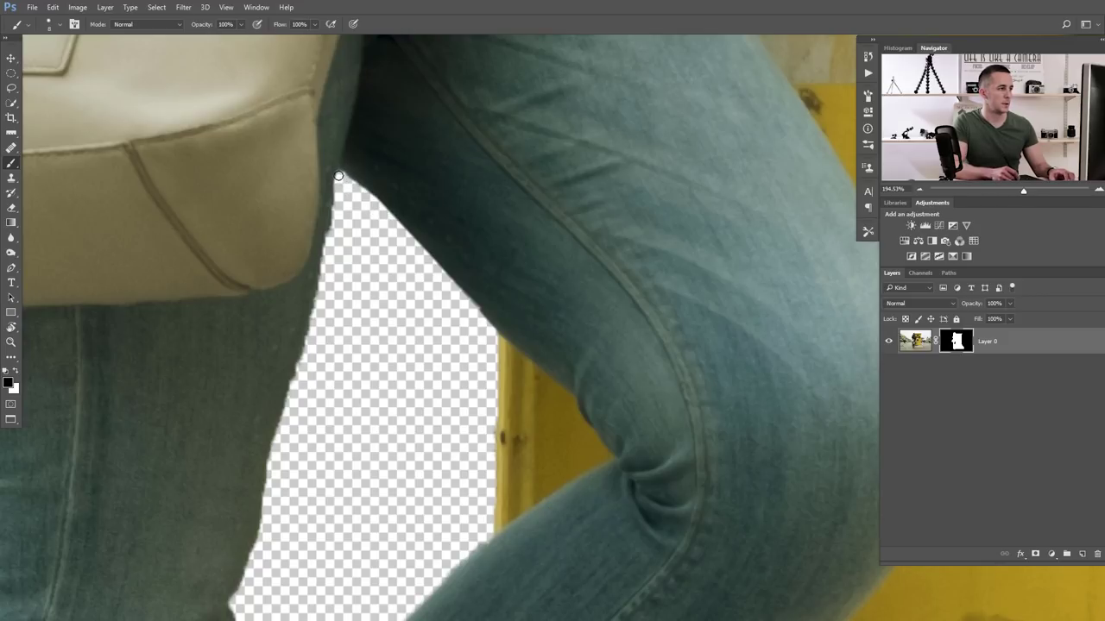
pyautogui.keyDown('shift'); pyautogui.click(317, 302); pyautogui.keyUp('shift')
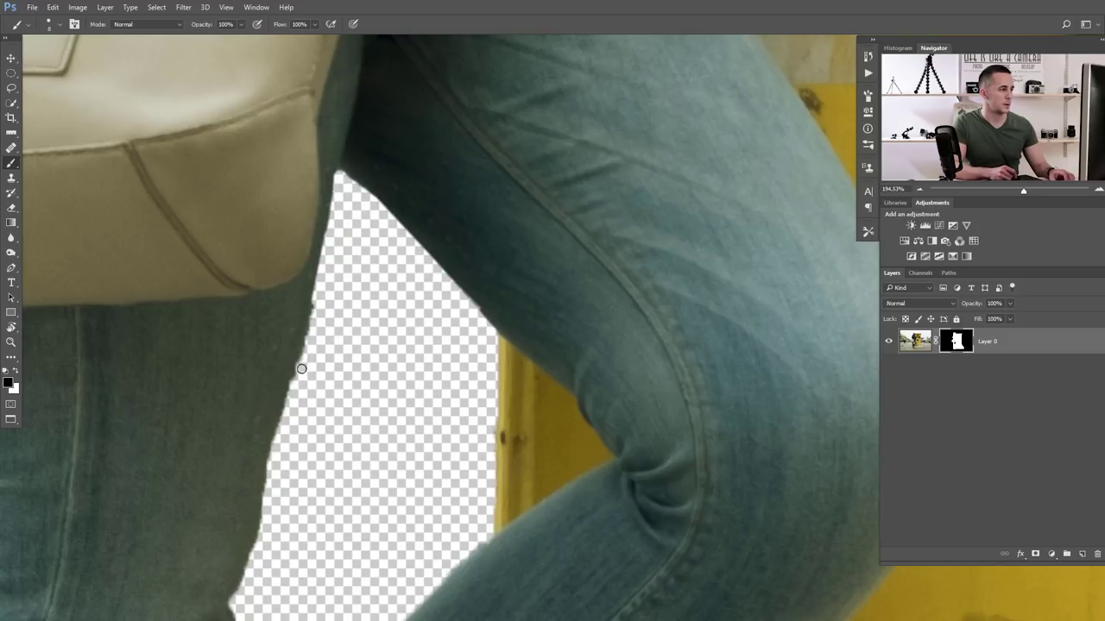
pyautogui.keyDown('shift'); pyautogui.click(295, 383); pyautogui.keyUp('shift')
pyautogui.keyDown('shift'); pyautogui.click(273, 452); pyautogui.keyUp('shift')
pyautogui.keyDown('shift'); pyautogui.click(270, 480); pyautogui.keyUp('shift')
pyautogui.moveTo(269, 427); pyautogui.dragTo(279, 296)
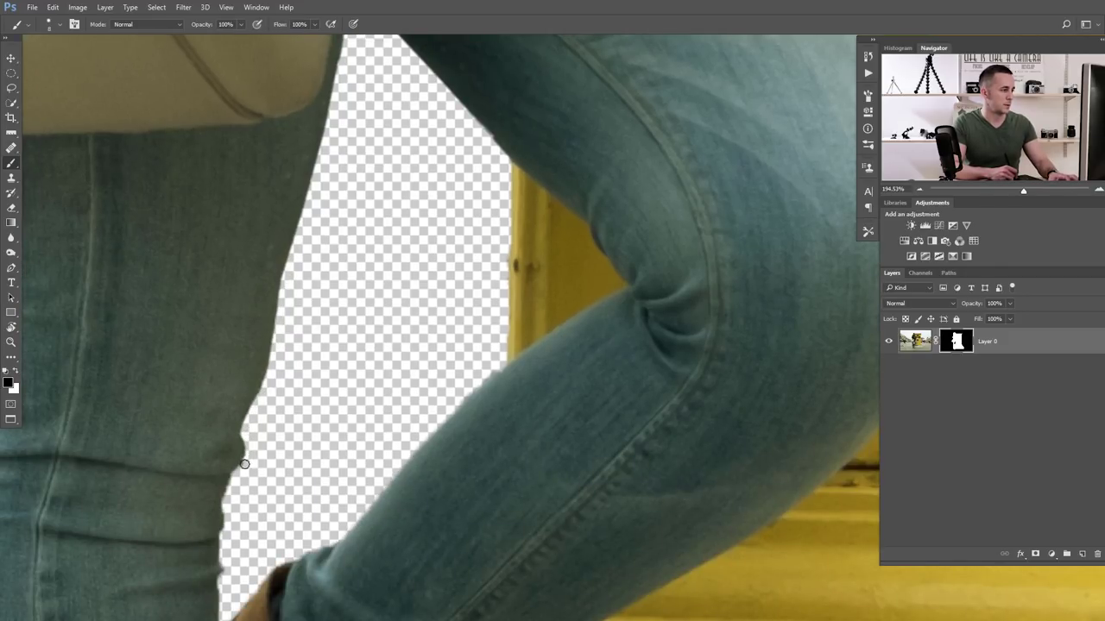
pyautogui.moveTo(225, 552); pyautogui.dragTo(231, 436)
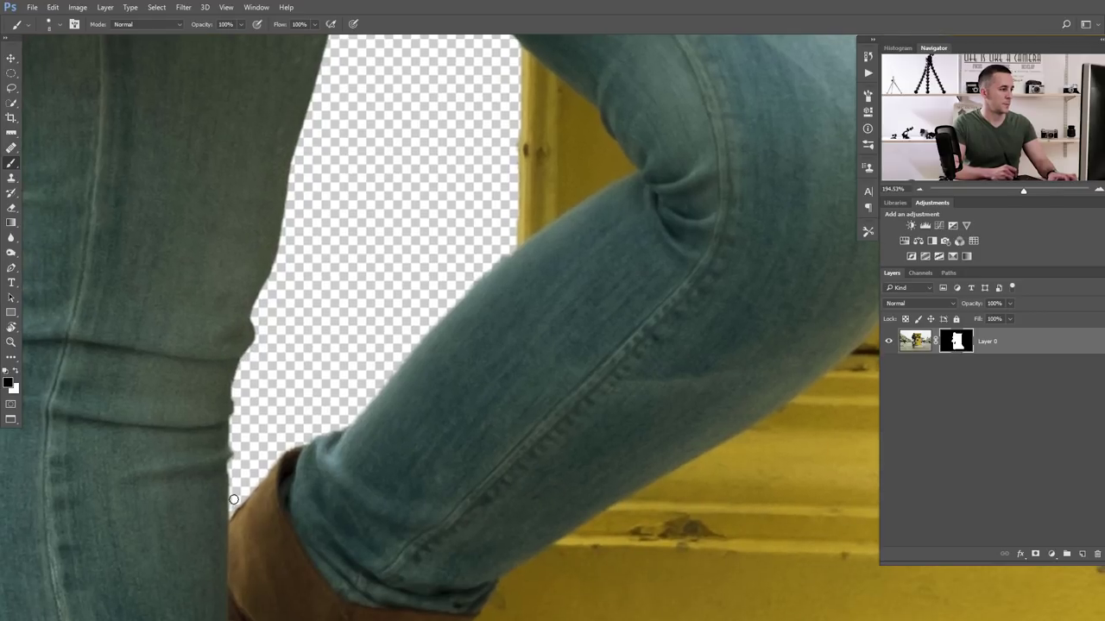
# Swap the foreground/background colours, fit the image on screen, and re-target the layer mask
pyautogui.press('x')
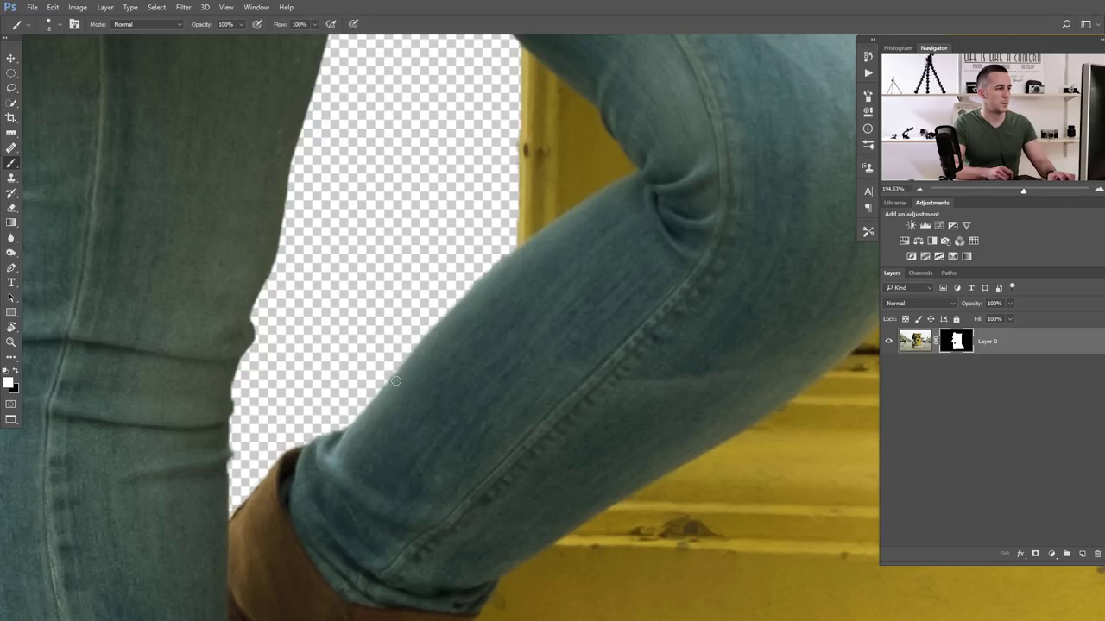
pyautogui.hotkey('ctrl', '0')
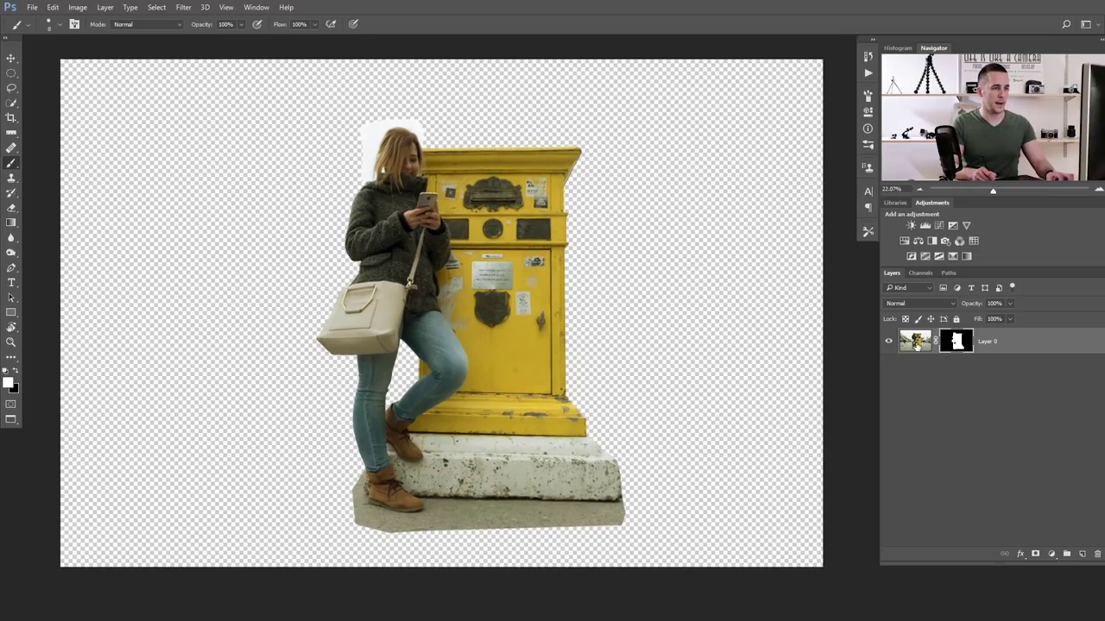
pyautogui.click(915, 342)
pyautogui.click(949, 345)
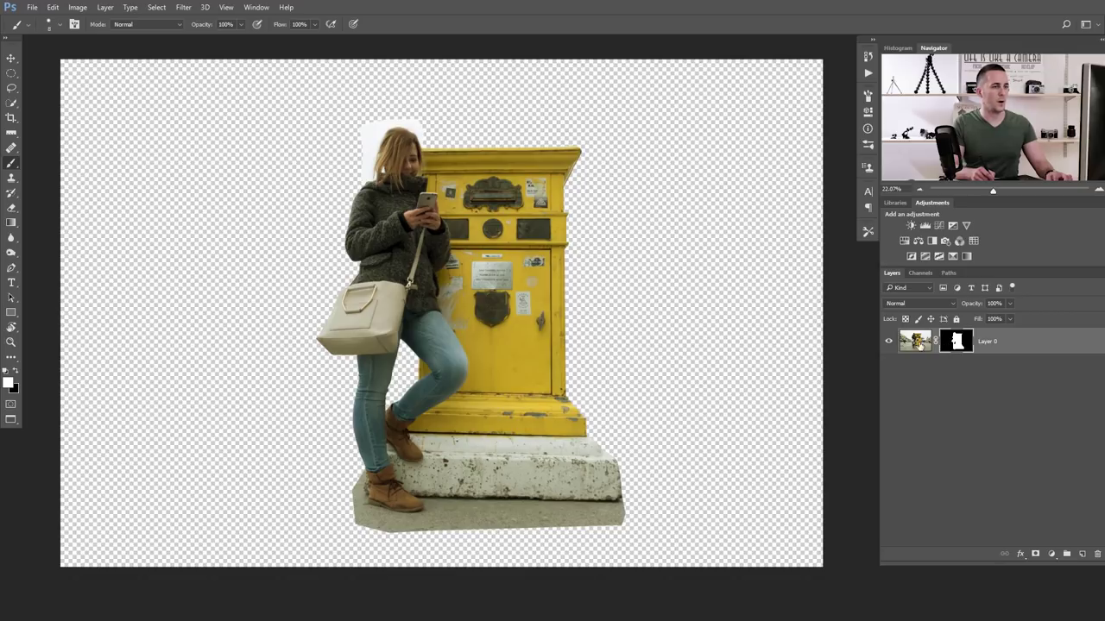
# Drag the masked cut-out layer into the park path document
pyautogui.press('v')
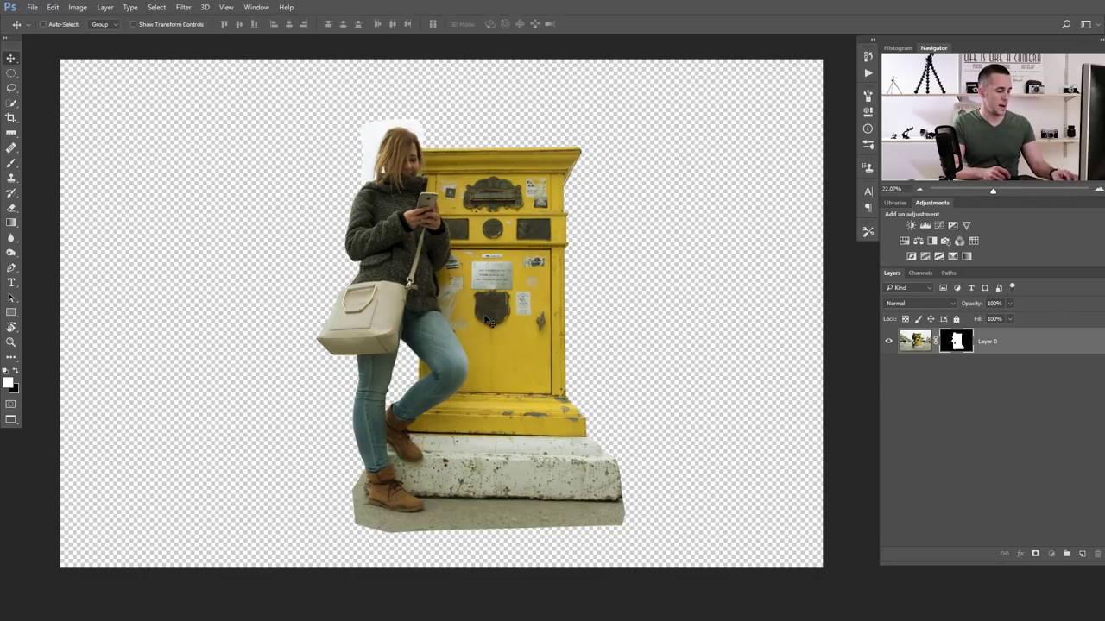
pyautogui.press('f')
pyautogui.press('f')
pyautogui.moveTo(479, 311); pyautogui.dragTo(560, 345)
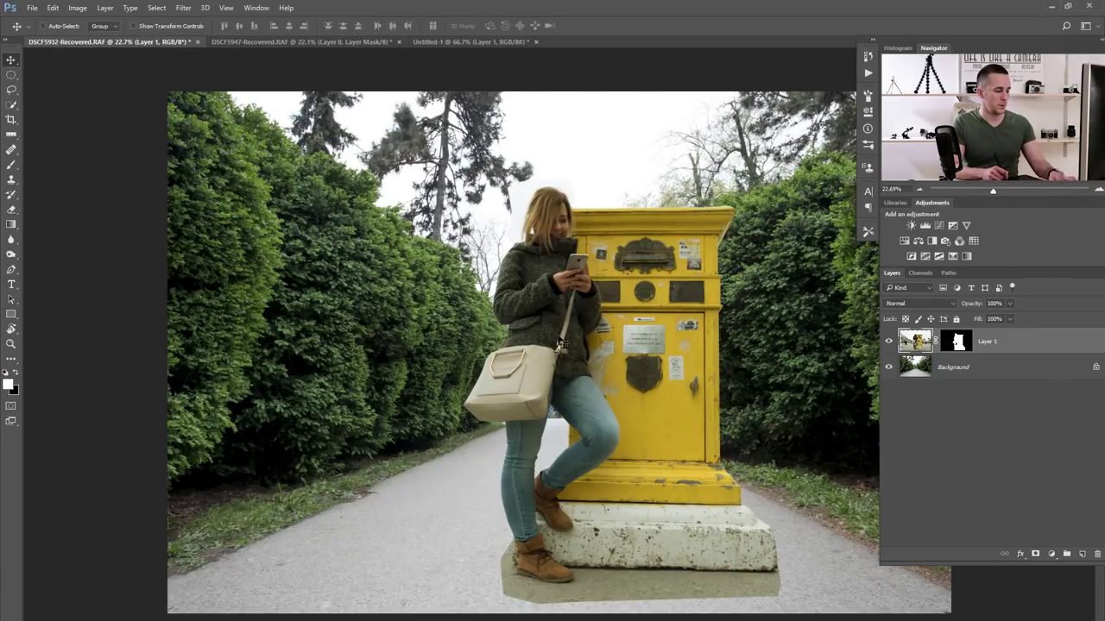
# Position the cut-out in the middle of the path, toggling its mask off and on
pyautogui.press('f')
pyautogui.moveTo(480, 328)
pyautogui.mouseDown()
pyautogui.moveTo(489, 356)
pyautogui.moveTo(488, 333)
pyautogui.mouseUp()
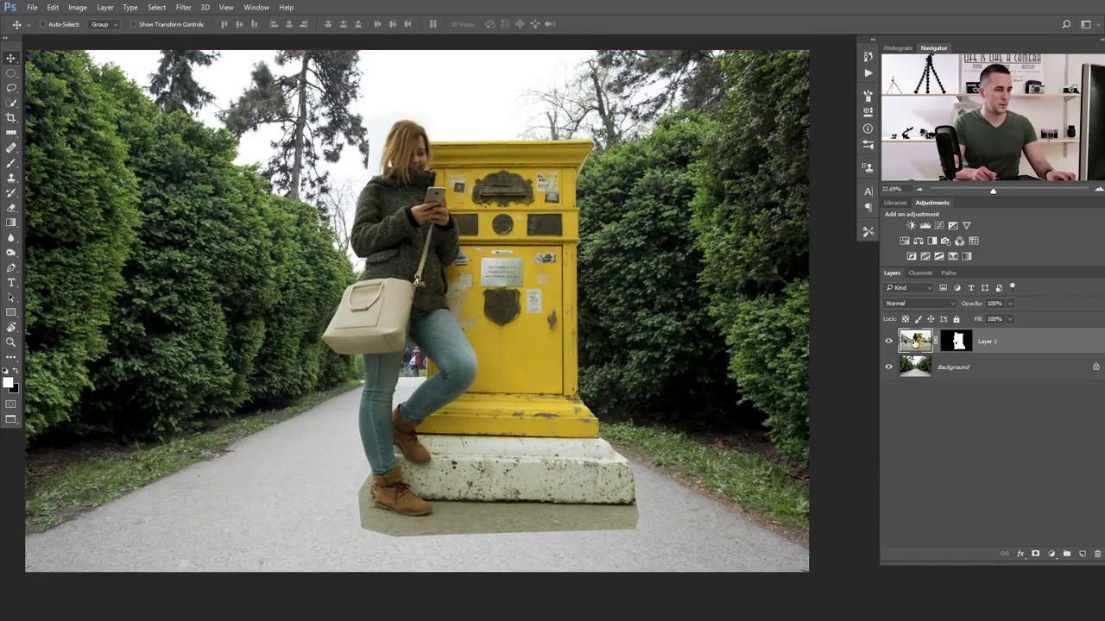
pyautogui.keyDown('shift'); pyautogui.click(956, 343); pyautogui.keyUp('shift')
pyautogui.moveTo(480, 414)
pyautogui.mouseDown()
pyautogui.moveTo(480, 386)
pyautogui.moveTo(479, 414)
pyautogui.mouseUp()
pyautogui.keyDown('shift'); pyautogui.click(951, 345); pyautogui.keyUp('shift')
pyautogui.moveTo(496, 363); pyautogui.dragTo(507, 358)
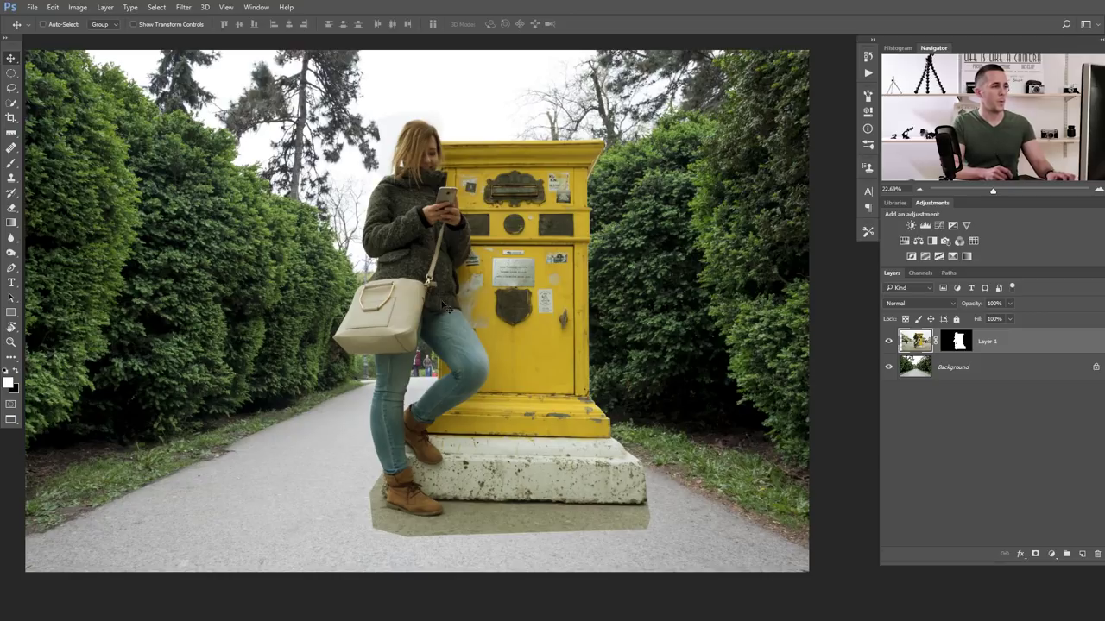
pyautogui.scroll(5, 382, 142)
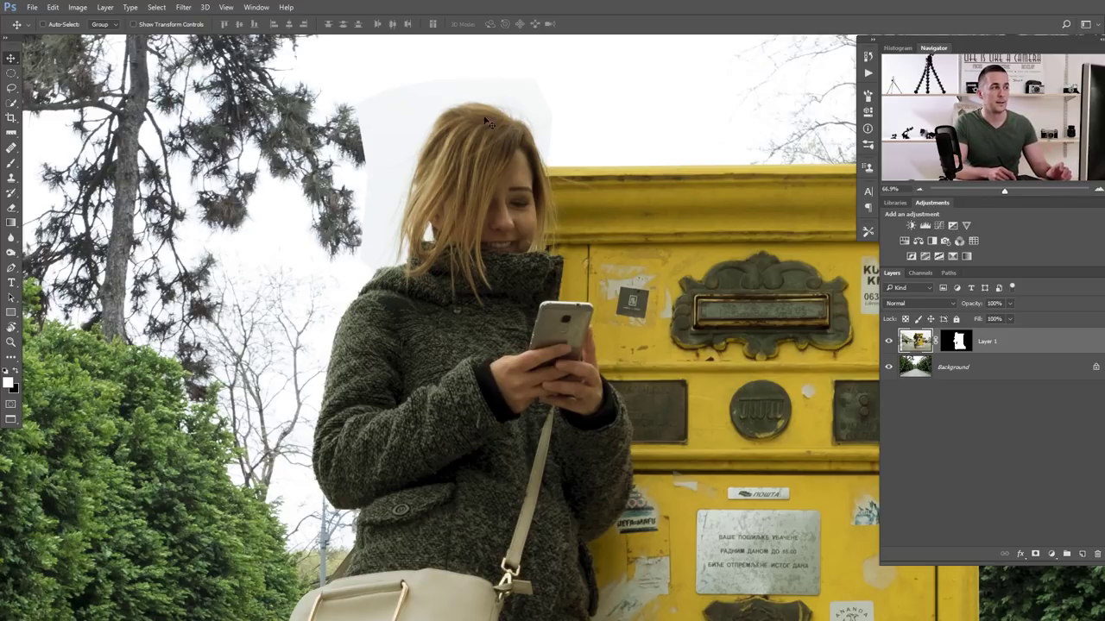
pyautogui.scroll(-15, 521, 318)
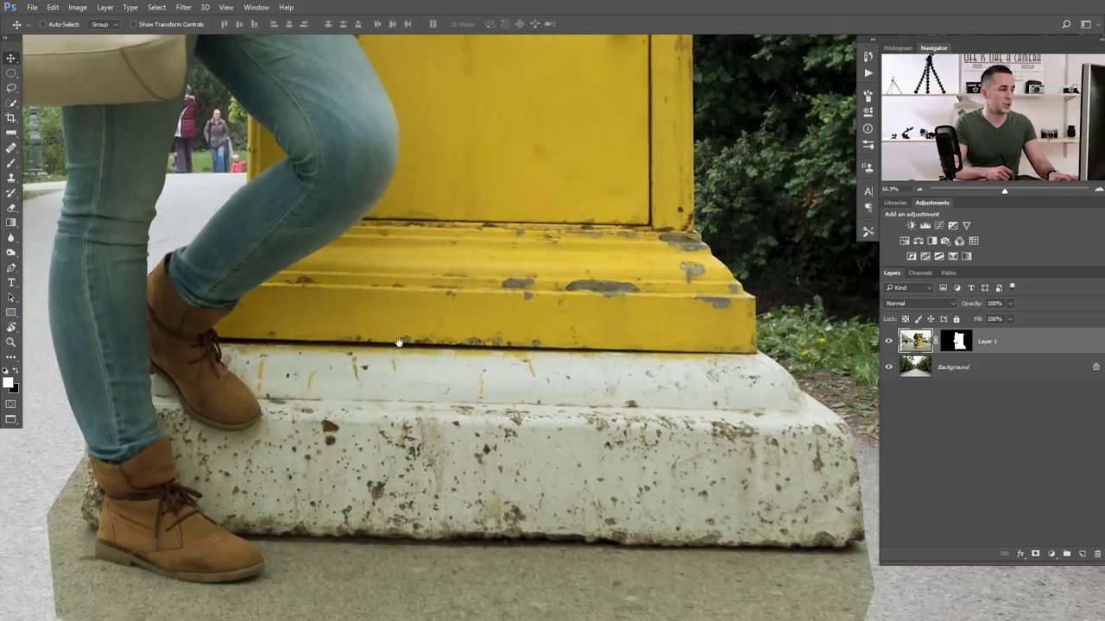
pyautogui.hscroll(3, 358, 392)
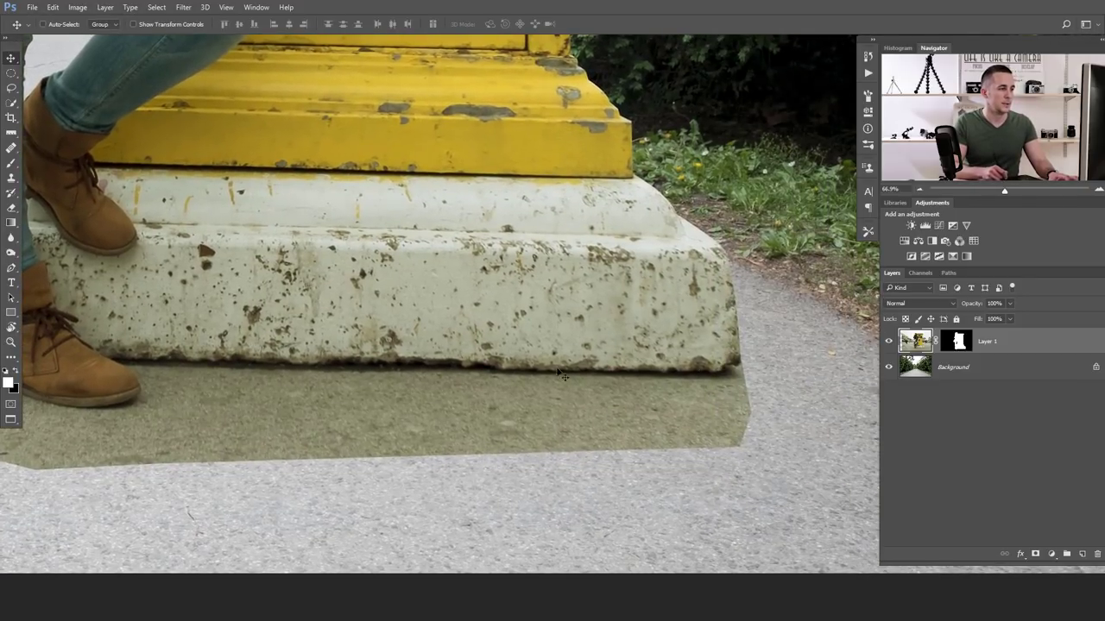
pyautogui.scroll(-5, 381, 356)
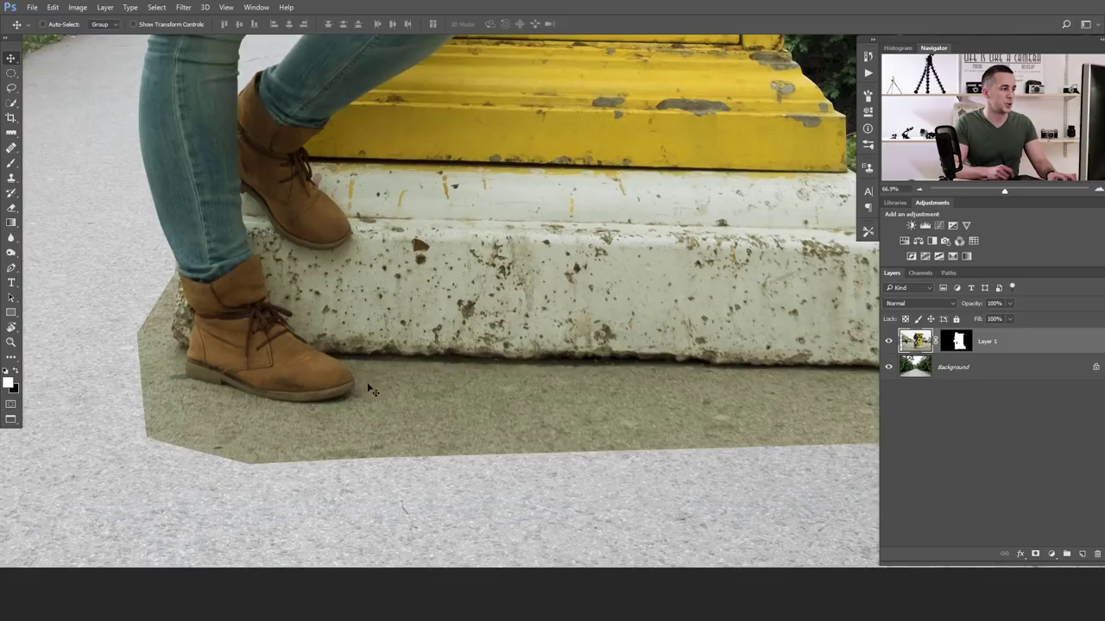
pyautogui.scroll(2, 462, 257)
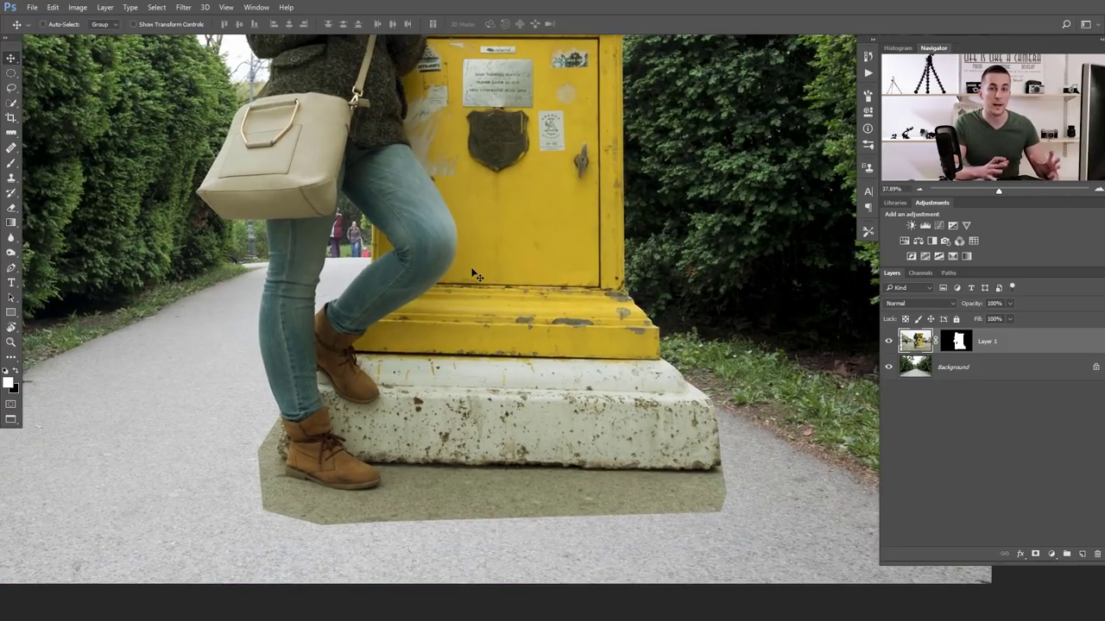
pyautogui.scroll(-4, 483, 285)
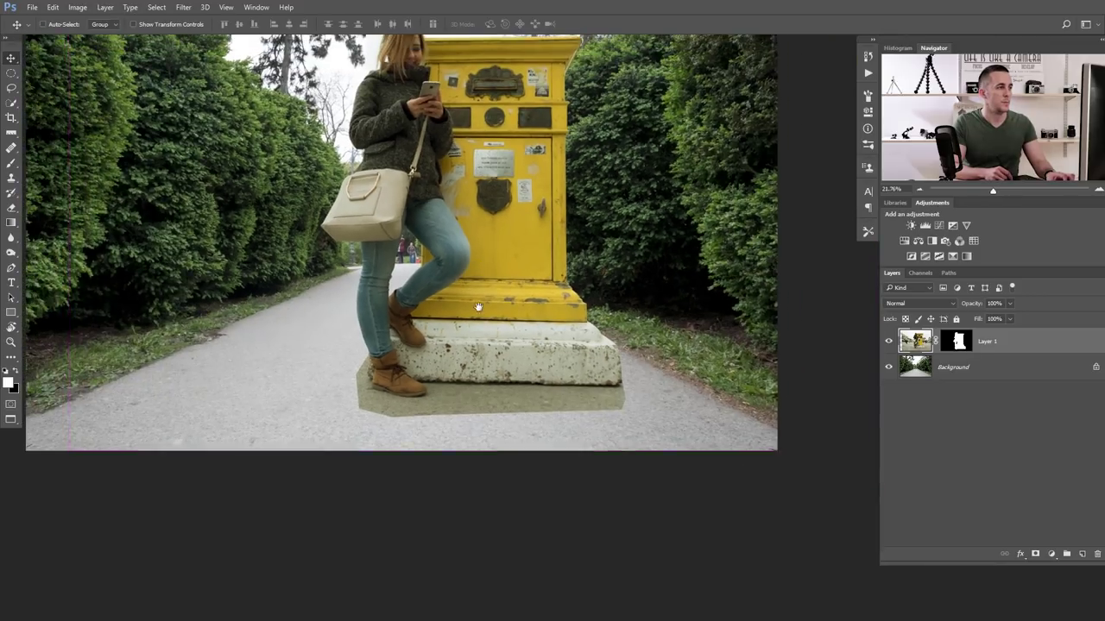
pyautogui.scroll(2, 388, 328)
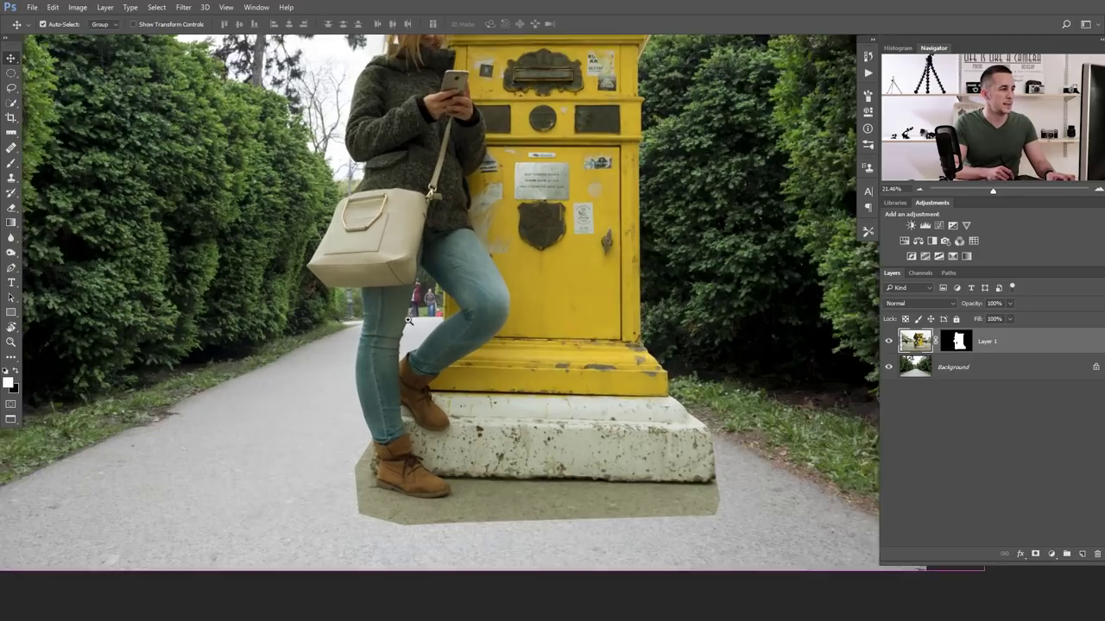
pyautogui.scroll(2, 383, 317)
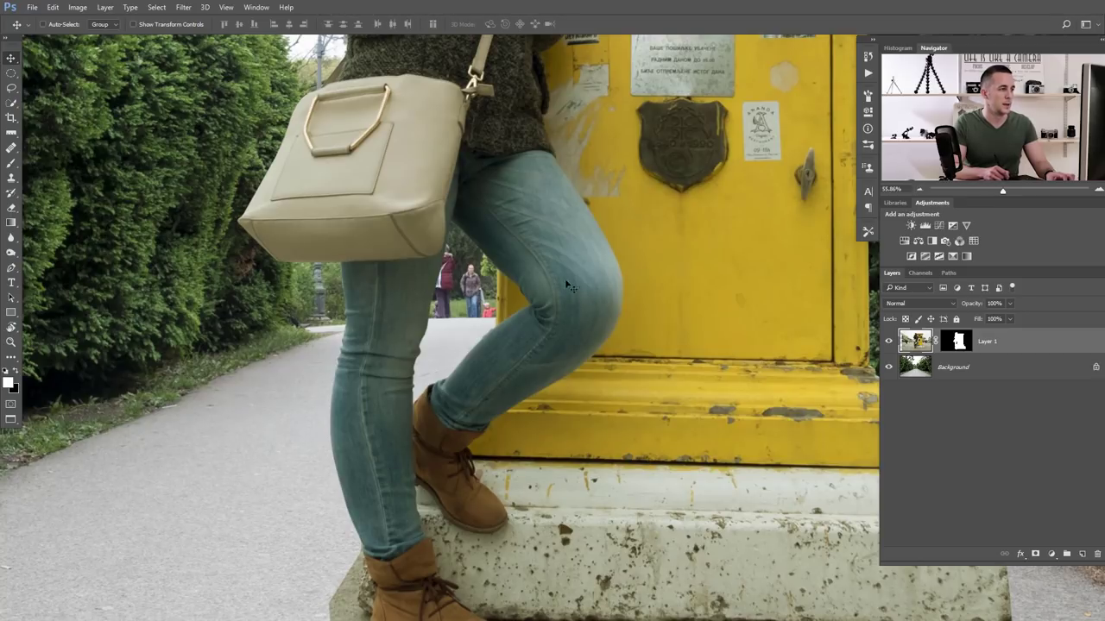
pyautogui.moveTo(570, 456); pyautogui.dragTo(457, 345)
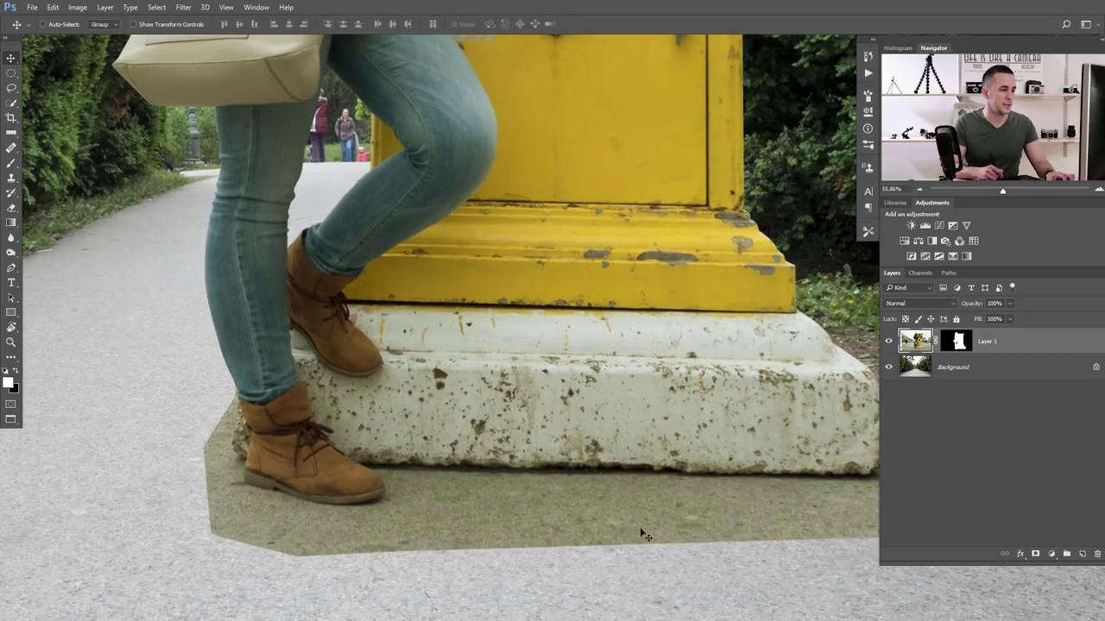
pyautogui.moveTo(513, 513); pyautogui.dragTo(489, 453)
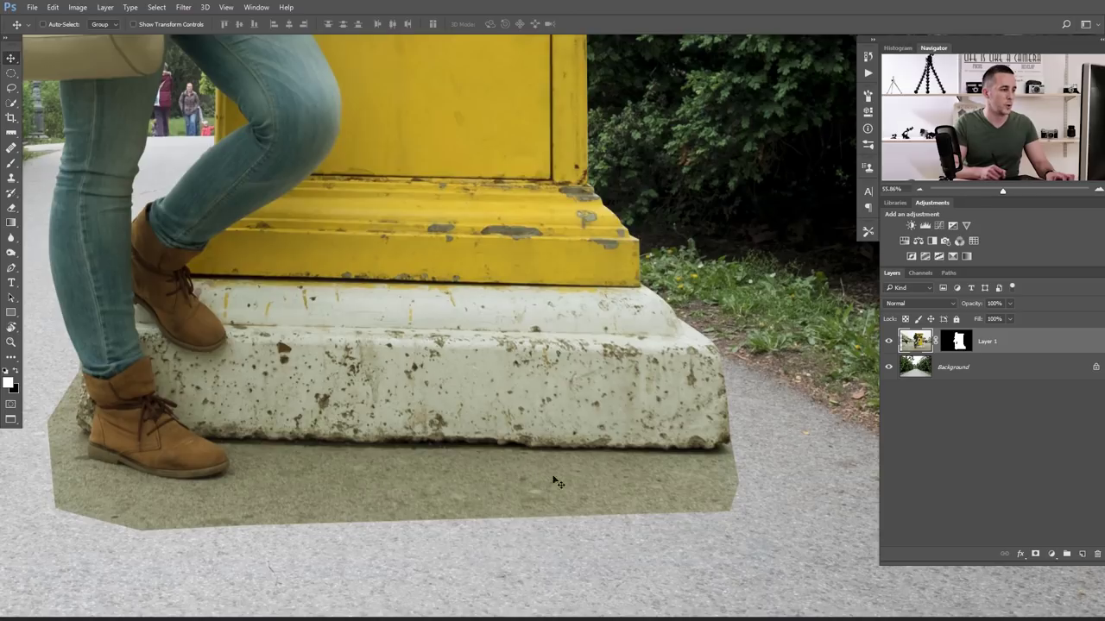
pyautogui.moveTo(444, 307); pyautogui.dragTo(552, 366)
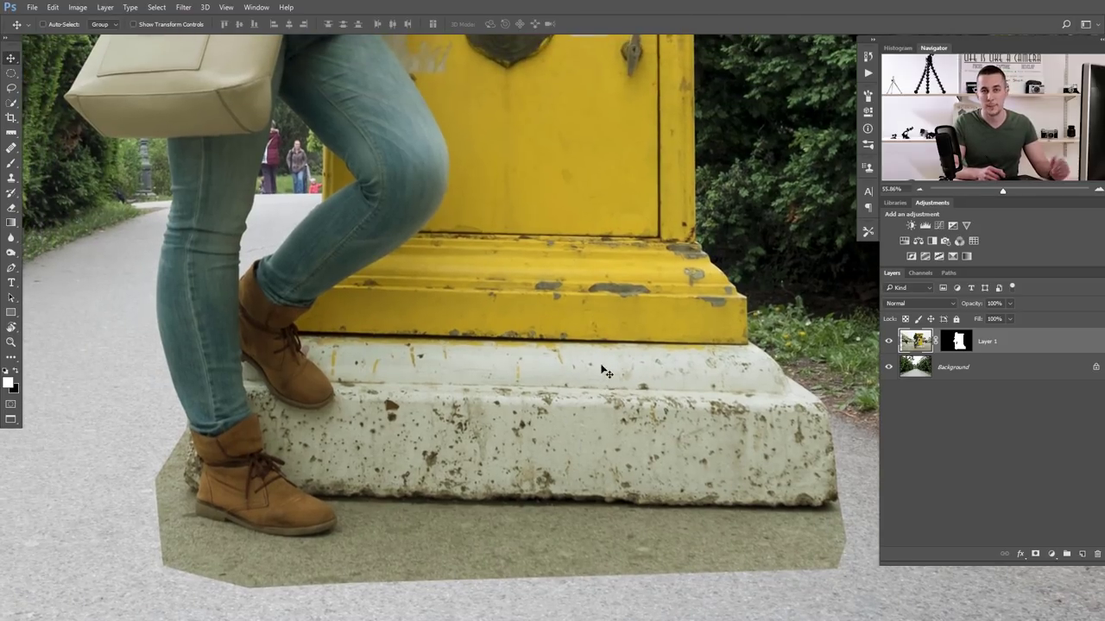
# Add a Curves adjustment layer clipped to the cut-out layer
pyautogui.click(1050, 554)
pyautogui.click(1026, 371)
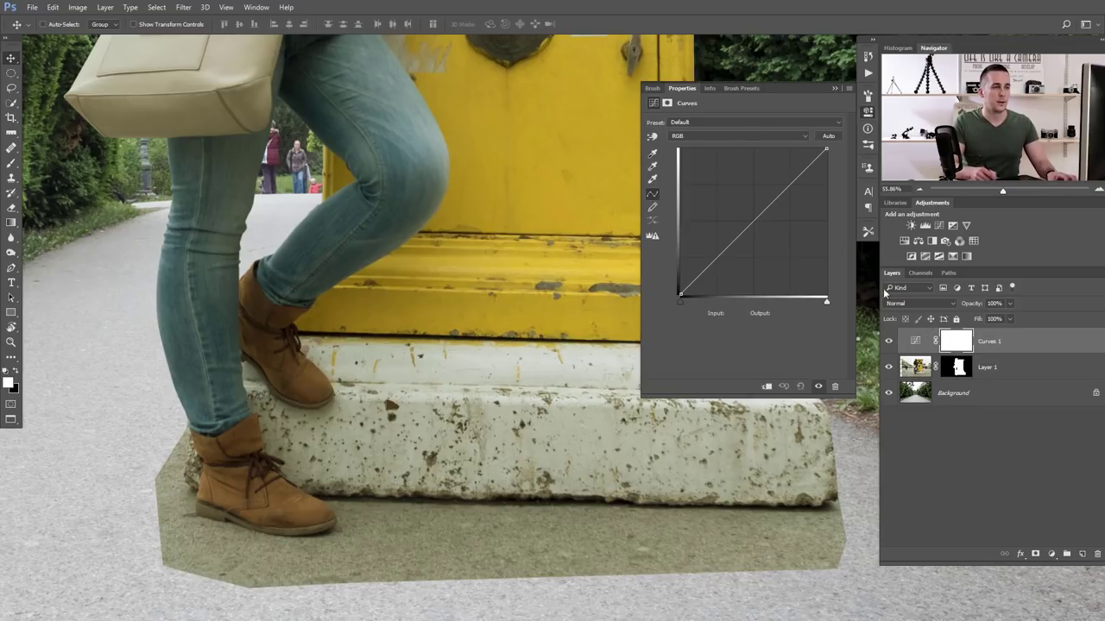
pyautogui.click(766, 389)
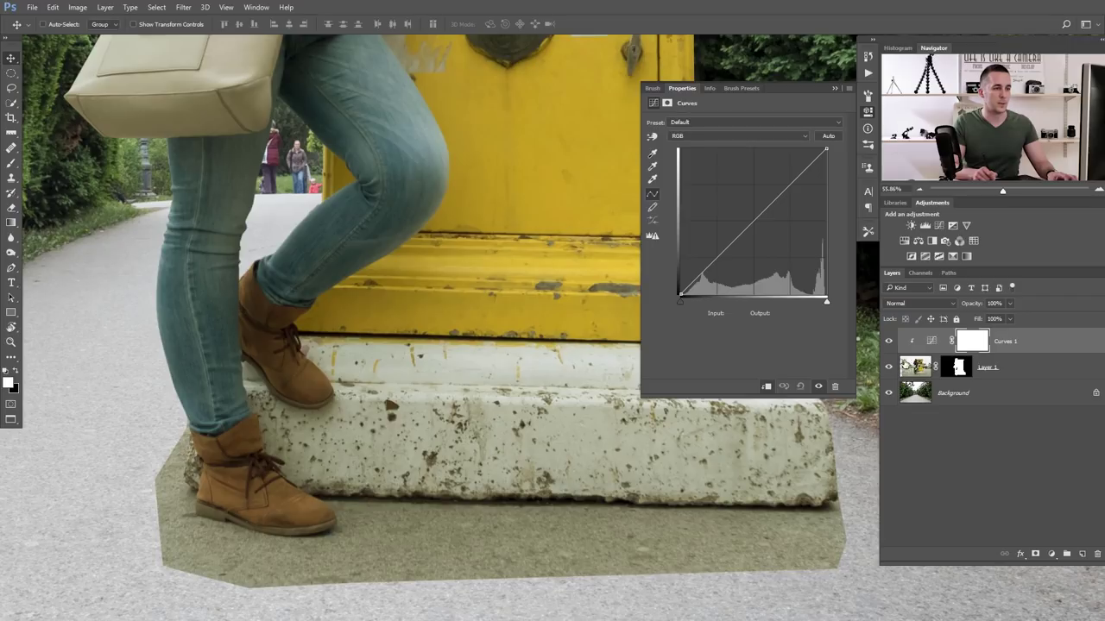
# Rename the woman's layer to Model
pyautogui.doubleClick(990, 369)
pyautogui.write('Gir')
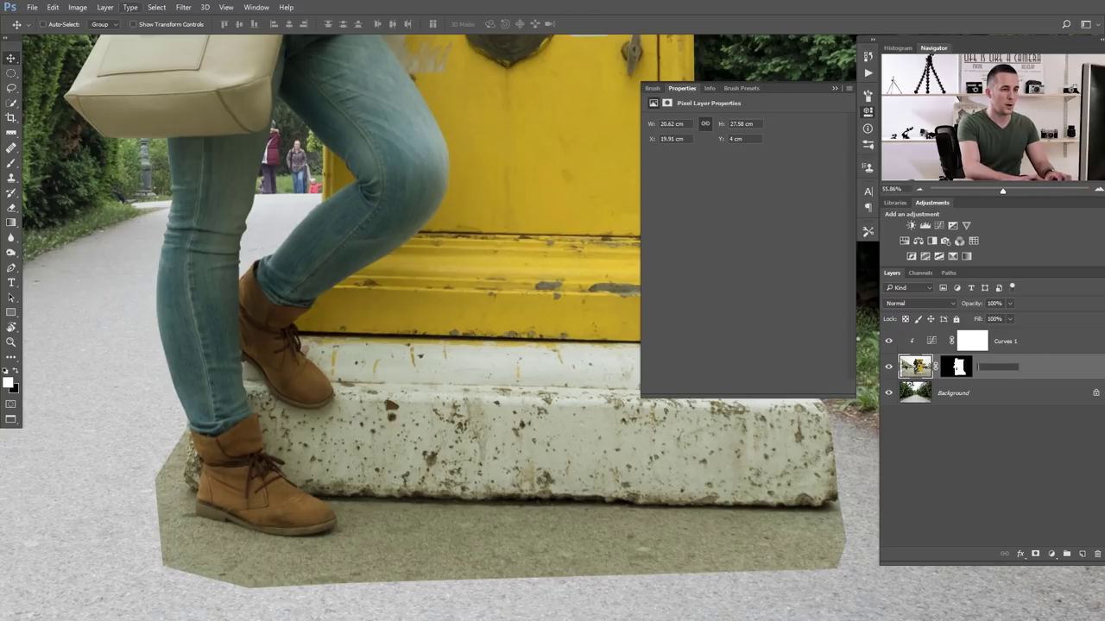
pyautogui.write('Model')
pyautogui.press('Return')
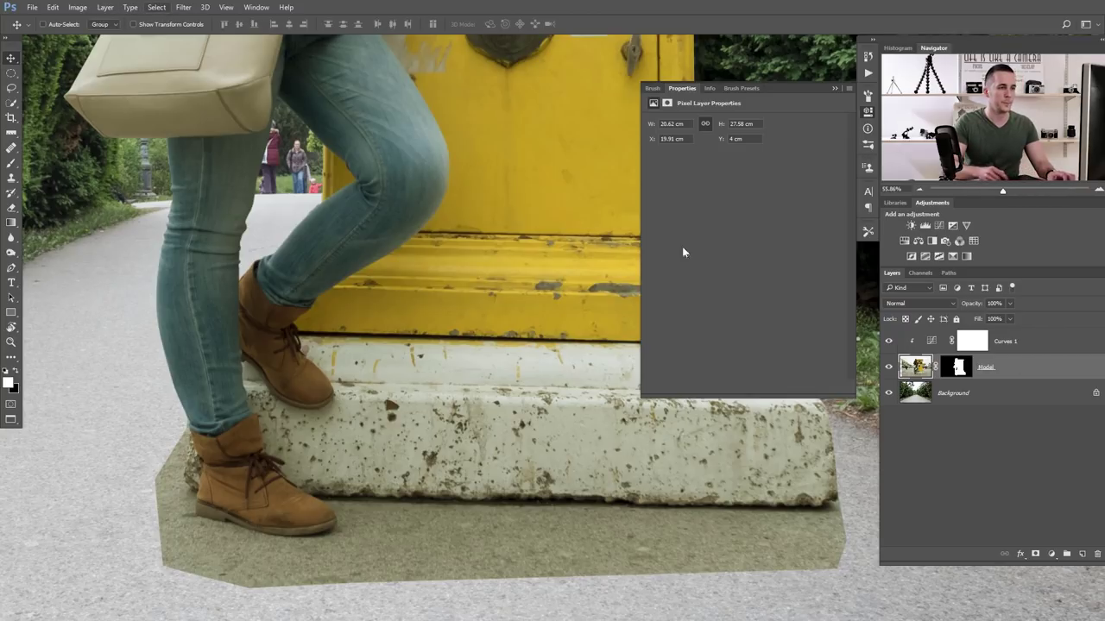
# Raise the Curves 1 Blue channel midpoint from input 118 to output 144
pyautogui.click(932, 341)
pyautogui.click(729, 136)
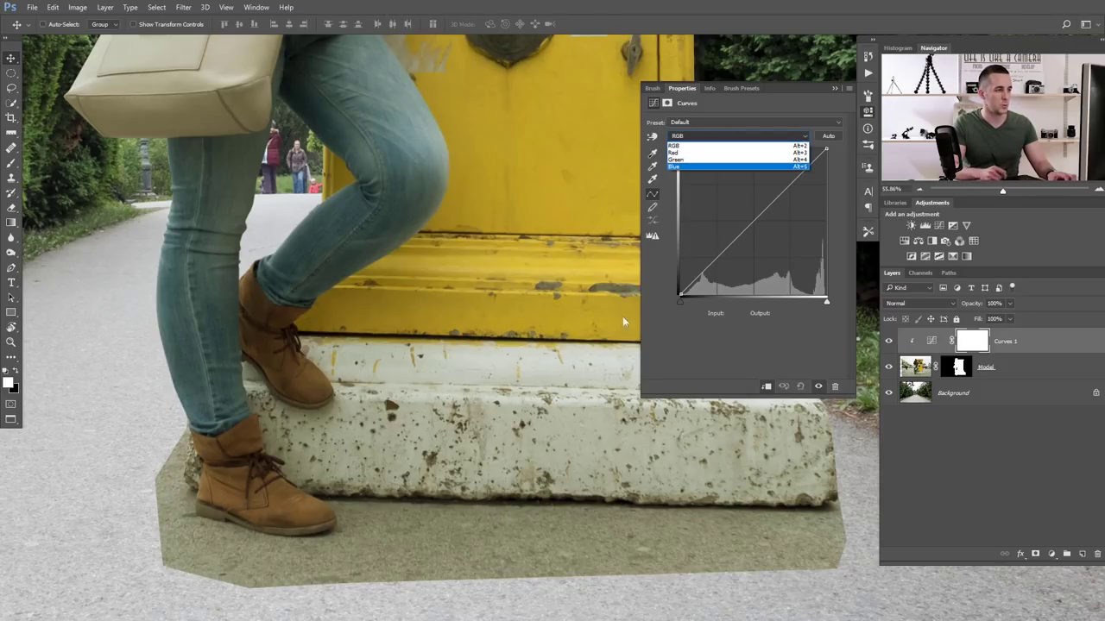
pyautogui.click(709, 166)
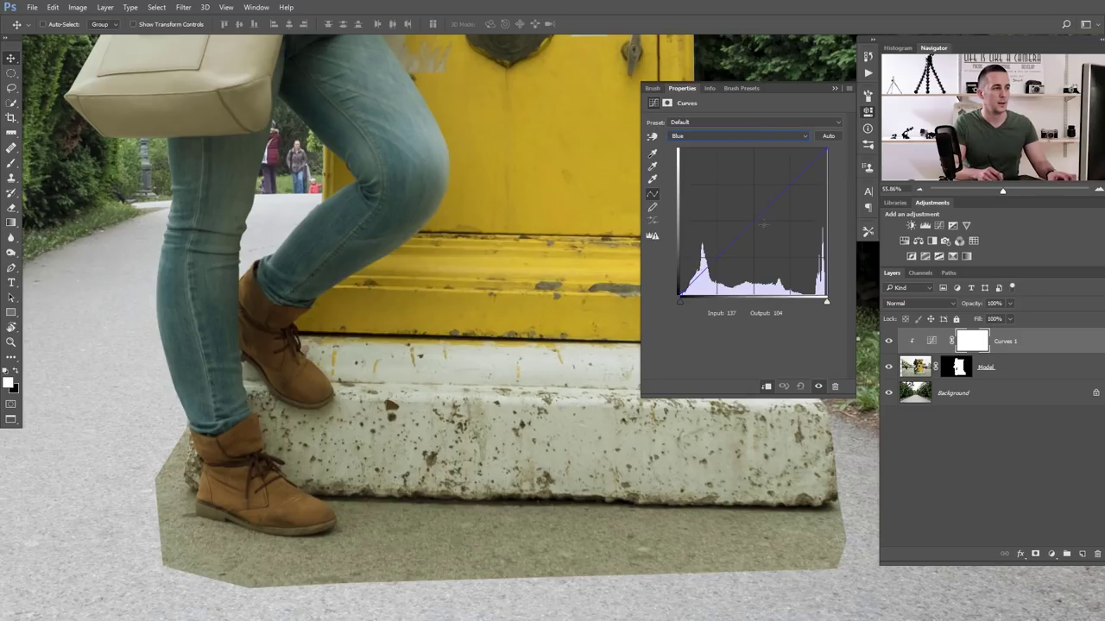
pyautogui.moveTo(752, 219); pyautogui.dragTo(748, 212)
pyautogui.scroll(-5, 448, 281)
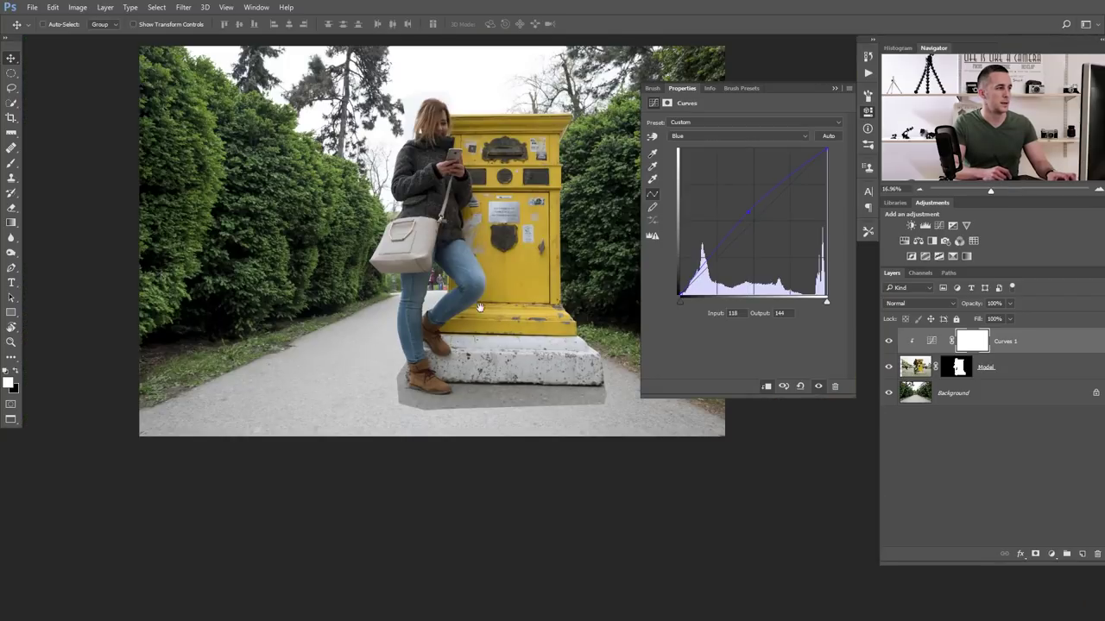
# Toggle Curves 1 visibility off and on to compare, zooming in on the boots and post base
pyautogui.scroll(1, 448, 282)
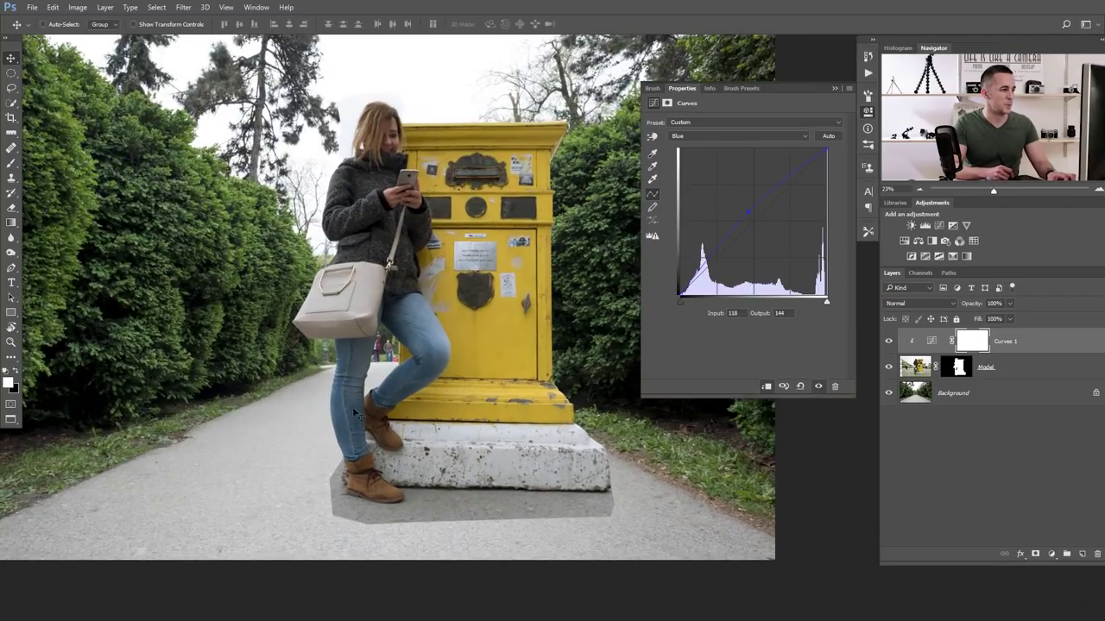
pyautogui.scroll(2, 486, 338)
pyautogui.click(889, 342)
pyautogui.click(889, 342)
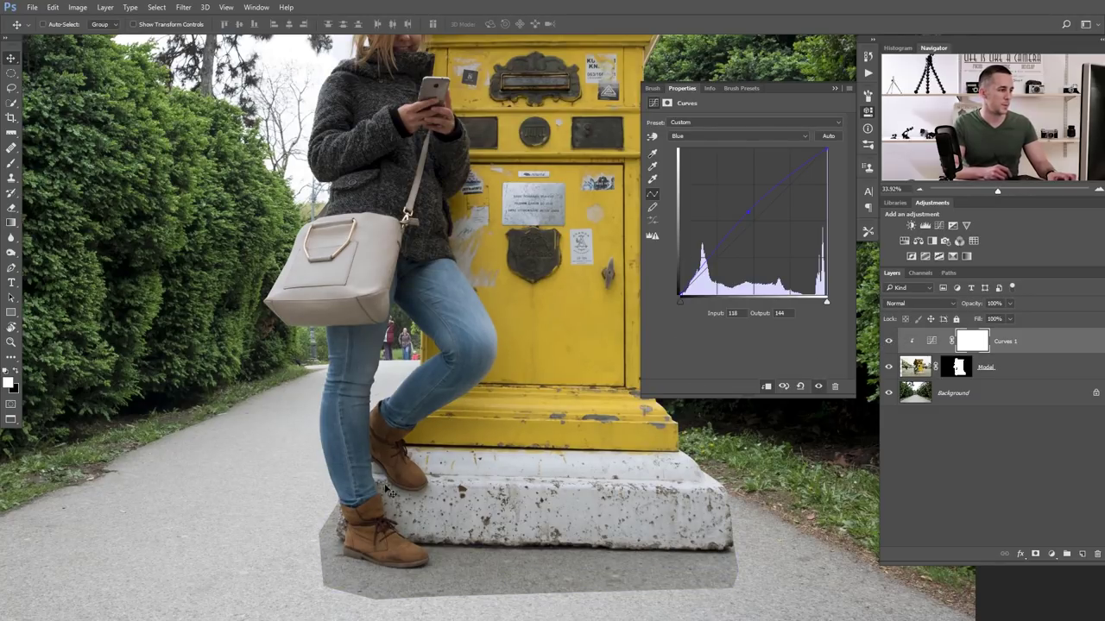
pyautogui.moveTo(551, 581); pyautogui.dragTo(584, 506)
pyautogui.click(889, 342)
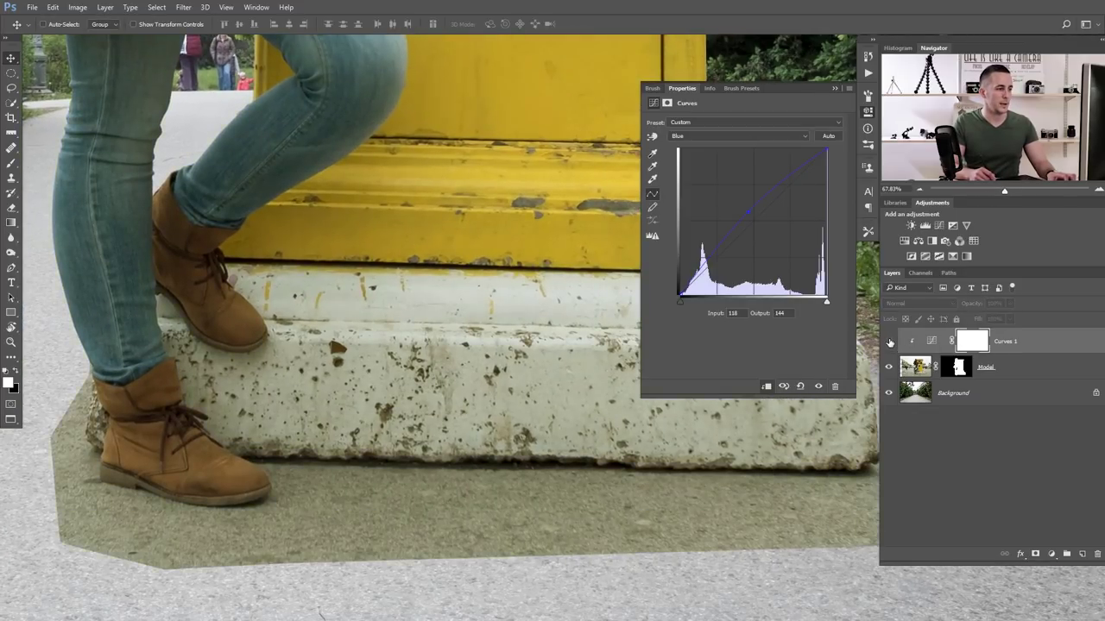
pyautogui.click(889, 341)
pyautogui.scroll(-5, 528, 403)
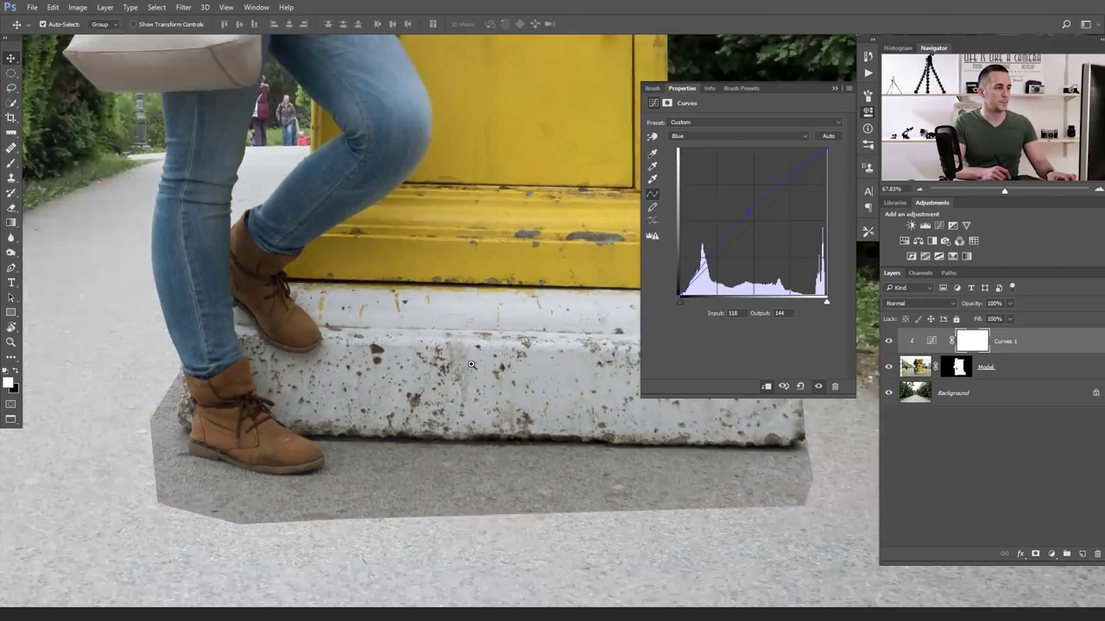
# Collapse the Properties panel, select the Model layer and start Free Transform
pyautogui.click(834, 90)
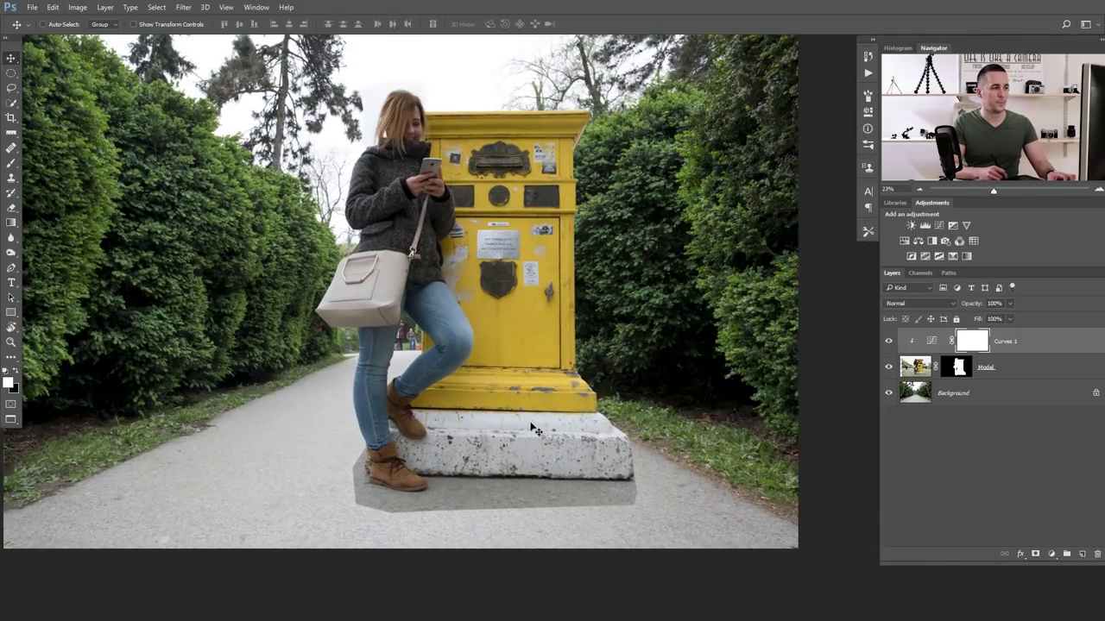
pyautogui.scroll(-1, 581, 449)
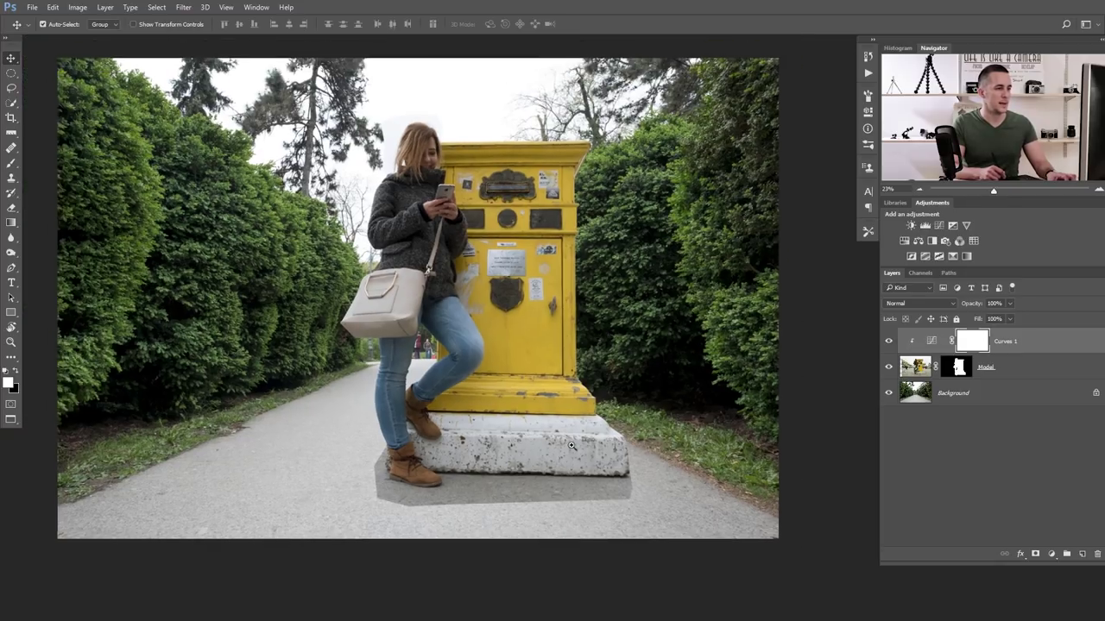
pyautogui.click(936, 376)
pyautogui.hotkey('ctrl', 't')
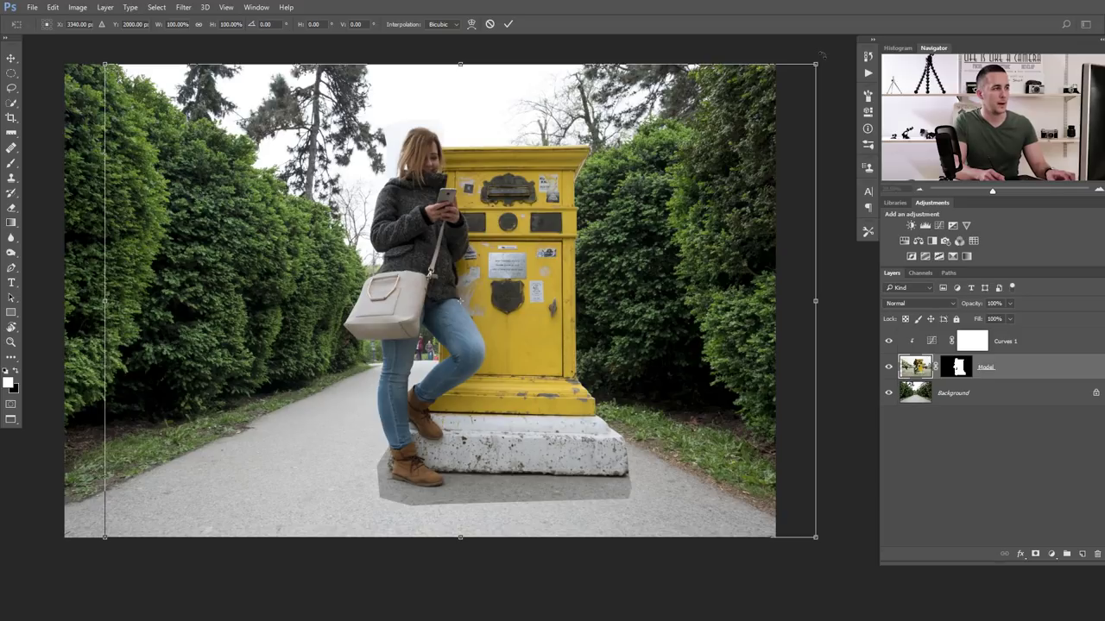
# Rotate the Model layer about -0.43° so she leans naturally on the post box
pyautogui.moveTo(823, 54); pyautogui.dragTo(813, 83)
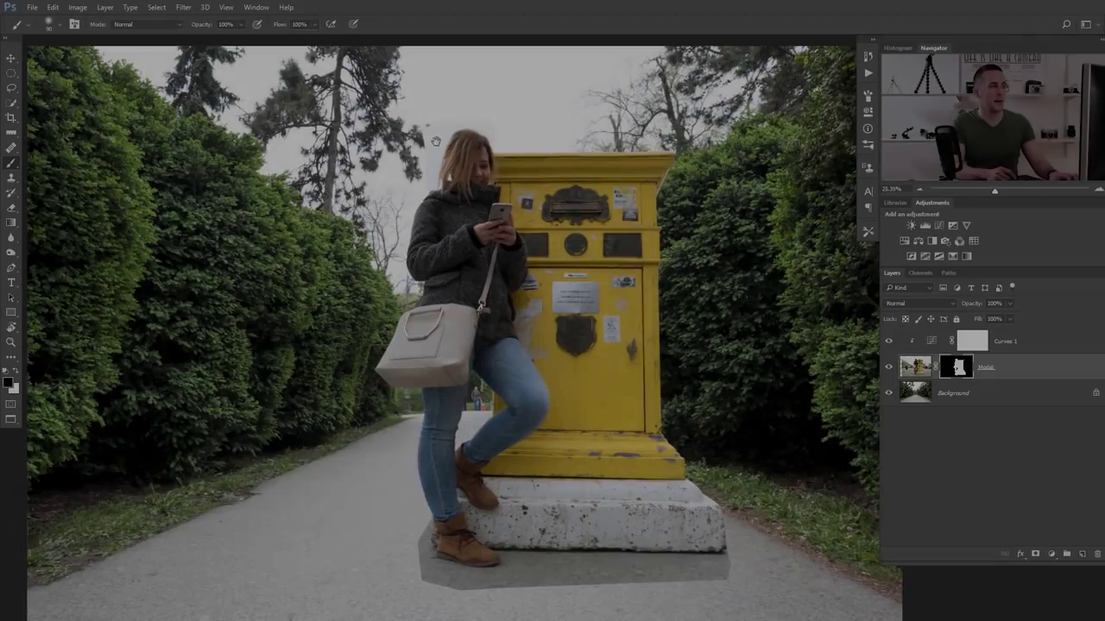
pyautogui.scroll(5, 472, 164)
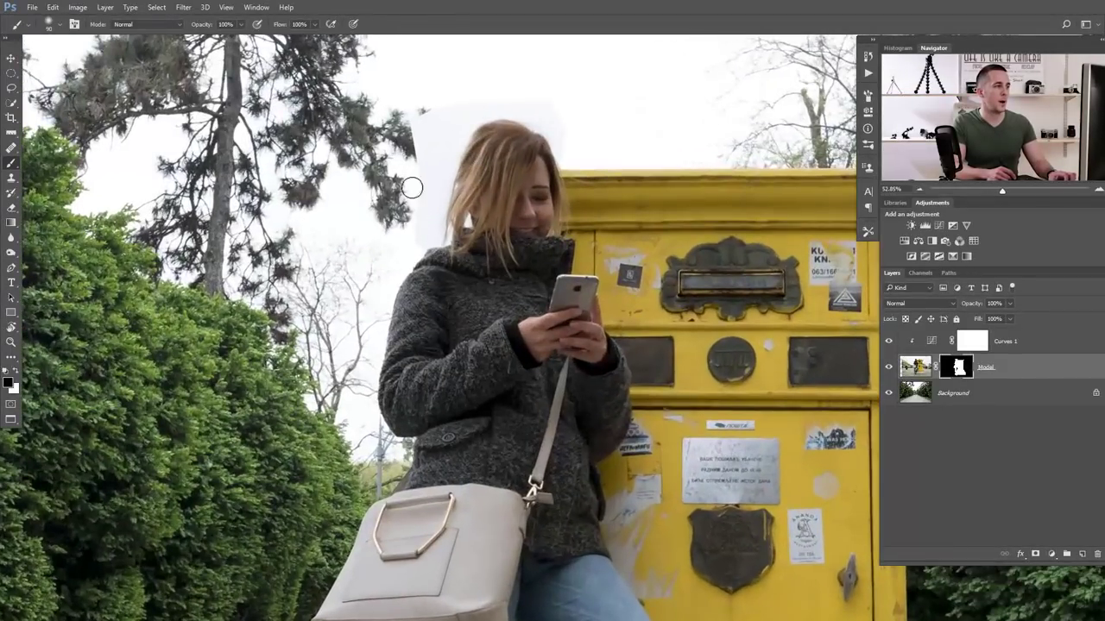
# Zoom in and pan to inspect the pale edge around the woman's hair and face
pyautogui.scroll(3, 482, 138)
pyautogui.scroll(1, 484, 140)
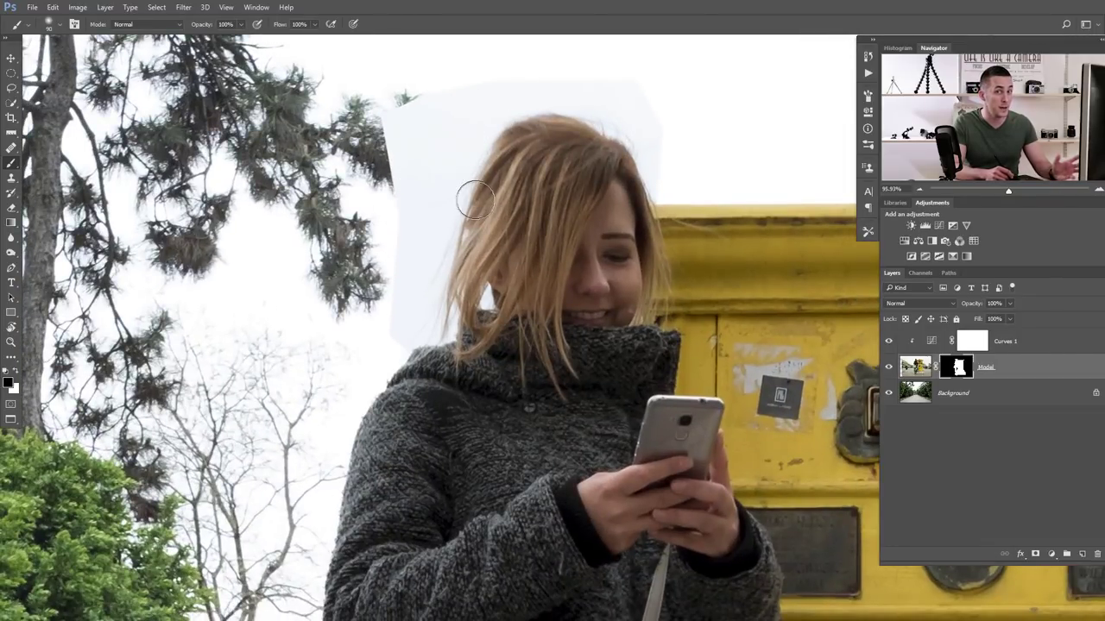
pyautogui.moveTo(436, 177); pyautogui.dragTo(400, 224)
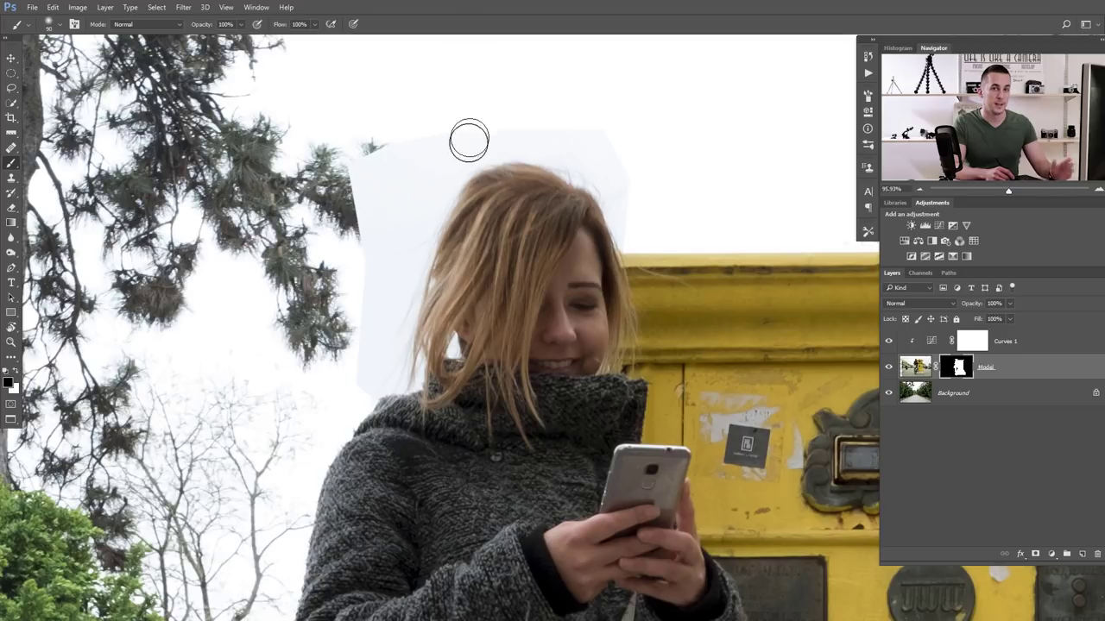
pyautogui.moveTo(535, 244); pyautogui.dragTo(457, 193)
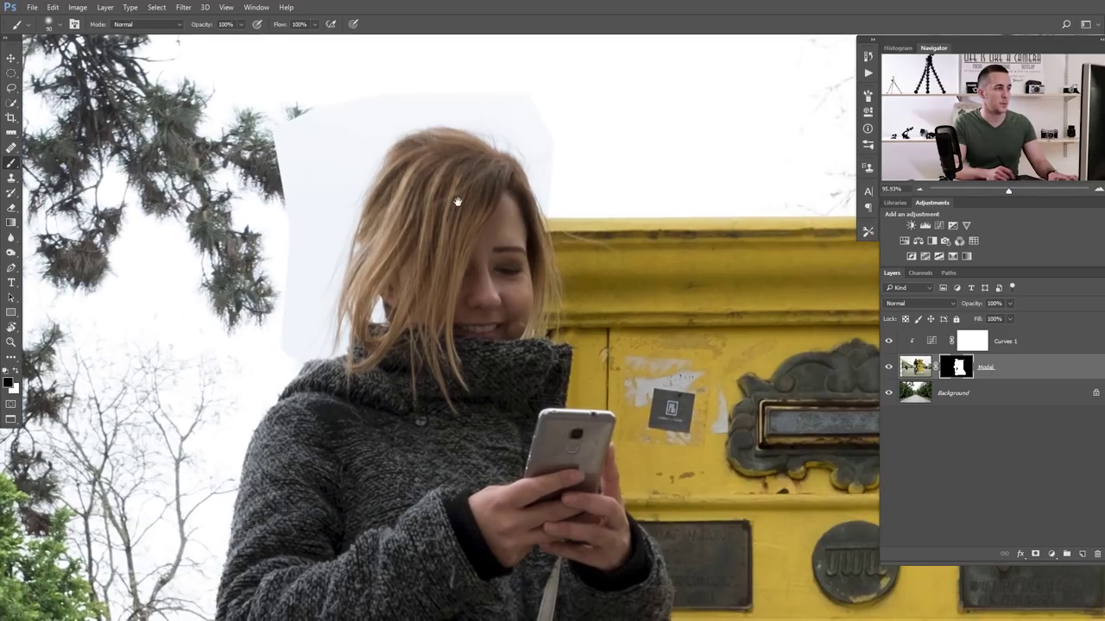
# Add a Curves 2 layer clipped to the woman, pulling the white point to input 240
pyautogui.click(1052, 553)
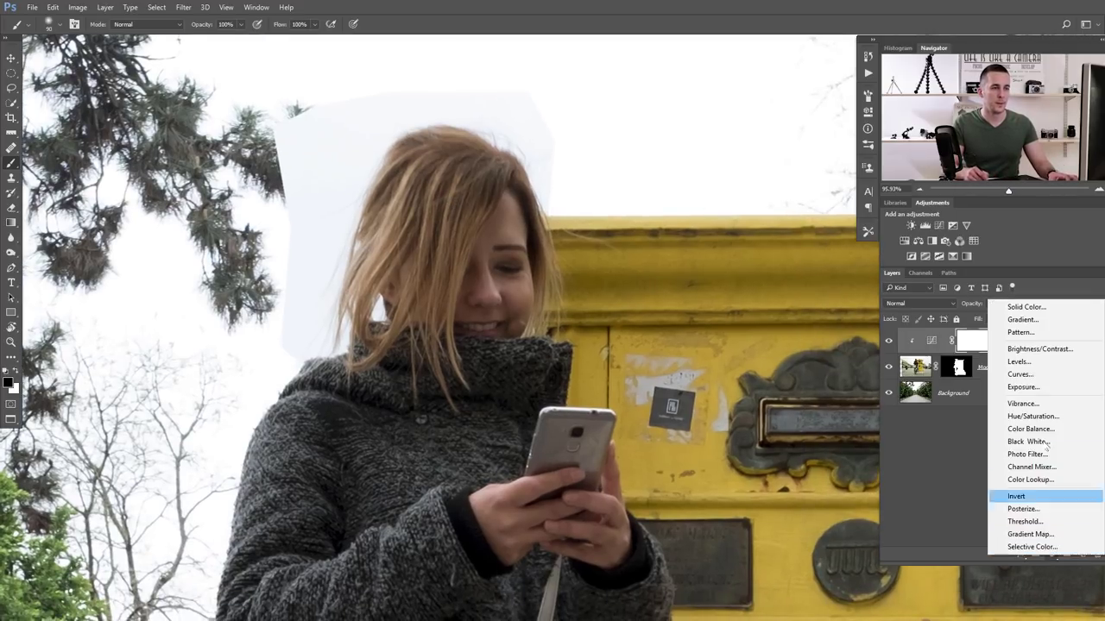
pyautogui.click(1041, 376)
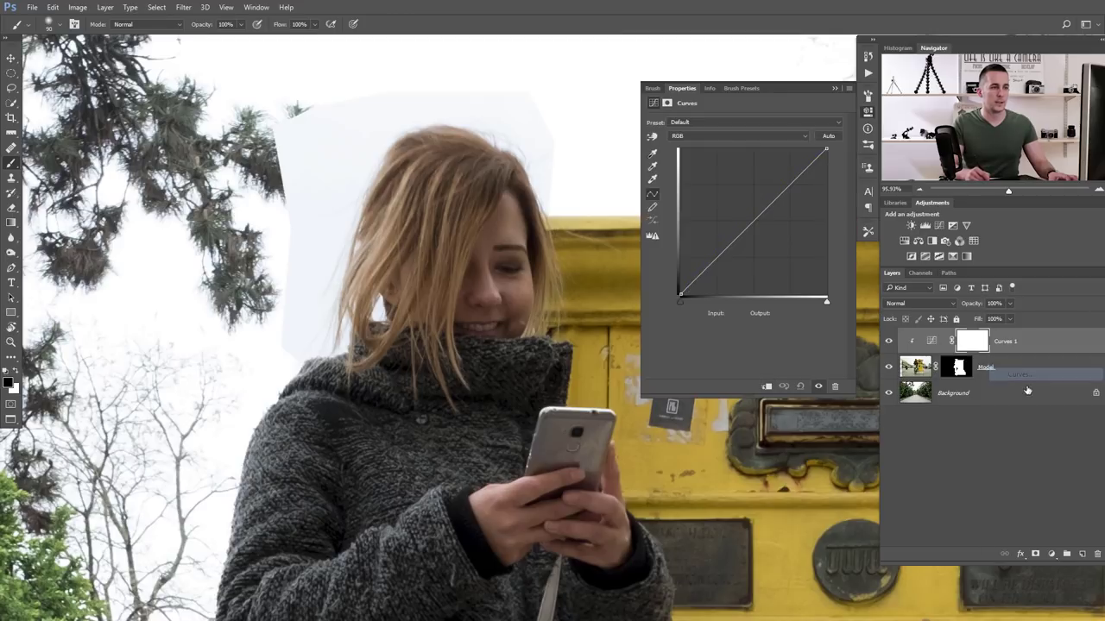
pyautogui.click(765, 388)
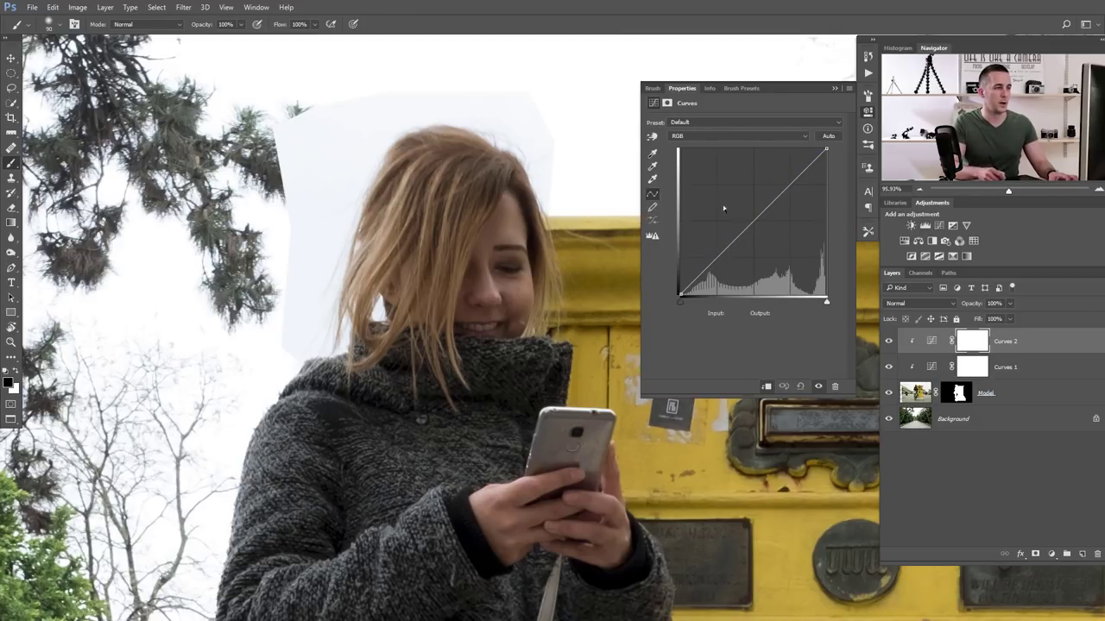
pyautogui.moveTo(825, 148); pyautogui.dragTo(820, 148)
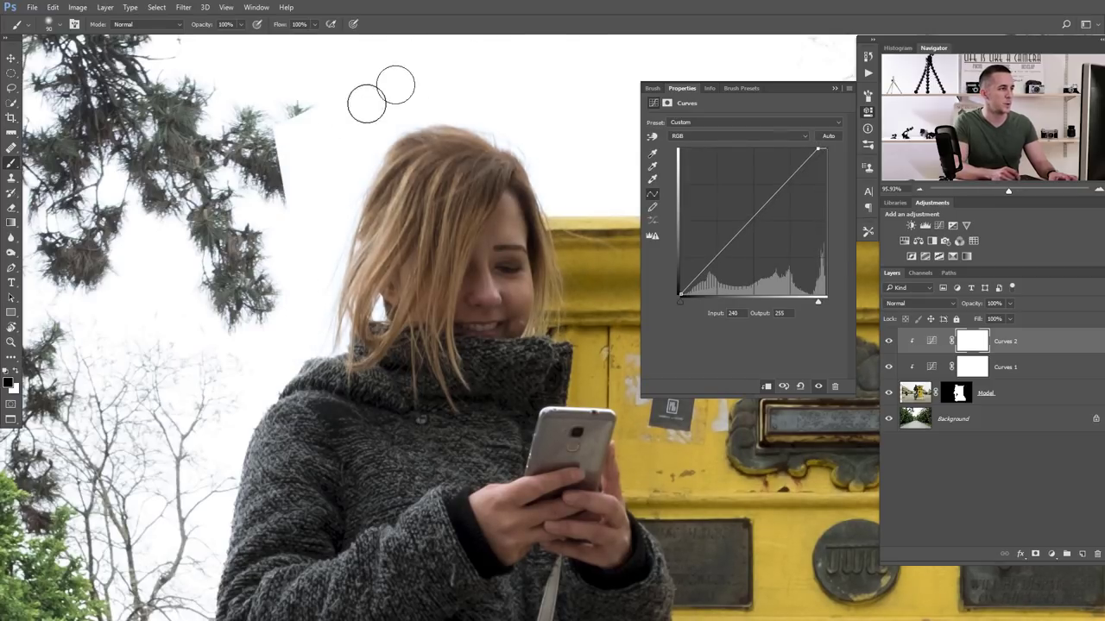
pyautogui.click(956, 394)
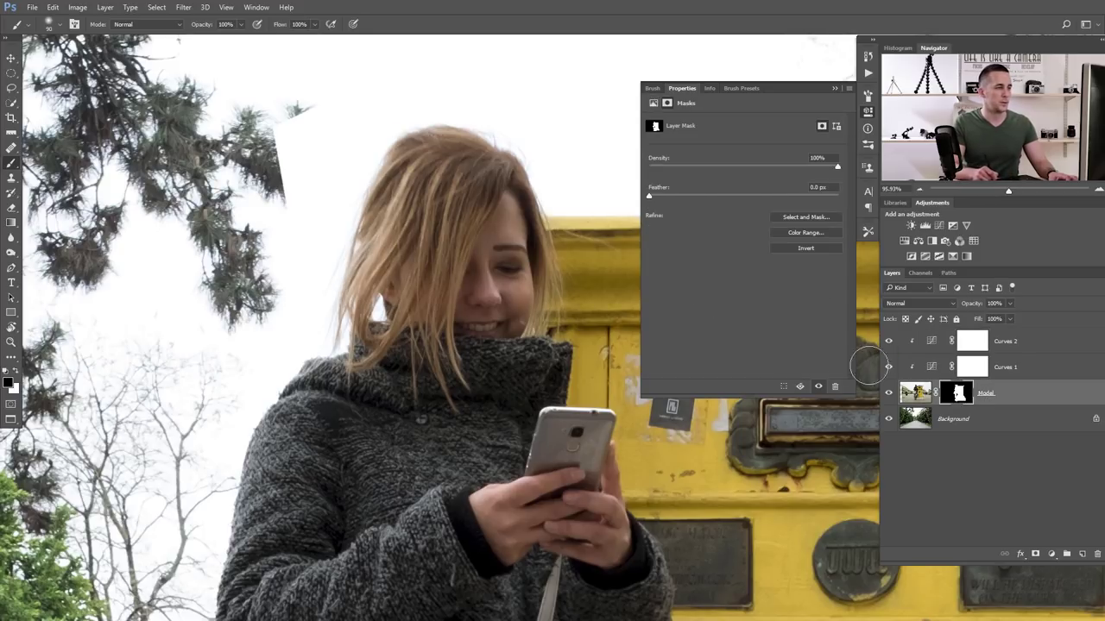
# Paint black on the Model mask with a soft 90 px brush around her hair
pyautogui.moveTo(278, 121); pyautogui.dragTo(263, 162)
pyautogui.rightClick(263, 162)
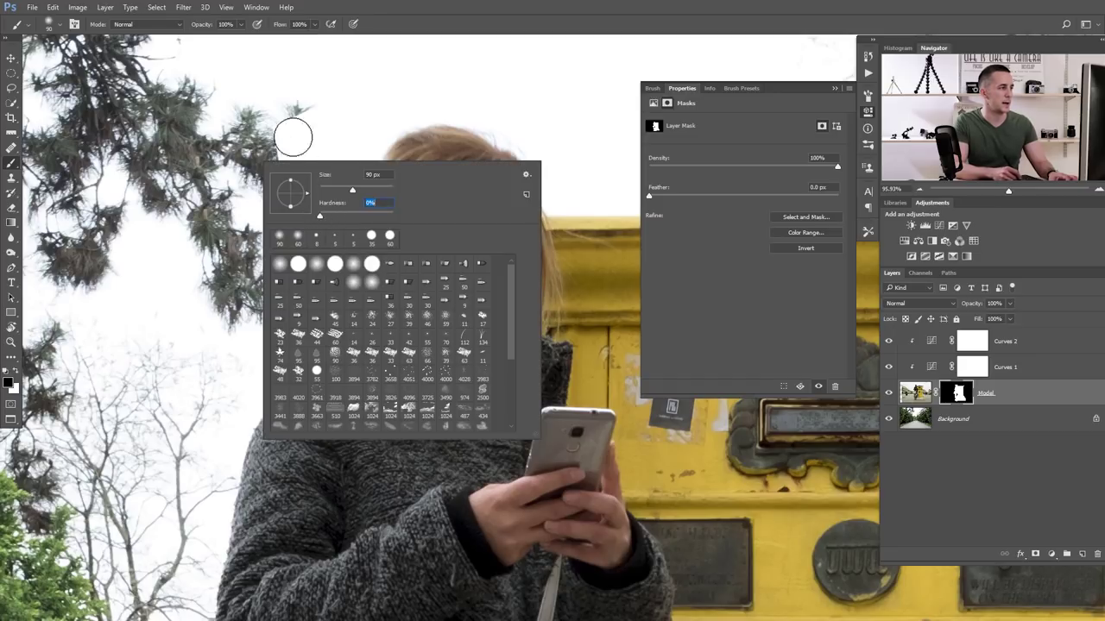
pyautogui.press('Return')
pyautogui.moveTo(276, 121)
pyautogui.mouseDown()
pyautogui.moveTo(307, 108)
pyautogui.moveTo(298, 155)
pyautogui.moveTo(310, 129)
pyautogui.moveTo(309, 152)
pyautogui.moveTo(322, 140)
pyautogui.moveTo(286, 209)
pyautogui.moveTo(308, 164)
pyautogui.moveTo(316, 172)
pyautogui.moveTo(277, 288)
pyautogui.mouseUp()
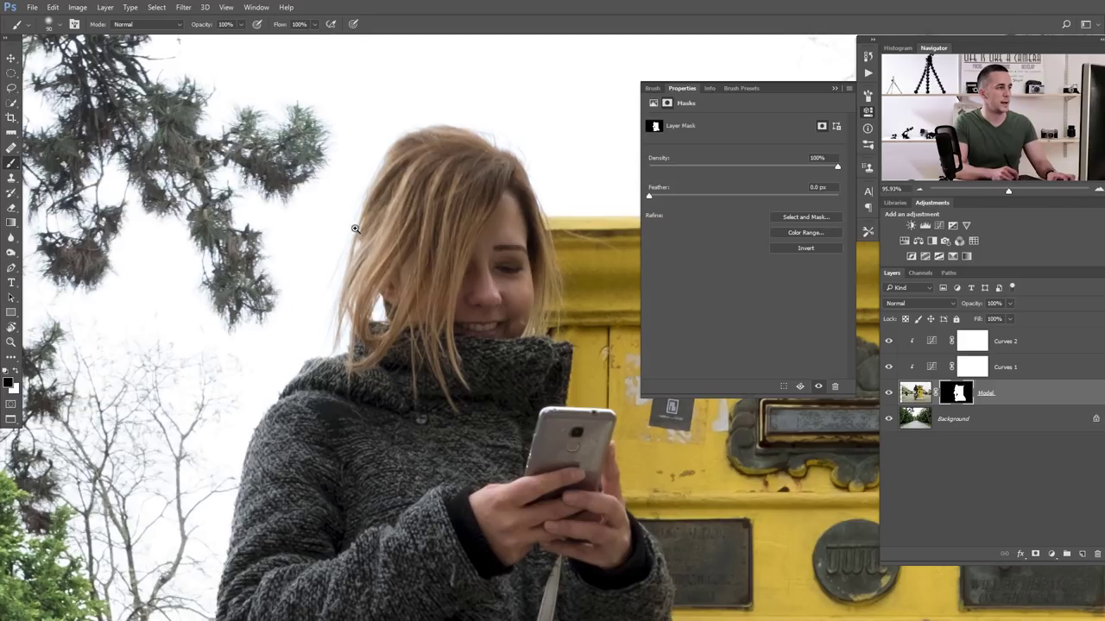
pyautogui.scroll(-5, 356, 230)
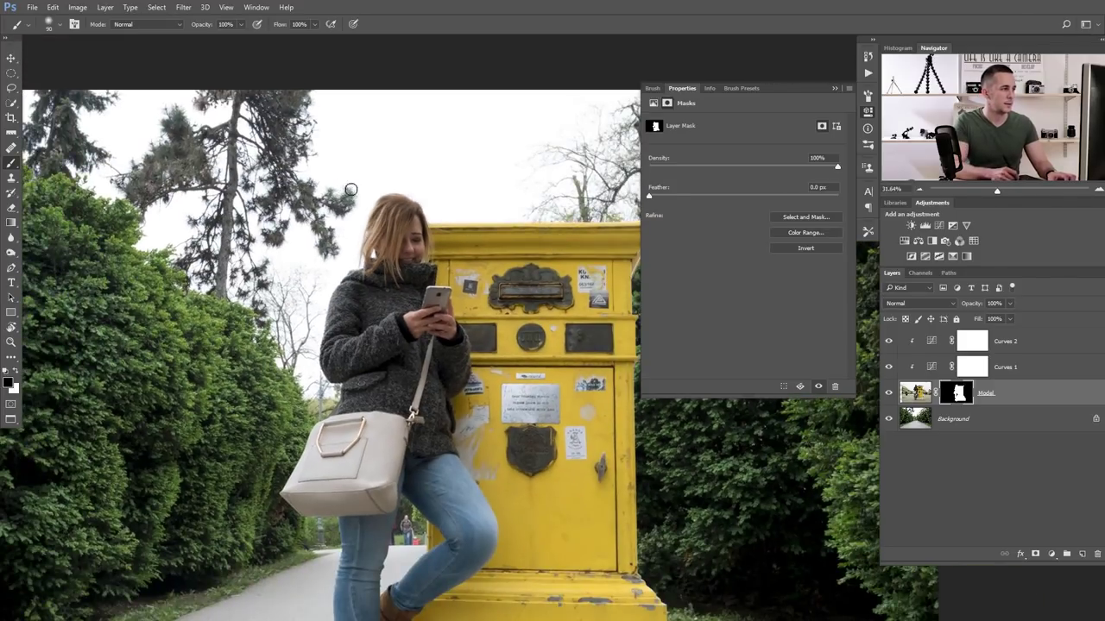
pyautogui.scroll(2, 350, 218)
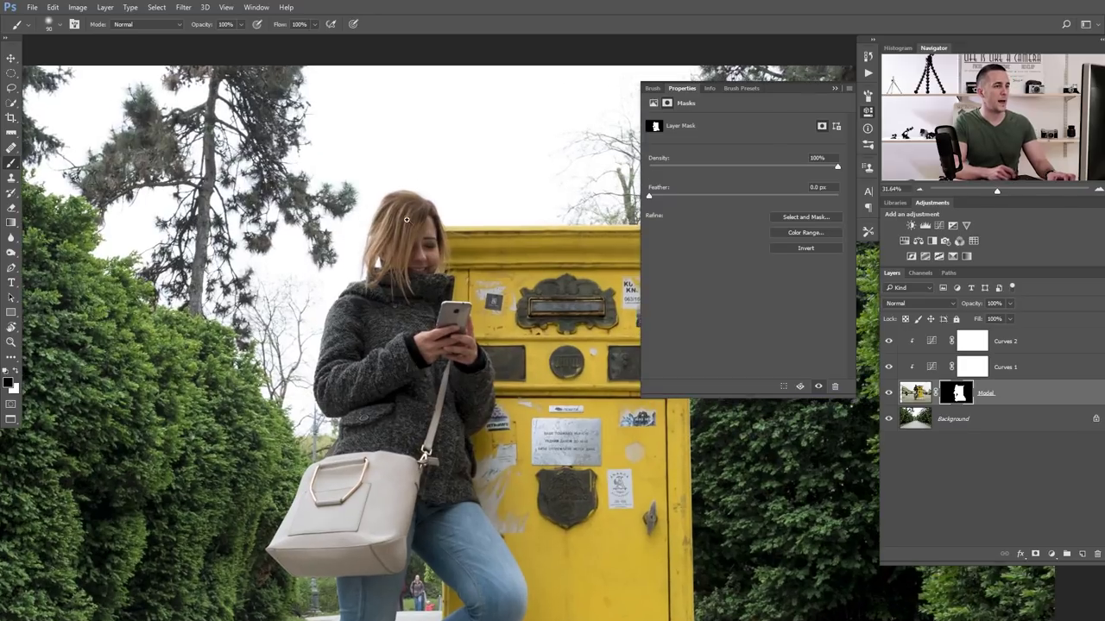
# Toggle Curves 2 off and on to compare, then check her legs and the post base
pyautogui.click(890, 343)
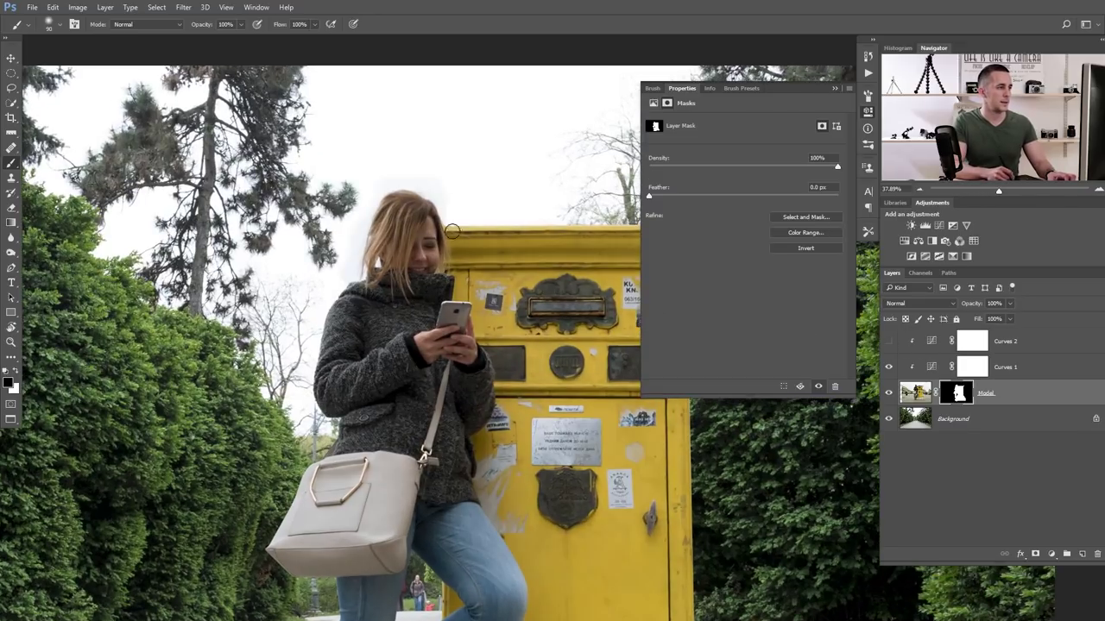
pyautogui.scroll(4, 409, 194)
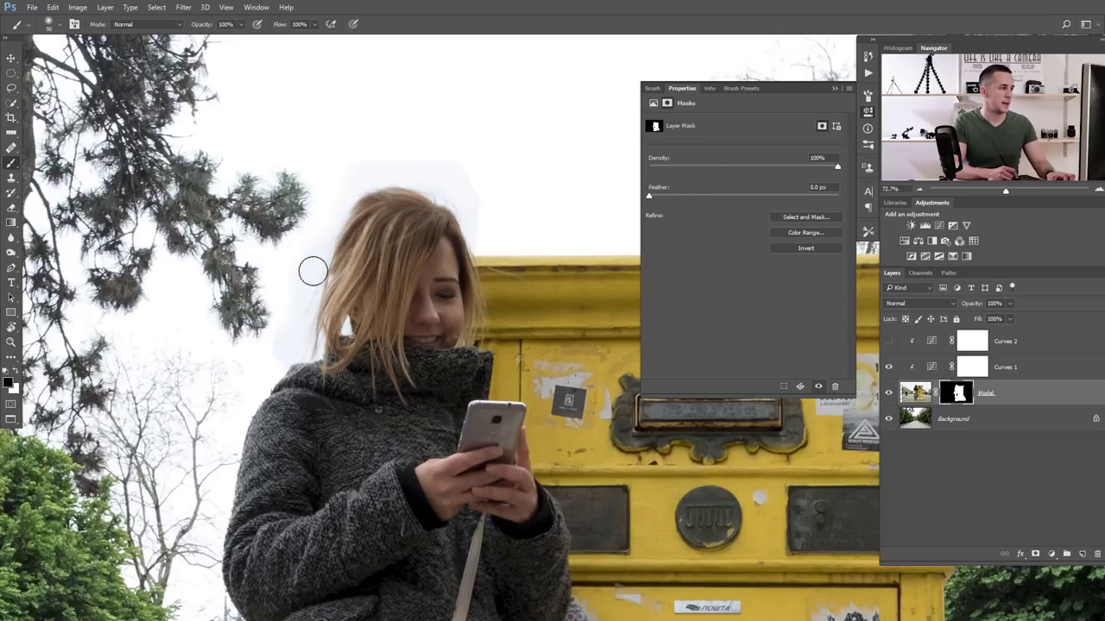
pyautogui.click(889, 340)
pyautogui.scroll(-4, 389, 328)
pyautogui.scroll(1, 389, 328)
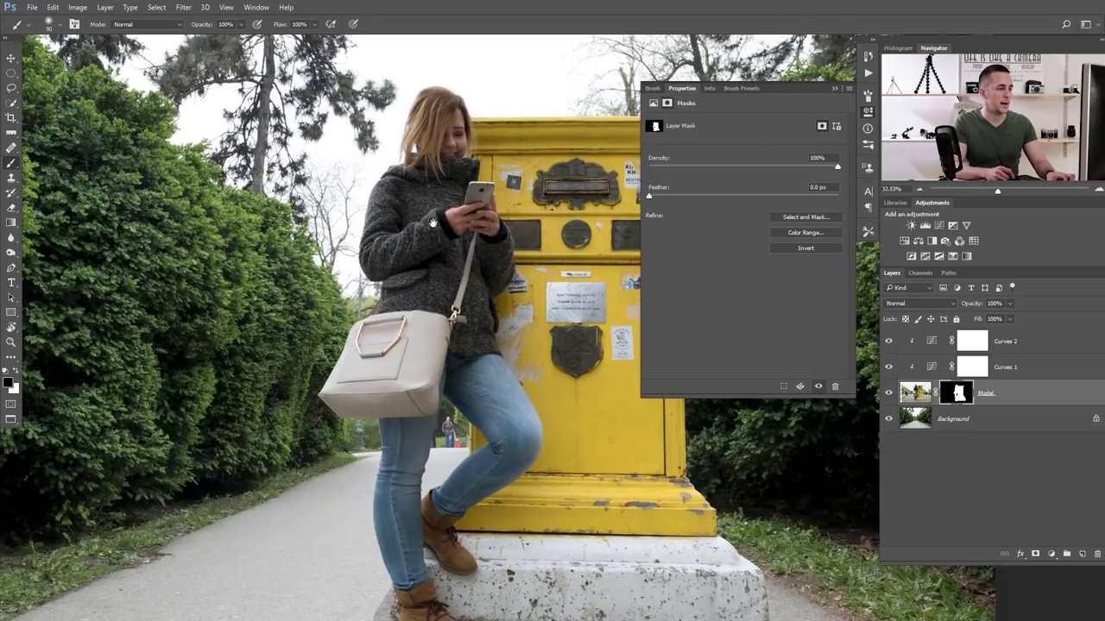
pyautogui.moveTo(451, 417); pyautogui.dragTo(386, 330)
pyautogui.scroll(2, 385, 330)
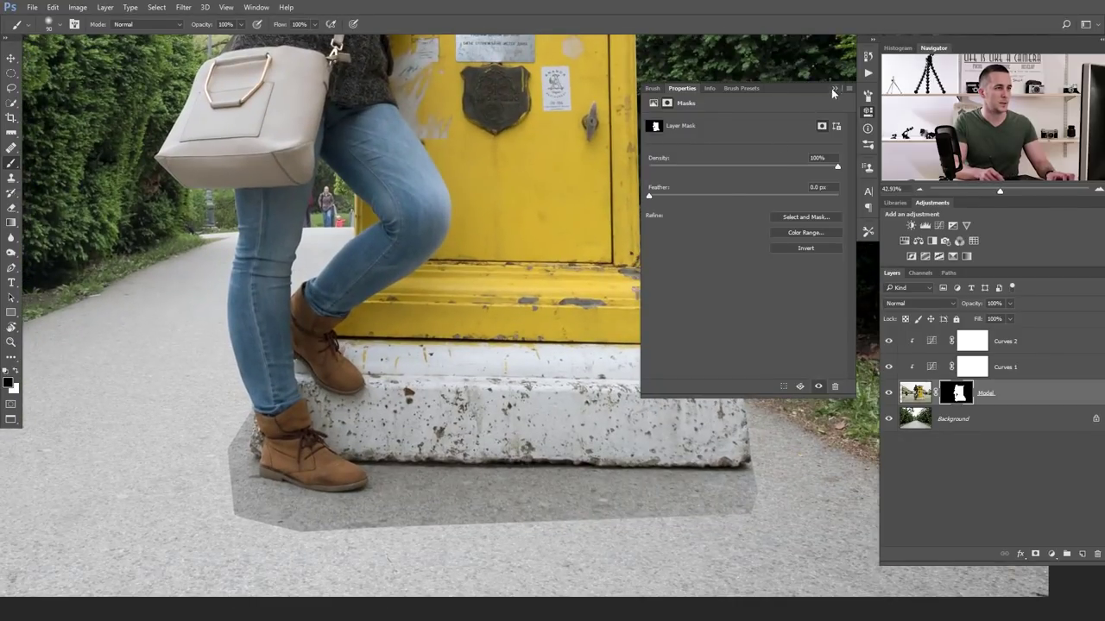
pyautogui.click(833, 88)
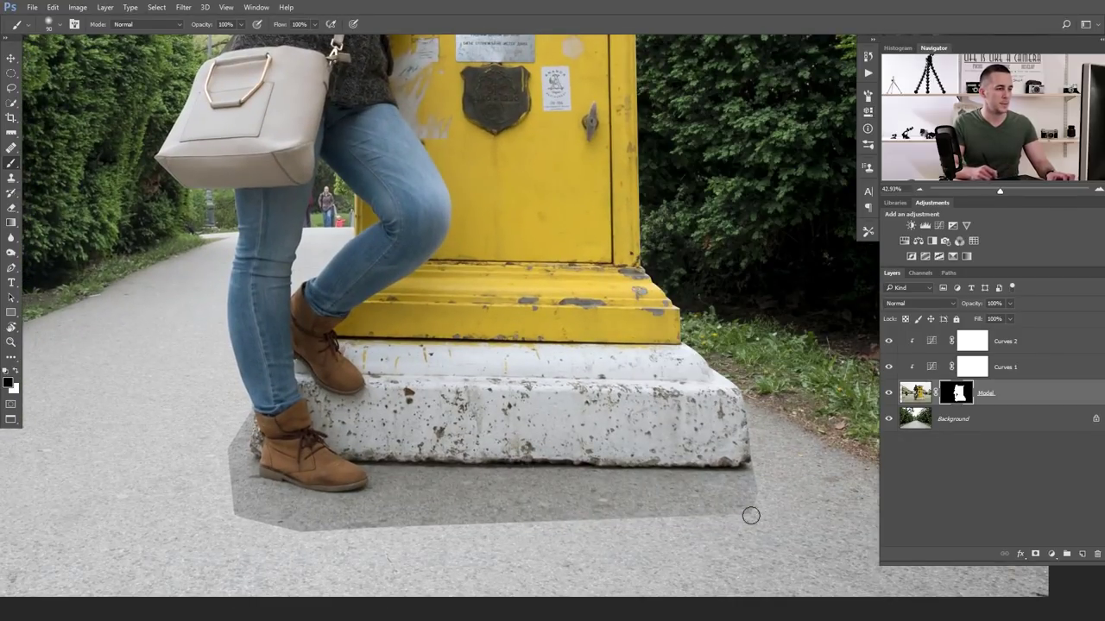
# Add a Curves 3 layer clipped to Model, lifting RGB input 112 to output 156
pyautogui.click(931, 344)
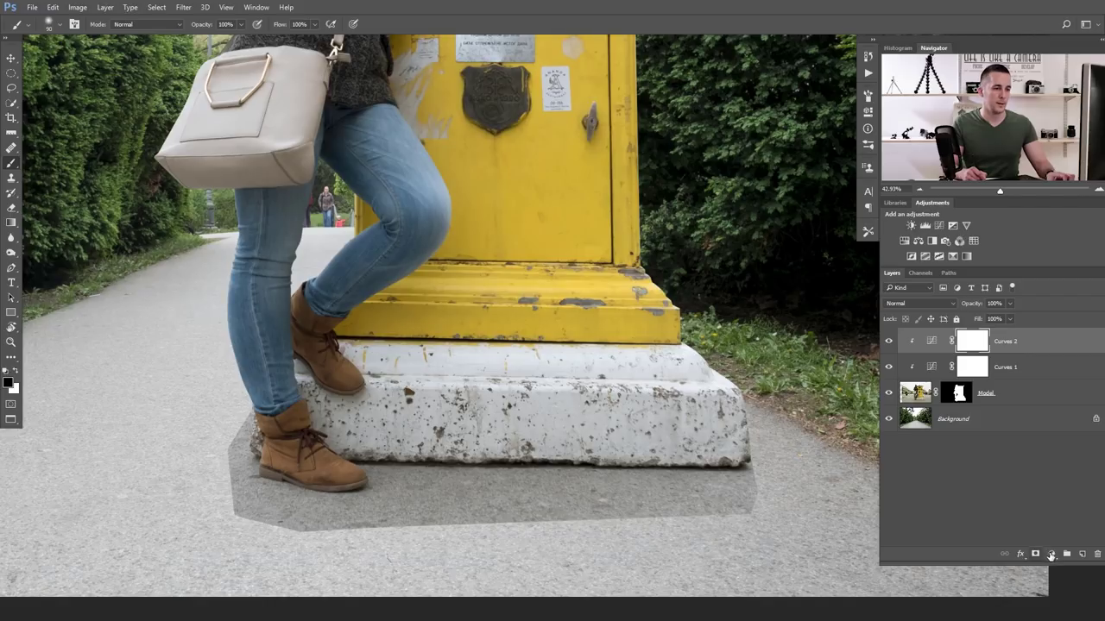
pyautogui.click(1050, 555)
pyautogui.click(1031, 374)
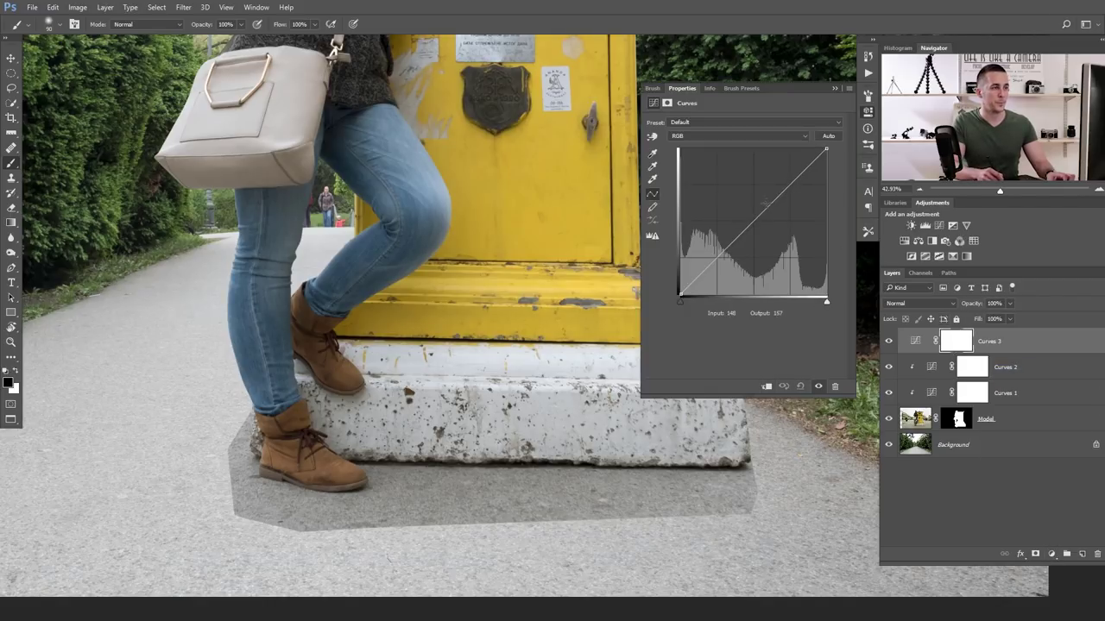
pyautogui.moveTo(757, 214); pyautogui.dragTo(750, 210)
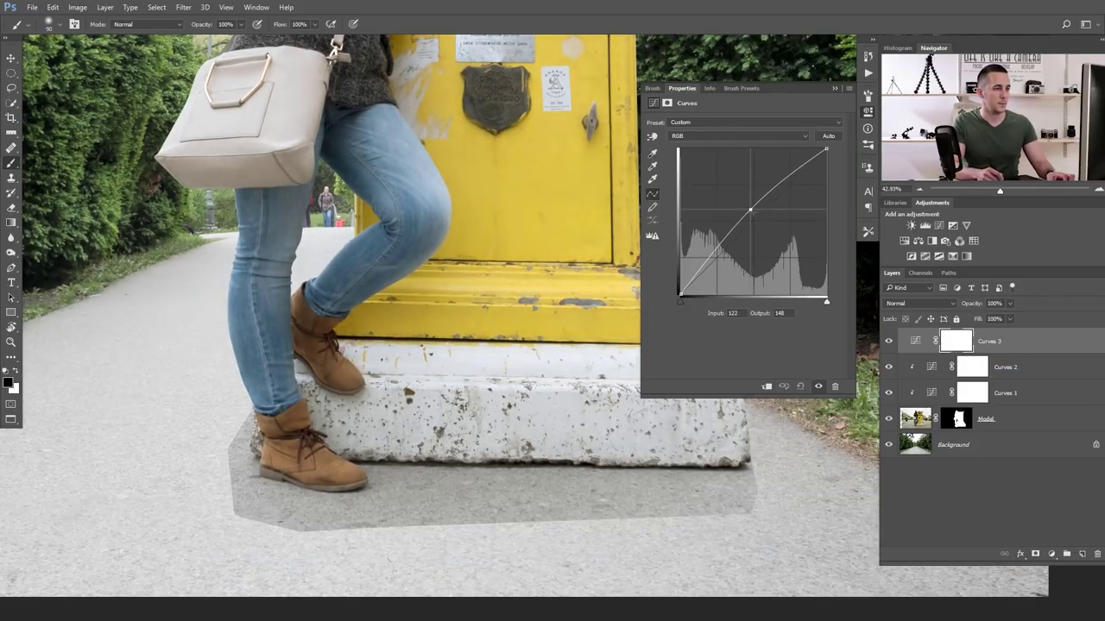
pyautogui.click(766, 386)
pyautogui.moveTo(749, 208); pyautogui.dragTo(744, 205)
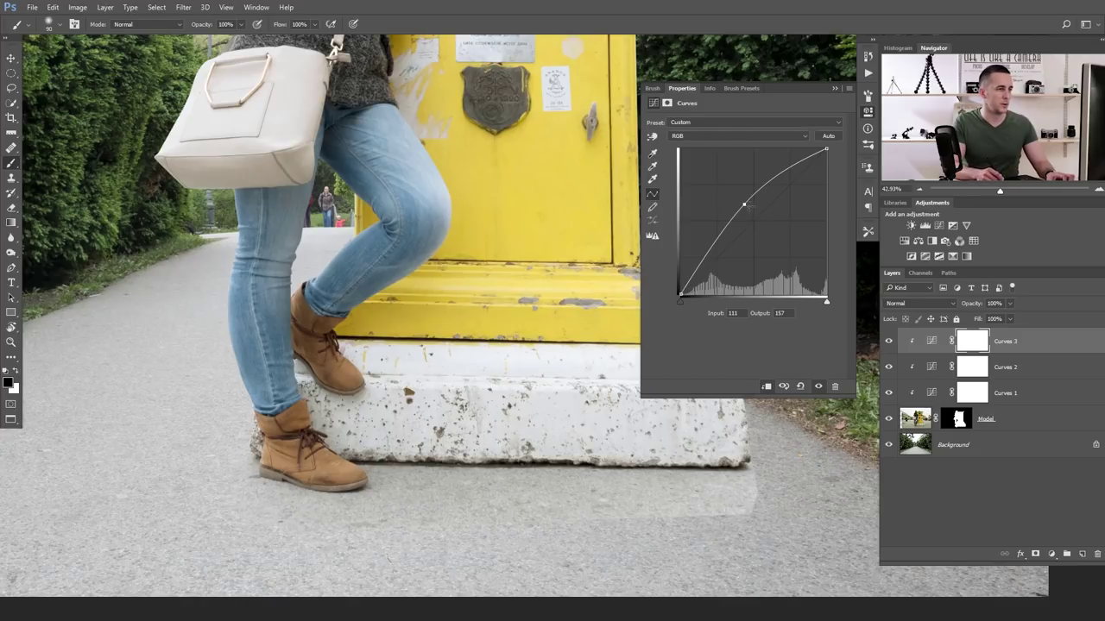
pyautogui.moveTo(742, 202); pyautogui.dragTo(744, 204)
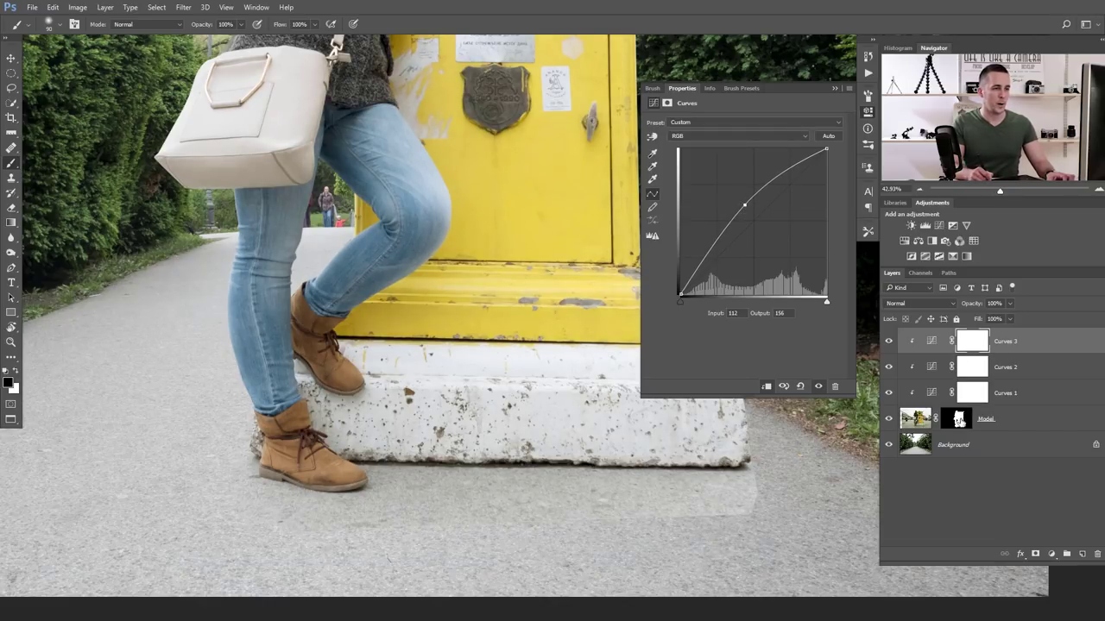
pyautogui.click(958, 420)
# Paint out the pavement rim around the base and boots on the Model mask, resizing and swapping black/white
pyautogui.press(']')
pyautogui.press(']')
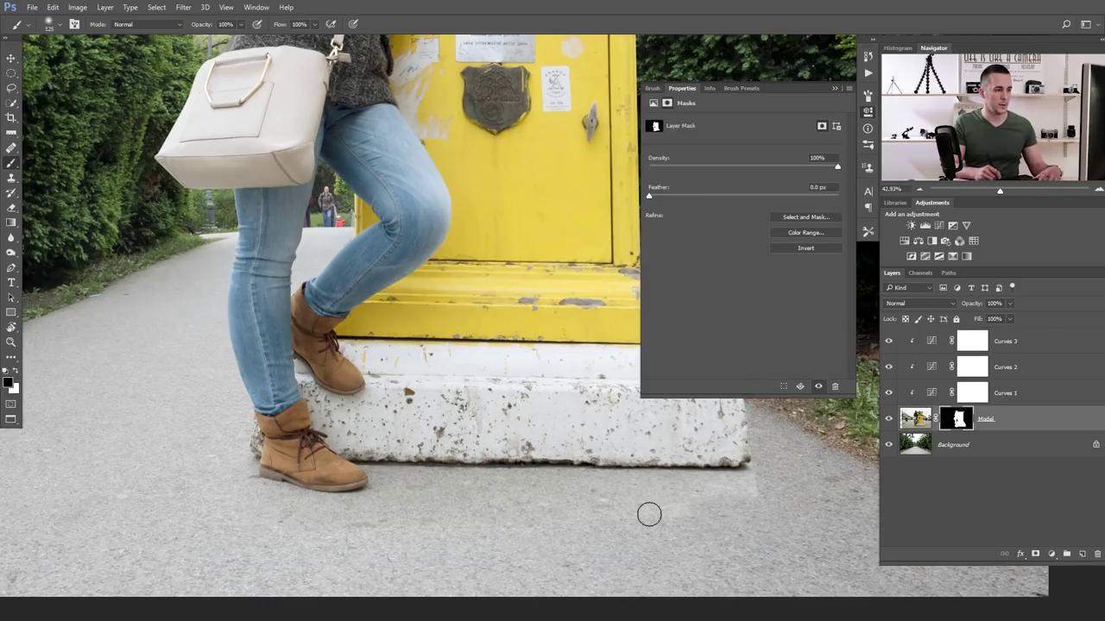
pyautogui.press('[')
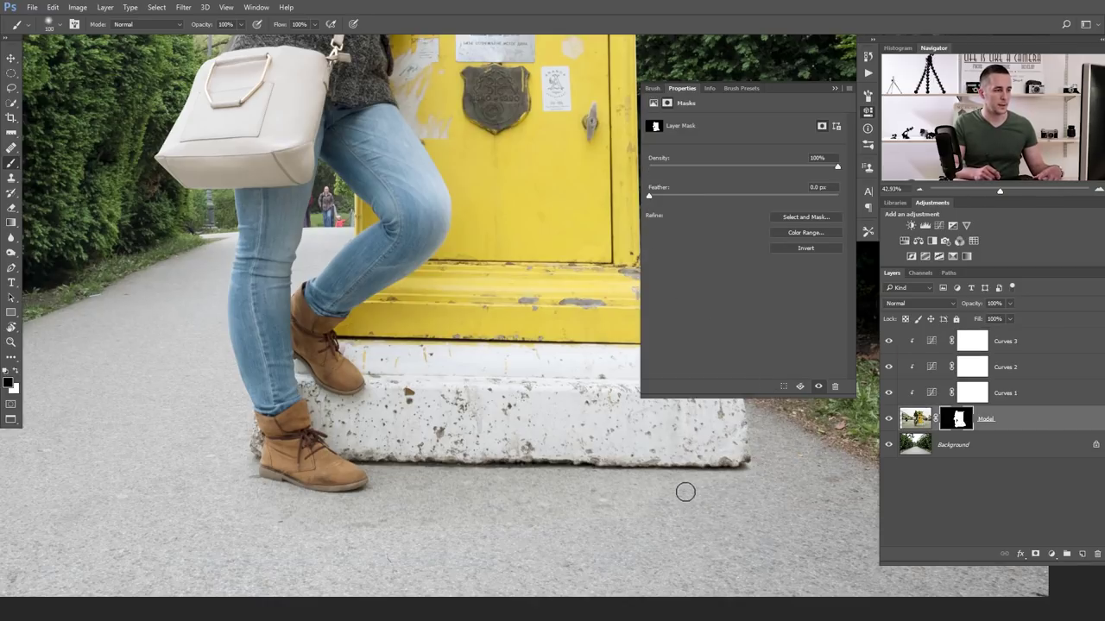
pyautogui.press(']')
pyautogui.press(']')
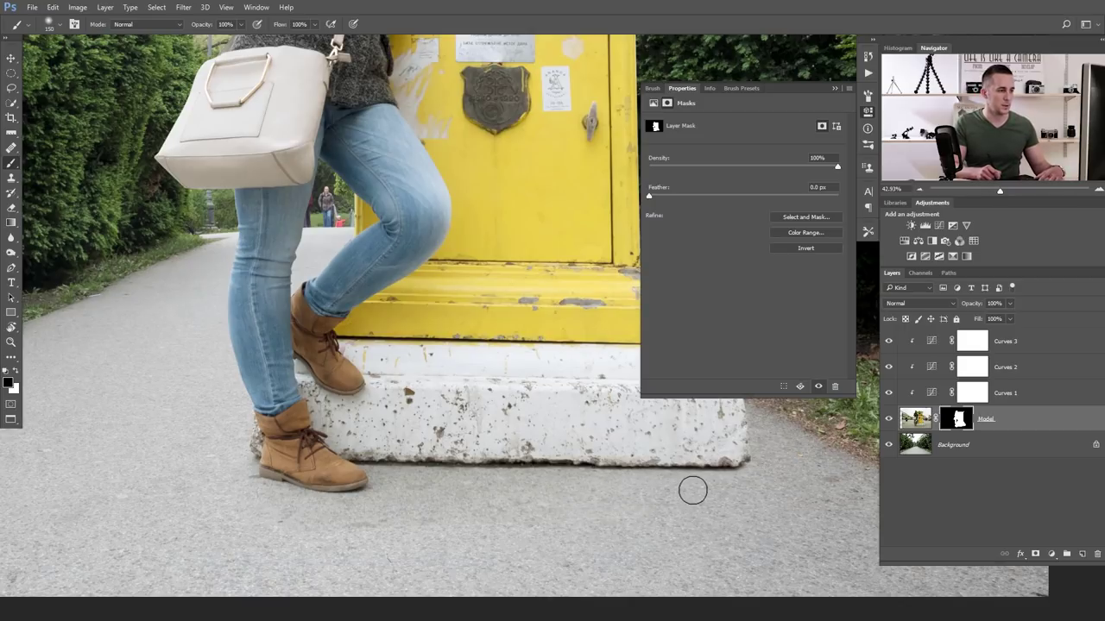
pyautogui.press(']')
pyautogui.press(']')
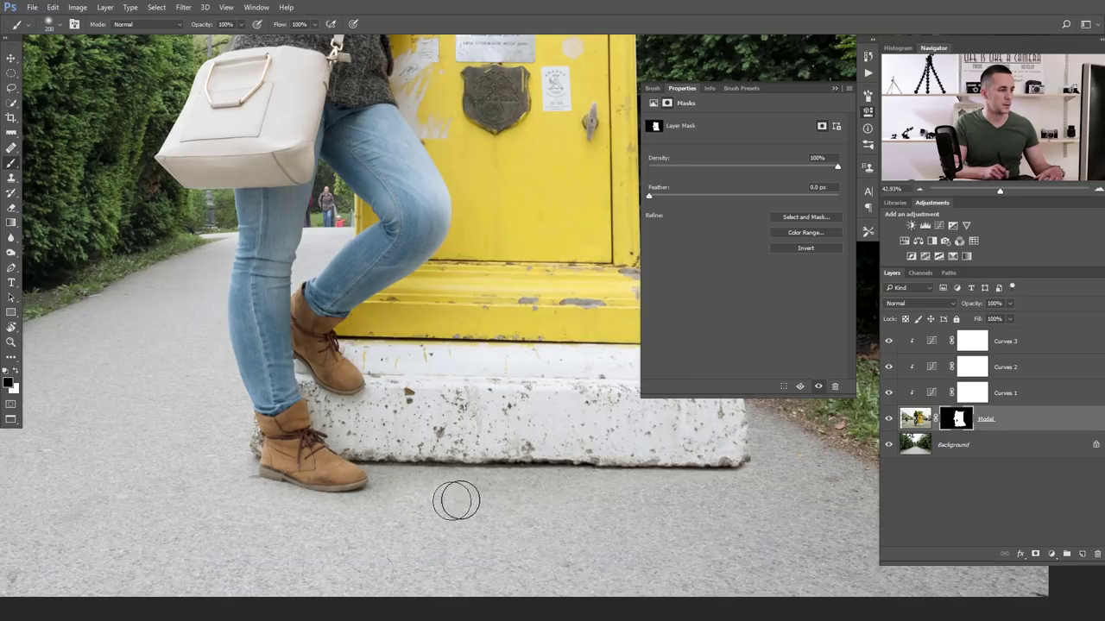
pyautogui.press('[')
pyautogui.press('[')
pyautogui.press('[')
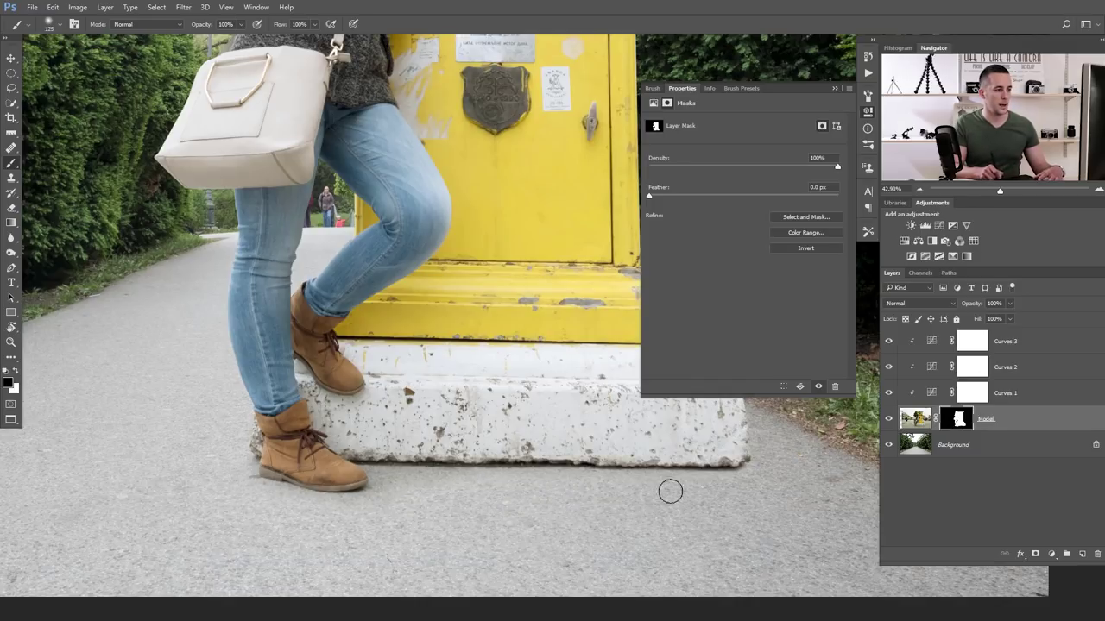
pyautogui.press('x')
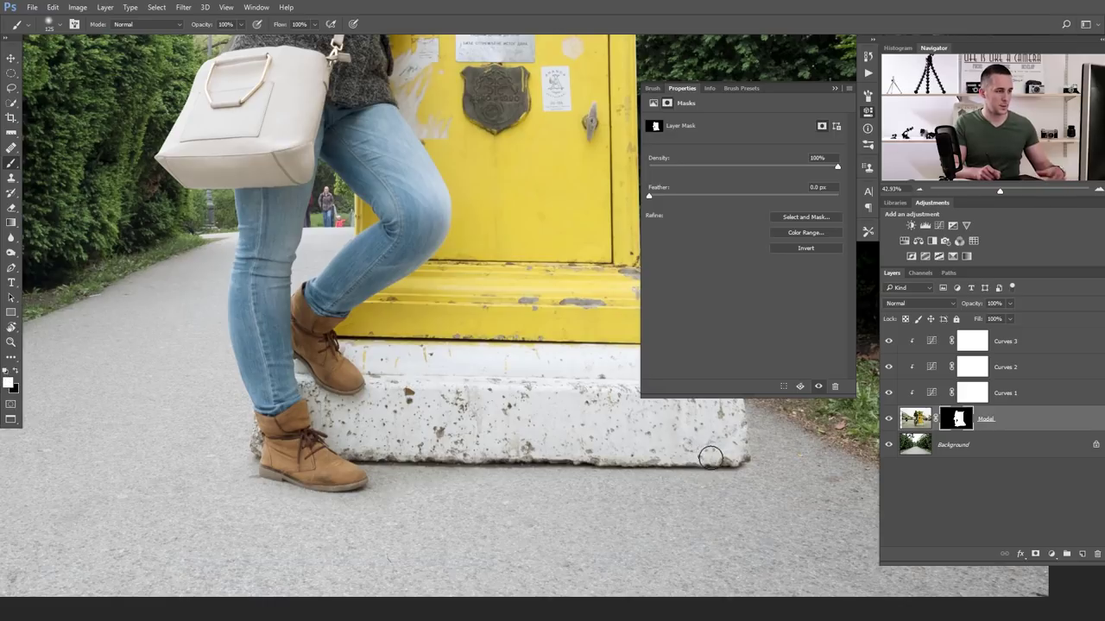
pyautogui.press('[')
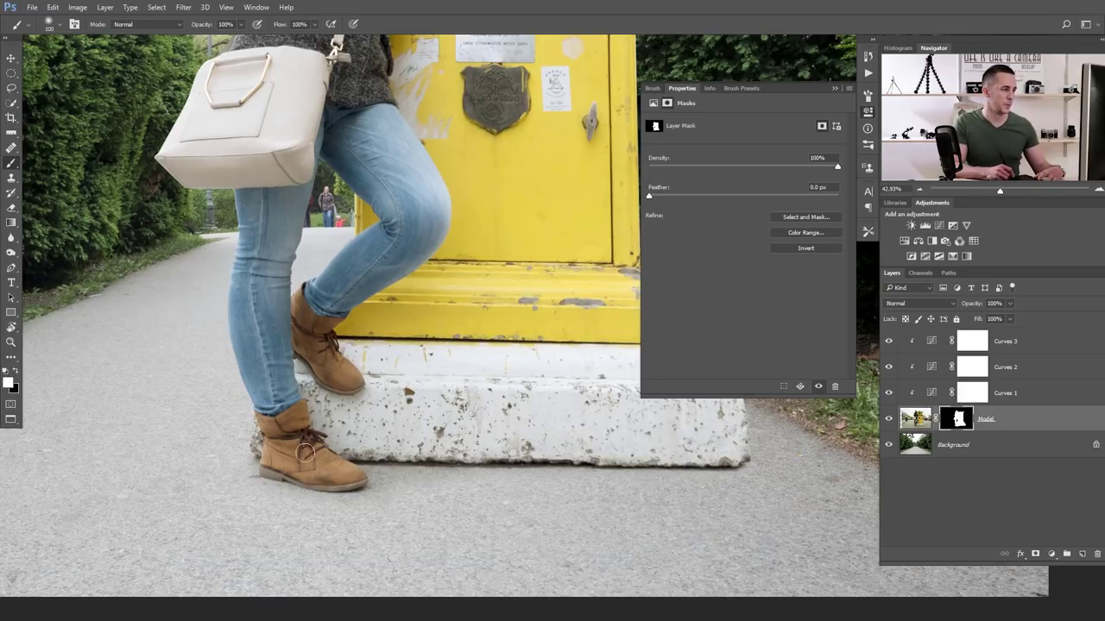
pyautogui.press('x')
pyautogui.press('[')
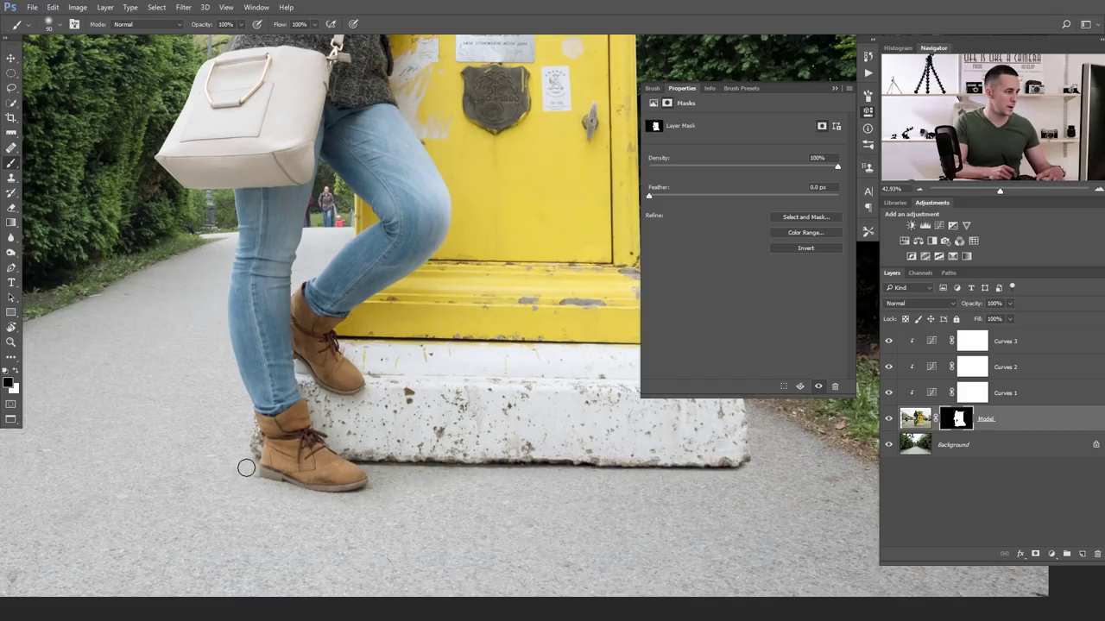
# Toggle Curves 3 off and on to compare its brightening, then close its properties
pyautogui.click(925, 344)
pyautogui.click(889, 341)
pyautogui.click(890, 341)
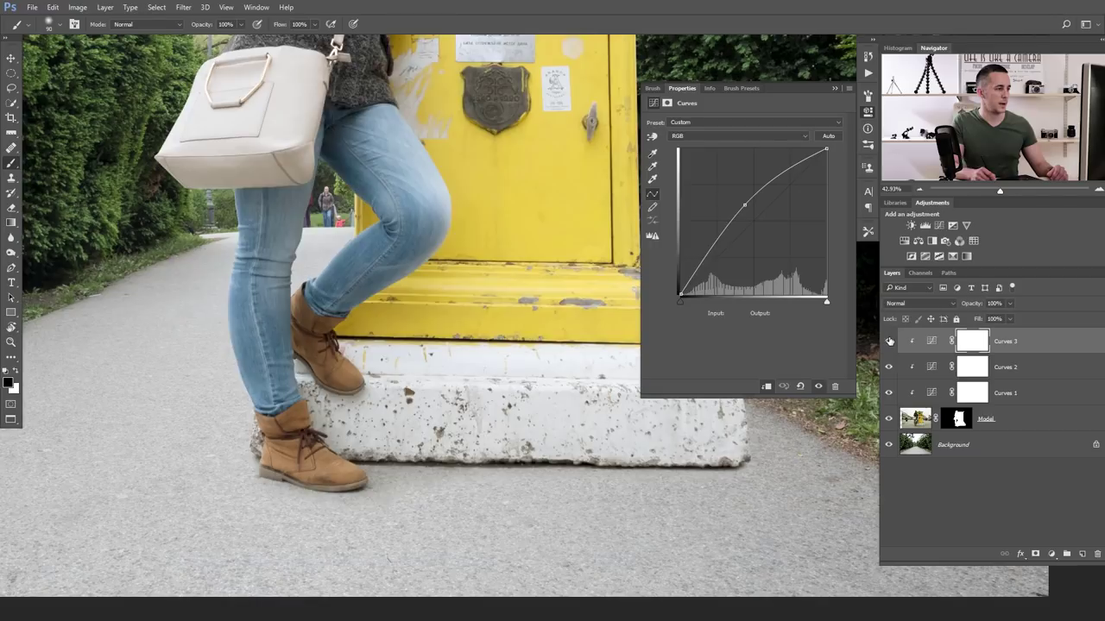
pyautogui.click(889, 342)
pyautogui.click(889, 342)
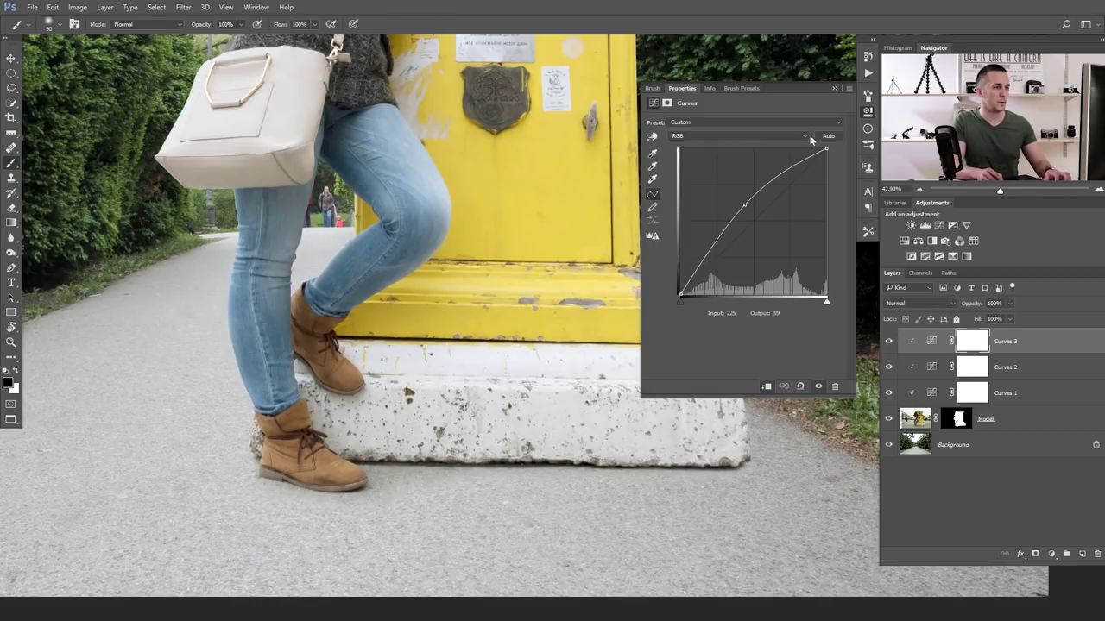
pyautogui.click(835, 88)
# Zoom out and compare the full composite with Curves 2 and Curves 3 hidden
pyautogui.scroll(-5, 542, 337)
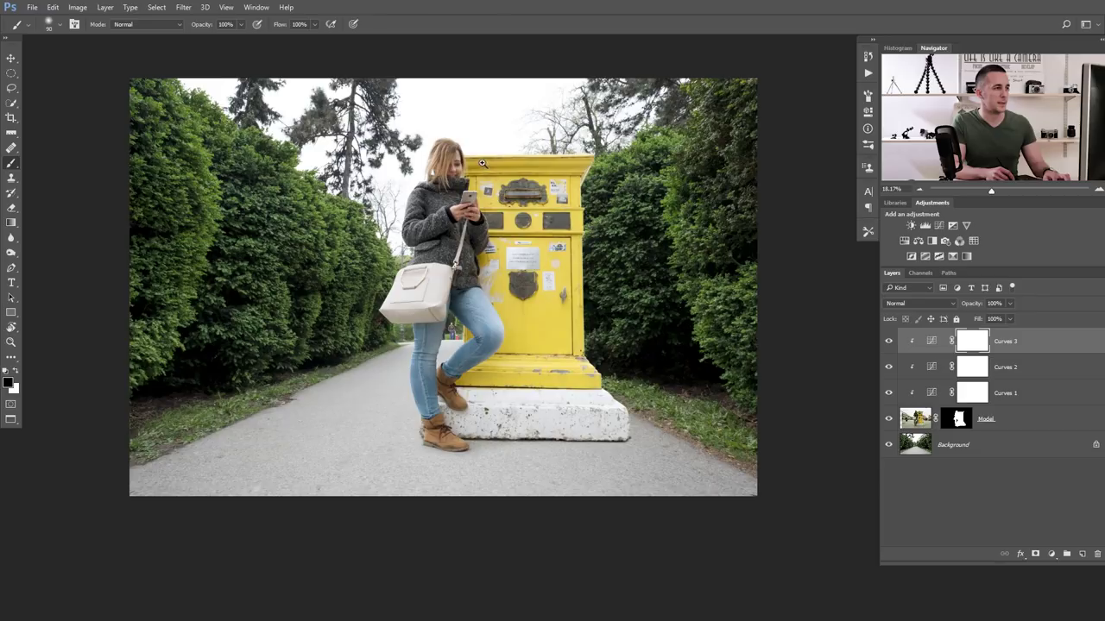
pyautogui.scroll(2, 483, 164)
pyautogui.click(889, 367)
pyautogui.click(890, 340)
pyautogui.click(890, 341)
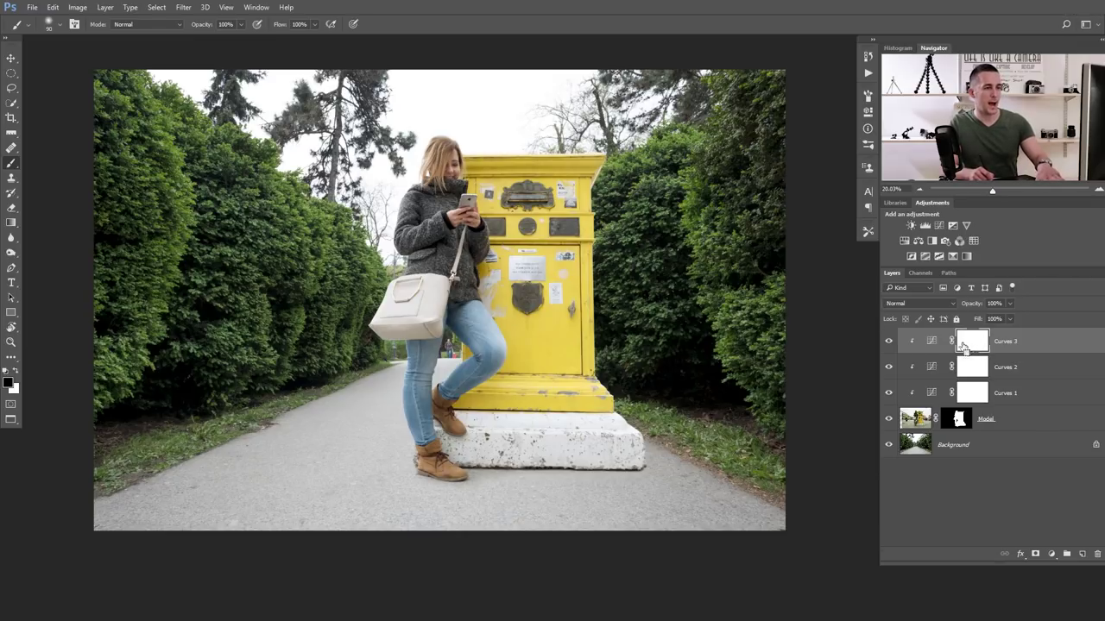
# Invert the Curves 3 mask to black and zoom in on the mailbox base and boots
pyautogui.hotkey('ctrl', 'i')
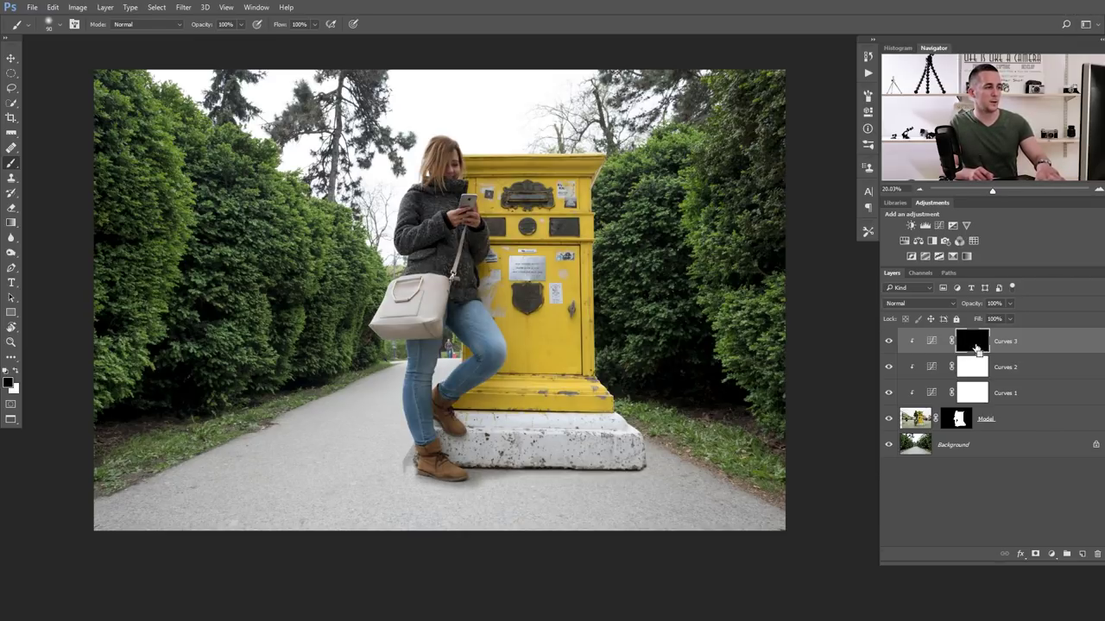
pyautogui.hotkey('ctrl', 'i')
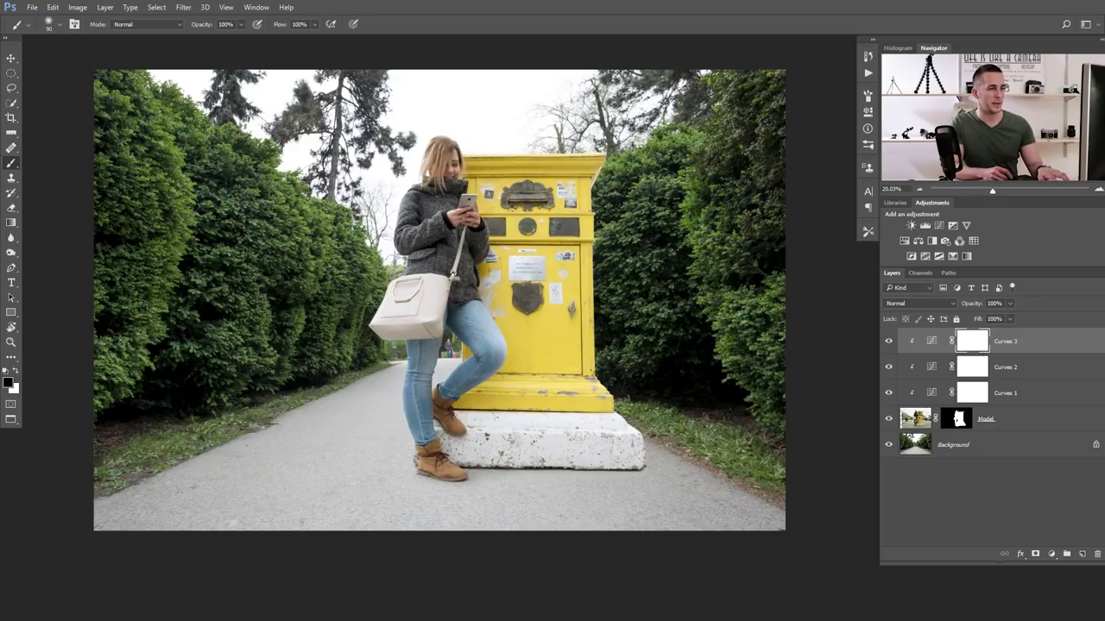
pyautogui.hotkey('ctrl', 'i')
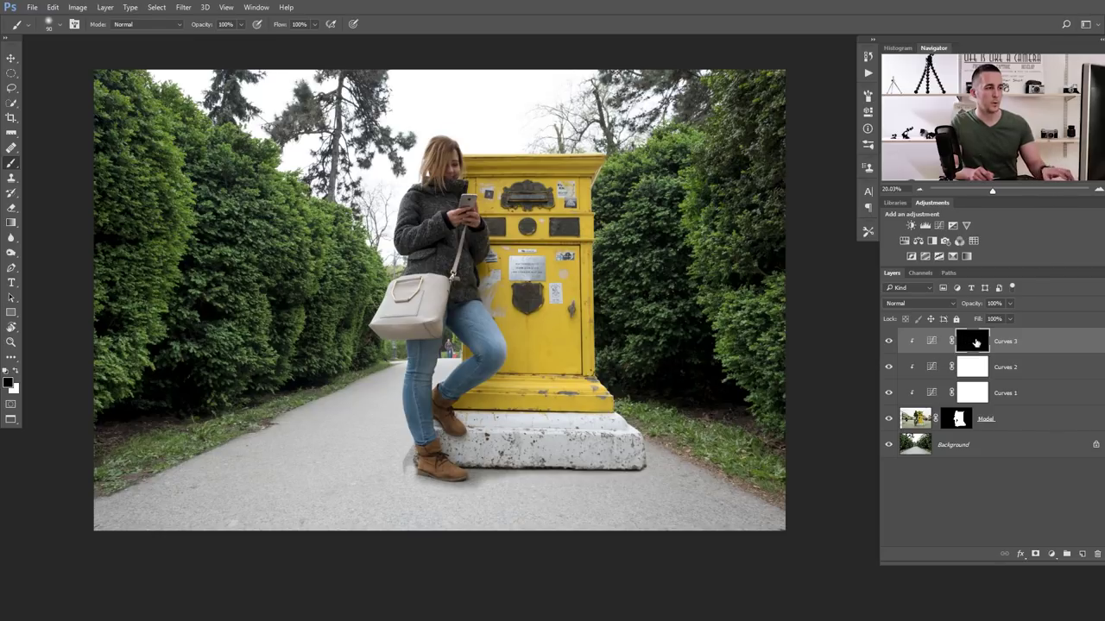
pyautogui.moveTo(522, 488); pyautogui.dragTo(575, 501)
pyautogui.scroll(-2, 562, 394)
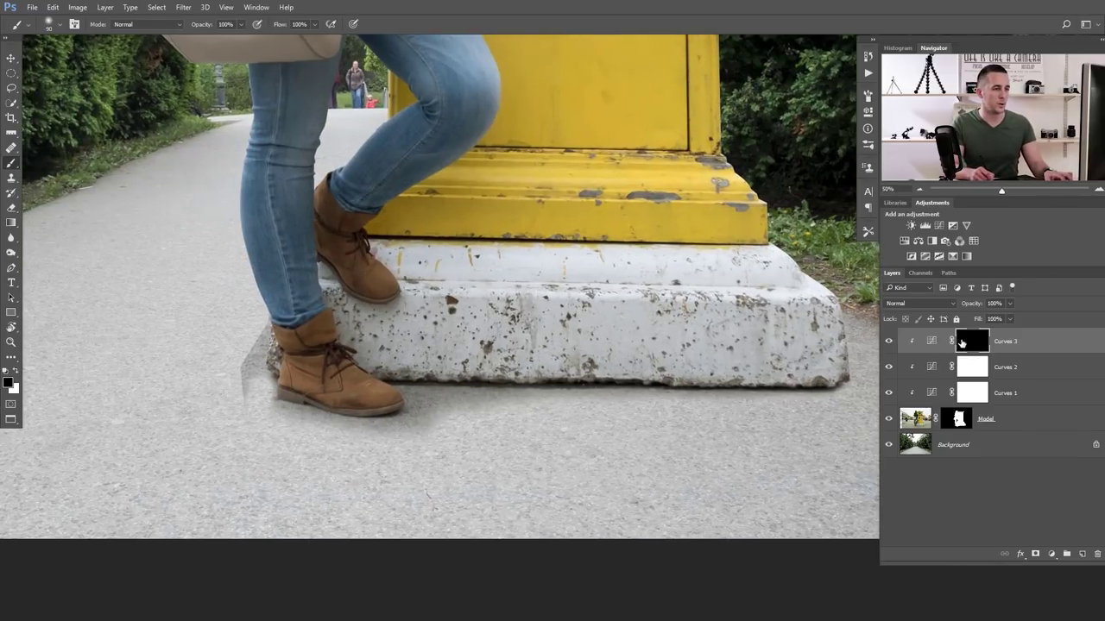
# Paint white on the Curves 3 mask over the ground beside the base and left of the boot
pyautogui.press(']')
pyautogui.press('x')
pyautogui.press(']')
pyautogui.press(']')
pyautogui.press(']')
pyautogui.press(']')
pyautogui.press(']')
pyautogui.press(']')
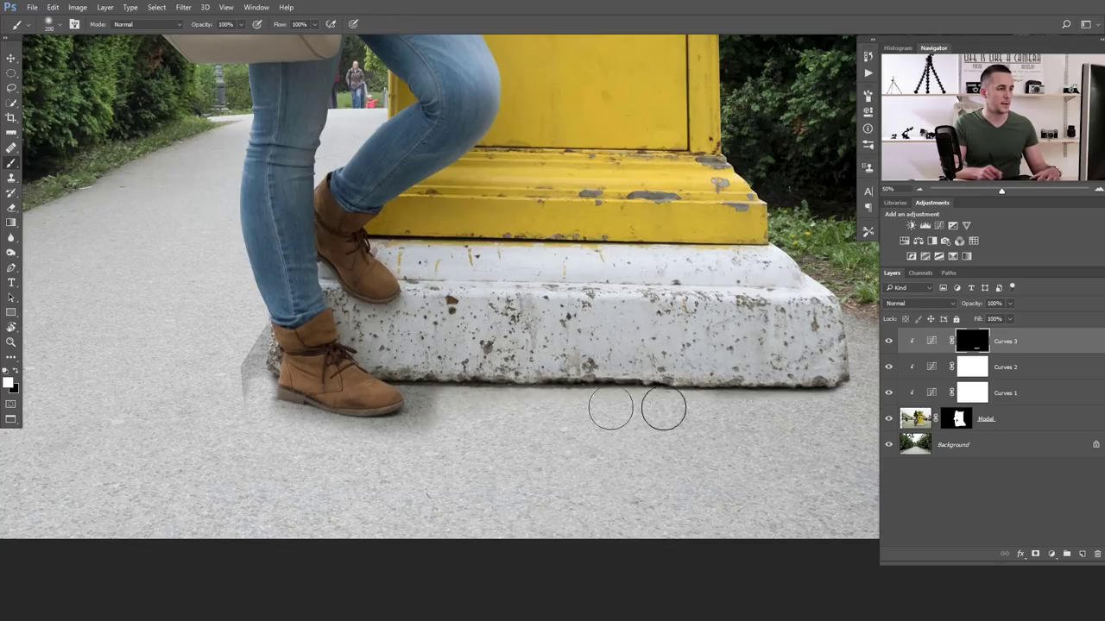
pyautogui.moveTo(610, 407); pyautogui.dragTo(791, 410)
pyautogui.moveTo(669, 410)
pyautogui.mouseDown()
pyautogui.moveTo(435, 428)
pyautogui.moveTo(277, 423)
pyautogui.moveTo(238, 401)
pyautogui.moveTo(230, 346)
pyautogui.mouseUp()
# Paint the Curves 3 brightening across the boot with a smaller brush
pyautogui.press('[')
pyautogui.press('[')
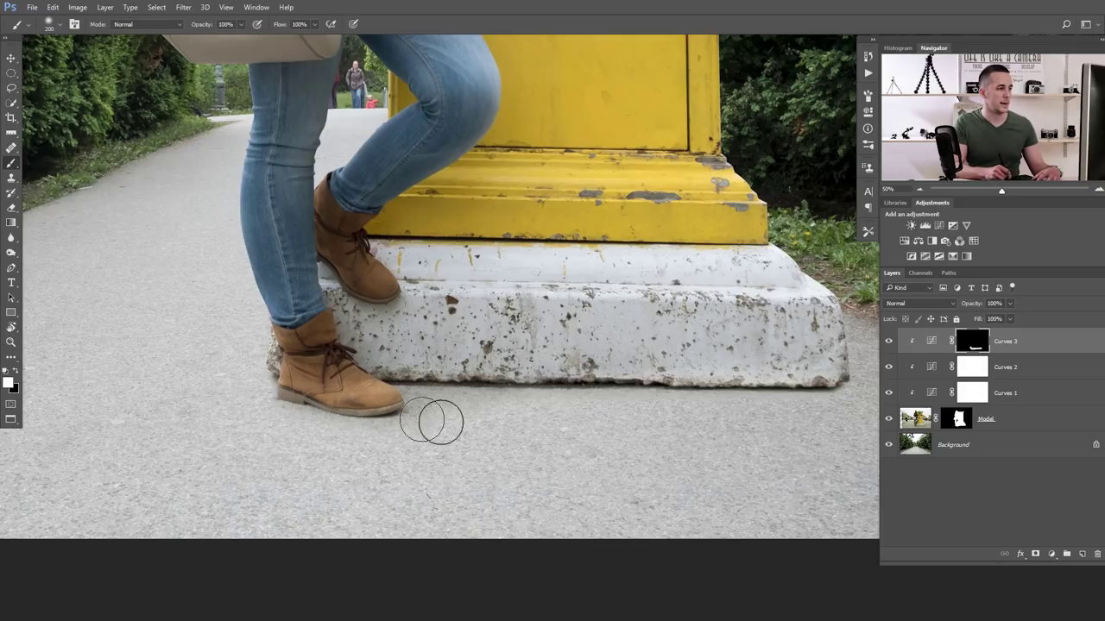
pyautogui.press('[')
pyautogui.press('[')
pyautogui.press('[')
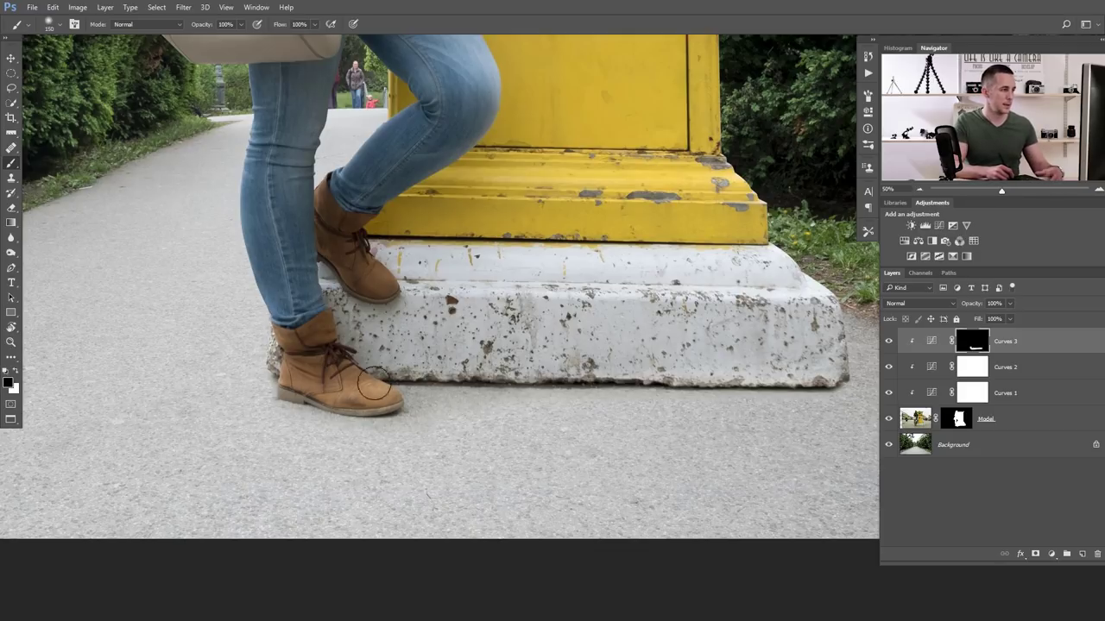
pyautogui.moveTo(309, 353)
pyautogui.mouseDown()
pyautogui.moveTo(386, 398)
pyautogui.moveTo(362, 397)
pyautogui.mouseUp()
pyautogui.press('[')
pyautogui.press('[')
pyautogui.press(']')
pyautogui.press(']')
pyautogui.press('x')
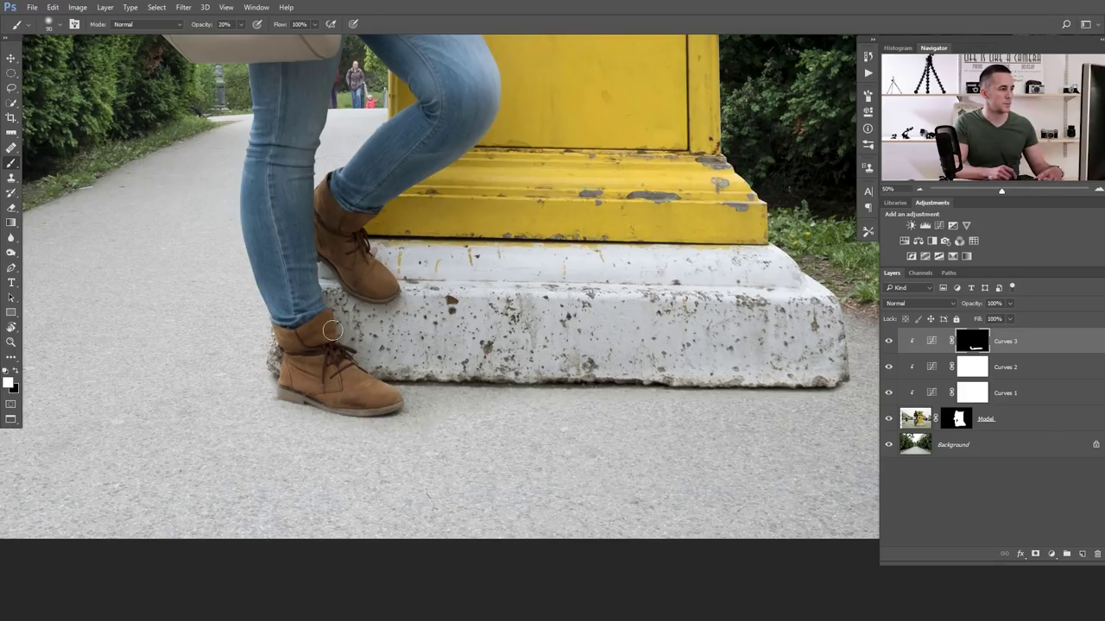
pyautogui.scroll(-5, 274, 372)
pyautogui.scroll(2, 526, 340)
pyautogui.scroll(1, 526, 341)
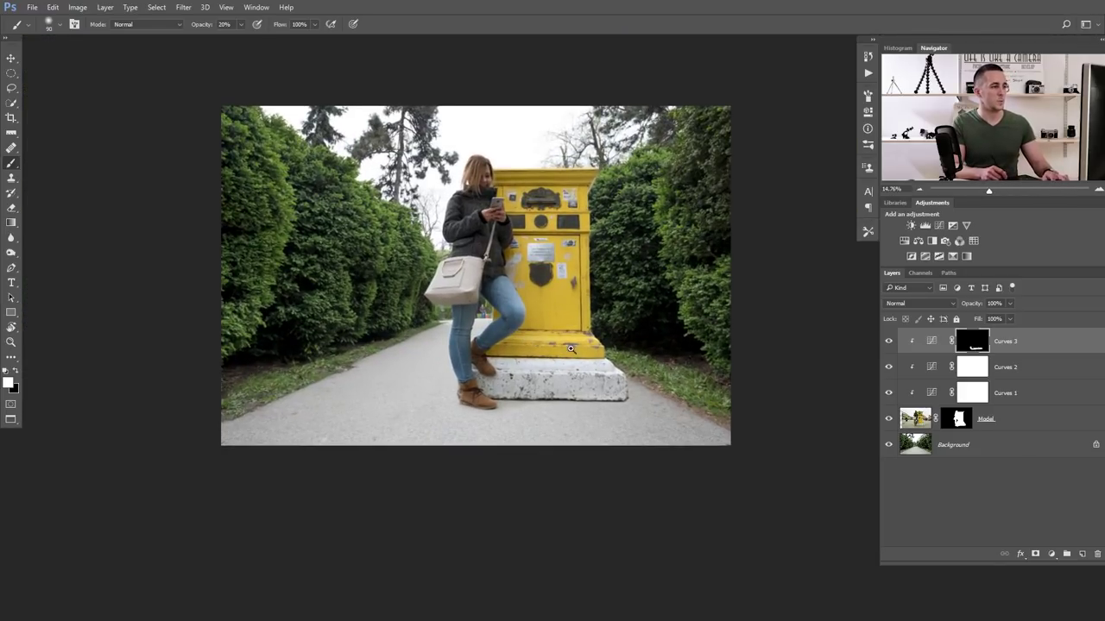
pyautogui.scroll(3, 570, 348)
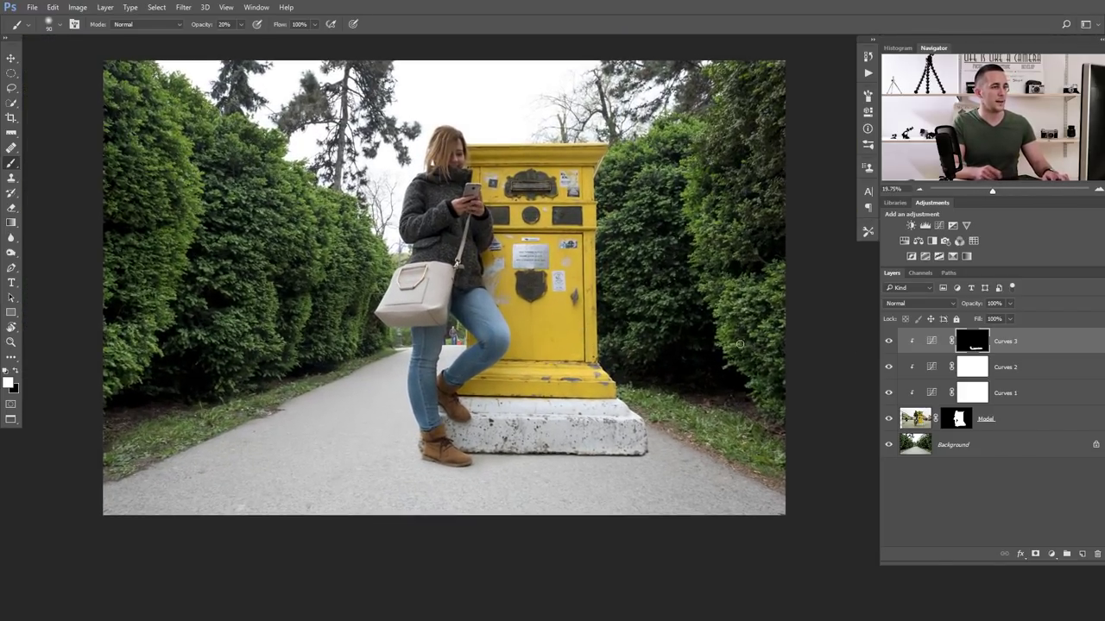
pyautogui.moveTo(889, 383); pyautogui.dragTo(890, 343)
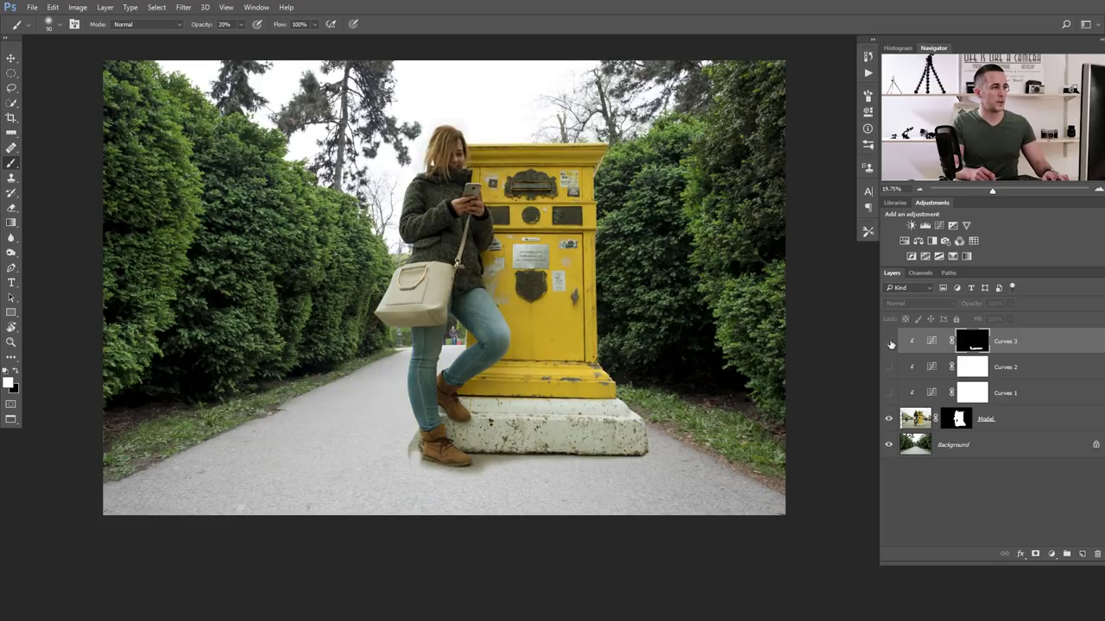
pyautogui.click(889, 393)
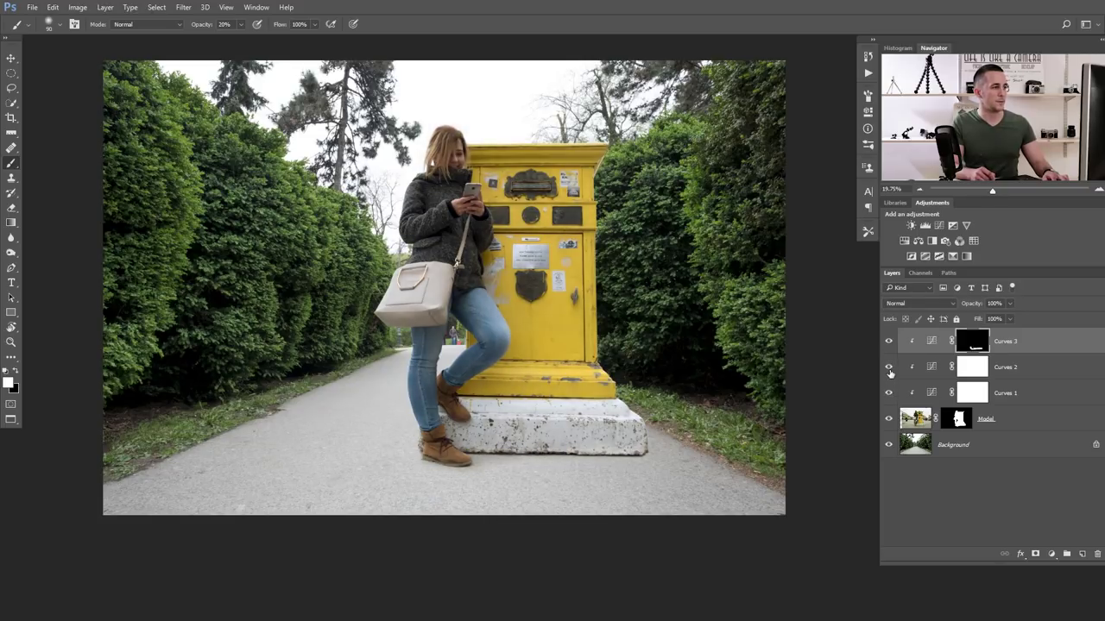
pyautogui.moveTo(888, 395); pyautogui.dragTo(891, 346)
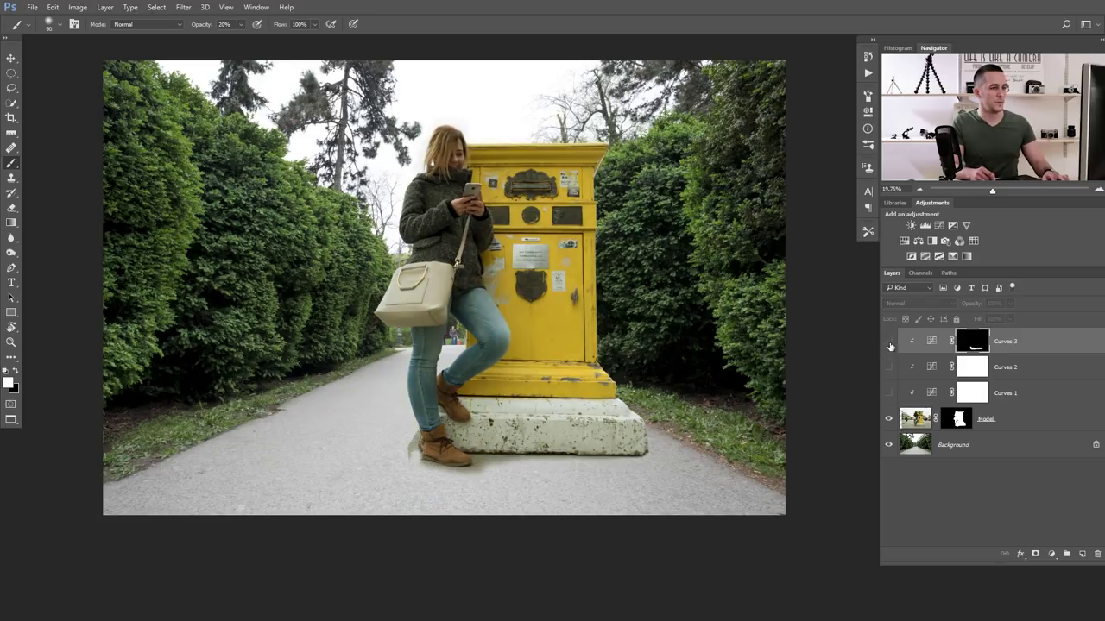
pyautogui.click(888, 393)
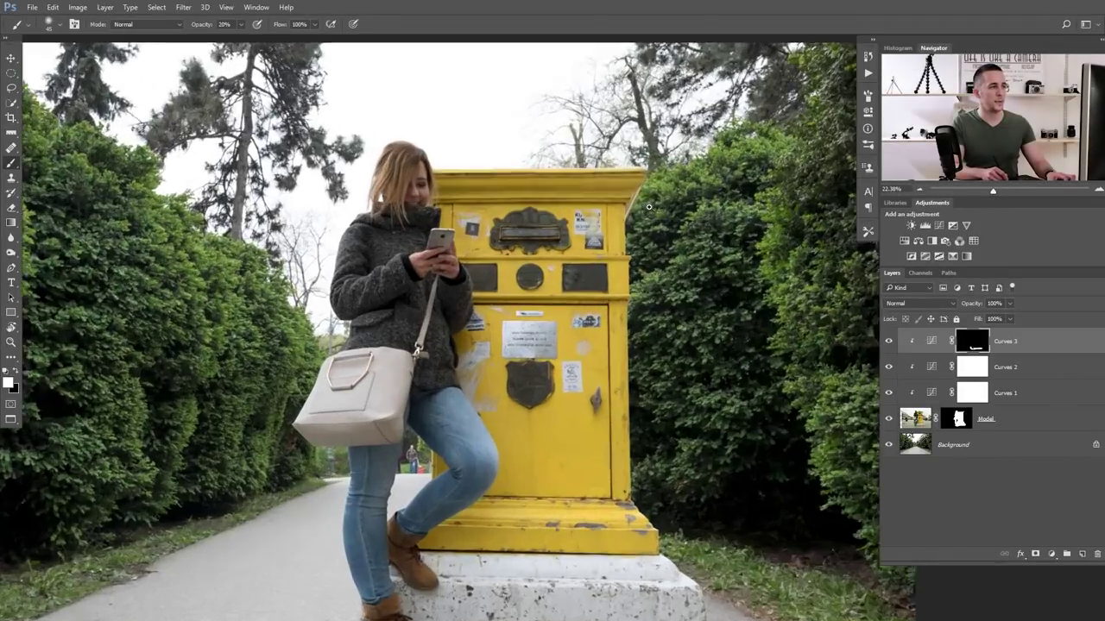
pyautogui.scroll(-2, 649, 207)
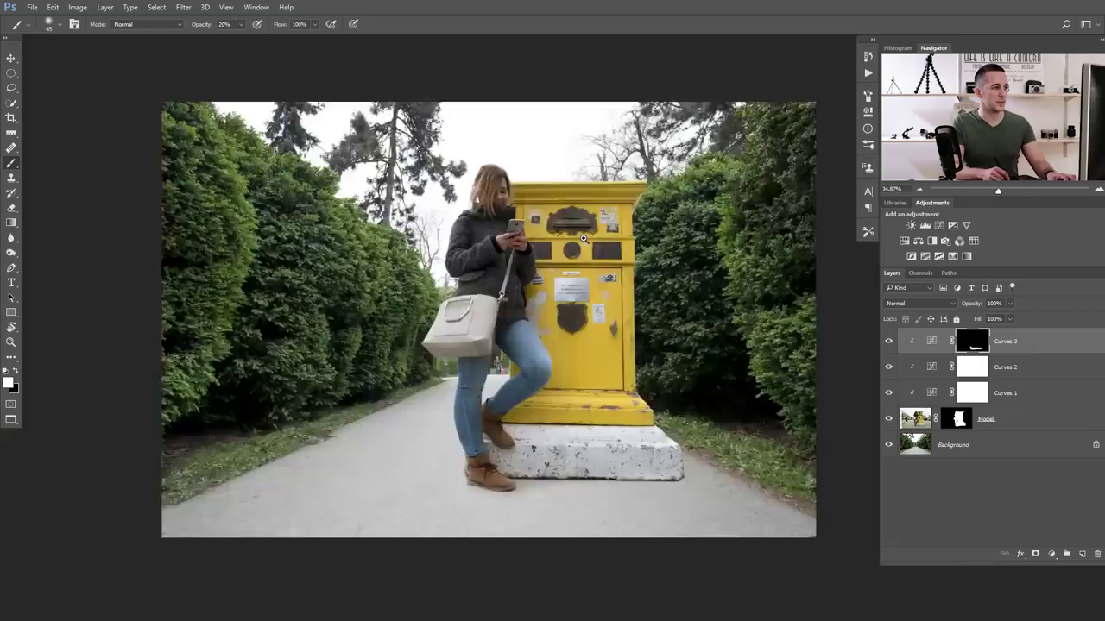
pyautogui.scroll(5, 604, 225)
pyautogui.scroll(2, 574, 247)
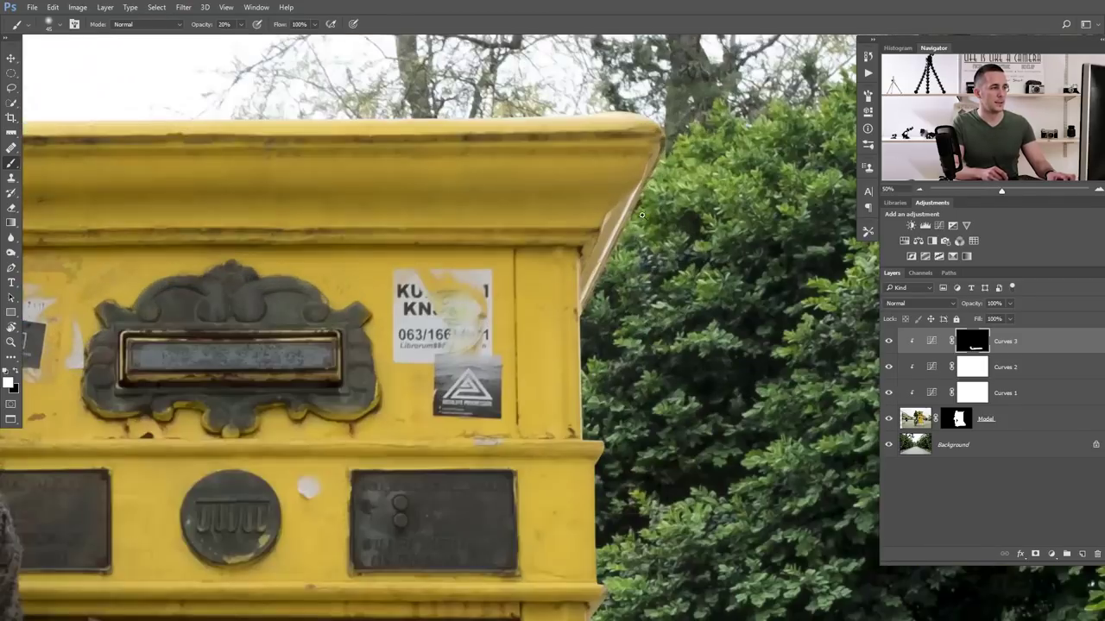
pyautogui.scroll(-2, 575, 245)
pyautogui.moveTo(575, 247); pyautogui.dragTo(546, 186)
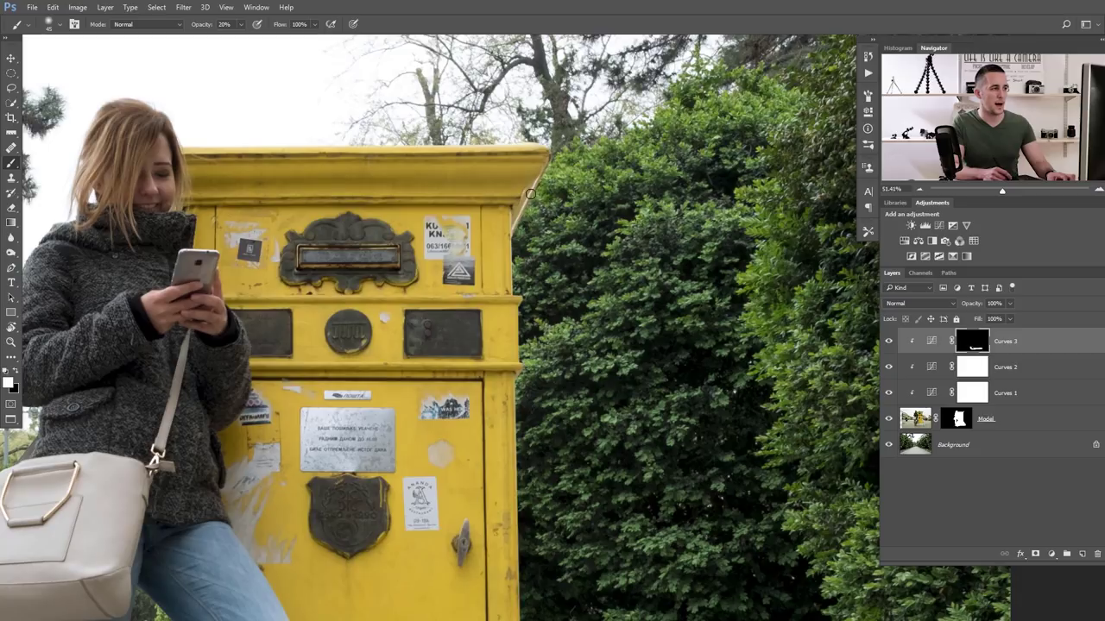
pyautogui.moveTo(701, 246); pyautogui.dragTo(592, 227)
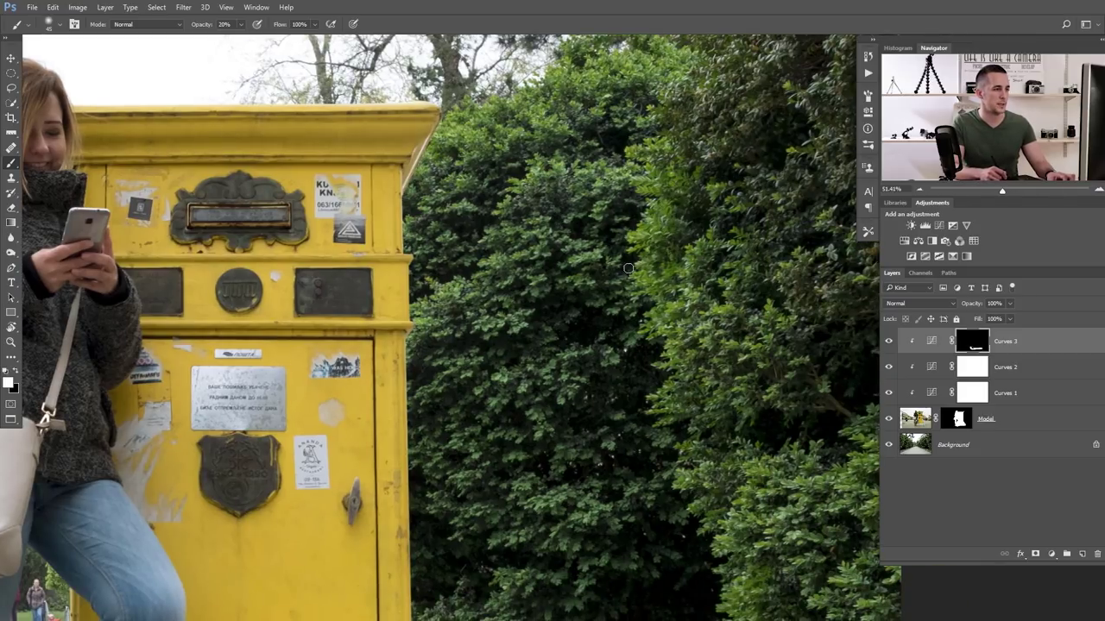
pyautogui.scroll(3, 417, 147)
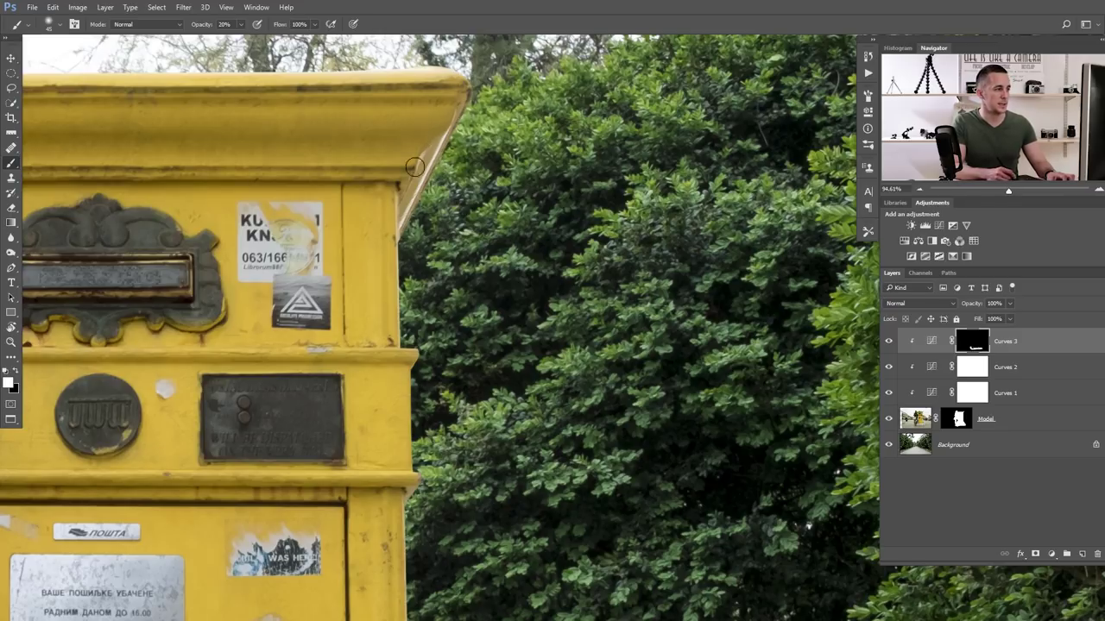
# Add an empty Layer 1 above Curves 3 and clip it to the layers below
pyautogui.click(1082, 553)
pyautogui.scroll(1, 418, 139)
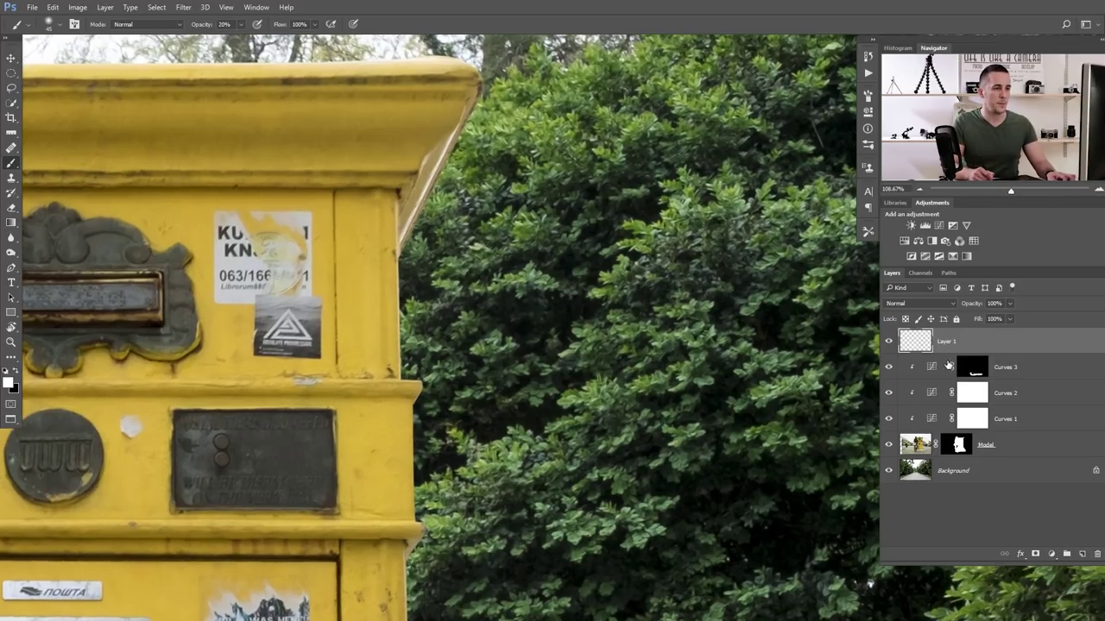
pyautogui.keyDown('alt'); pyautogui.click(936, 353); pyautogui.keyUp('alt')
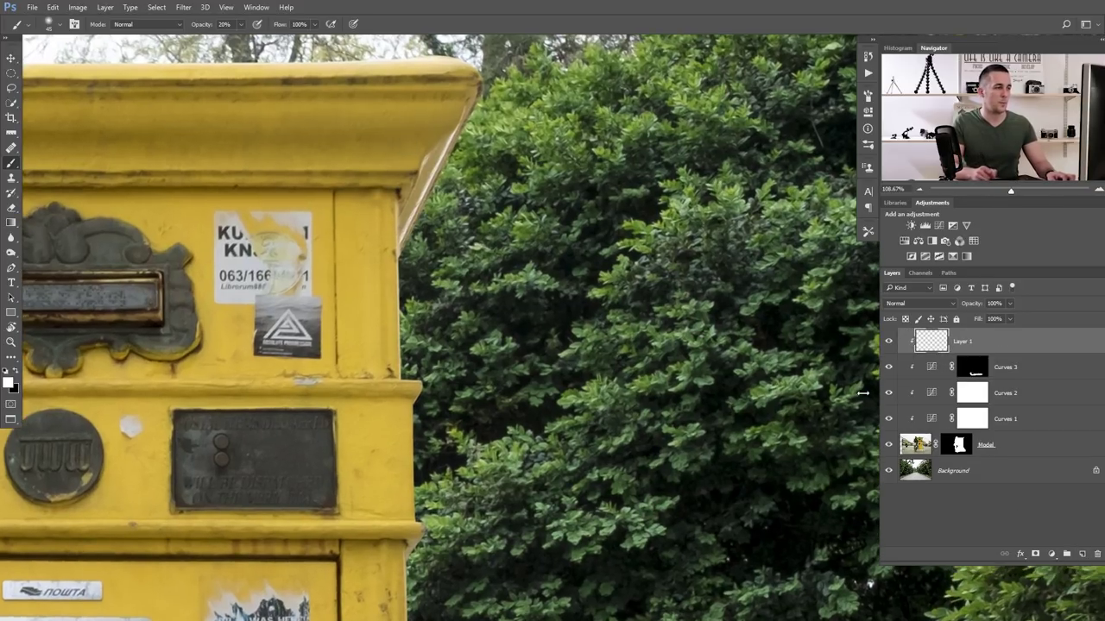
pyautogui.scroll(2, 406, 147)
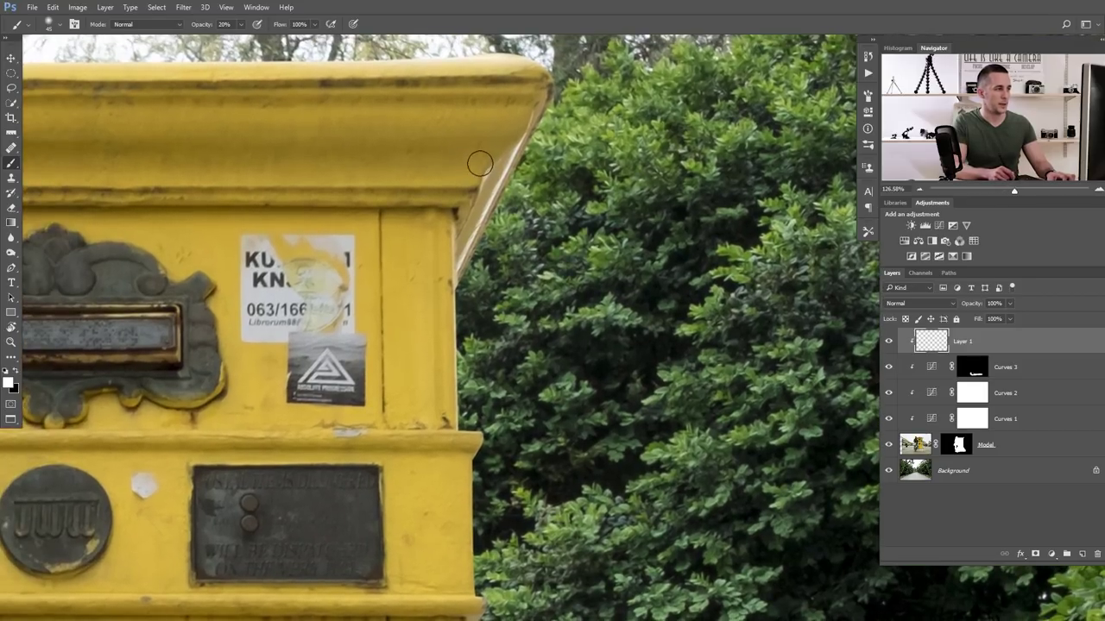
# Sample the mailbox's yellow as paint colour and fine-tune the brush size
pyautogui.keyDown('alt'); pyautogui.click(496, 124); pyautogui.keyUp('alt')
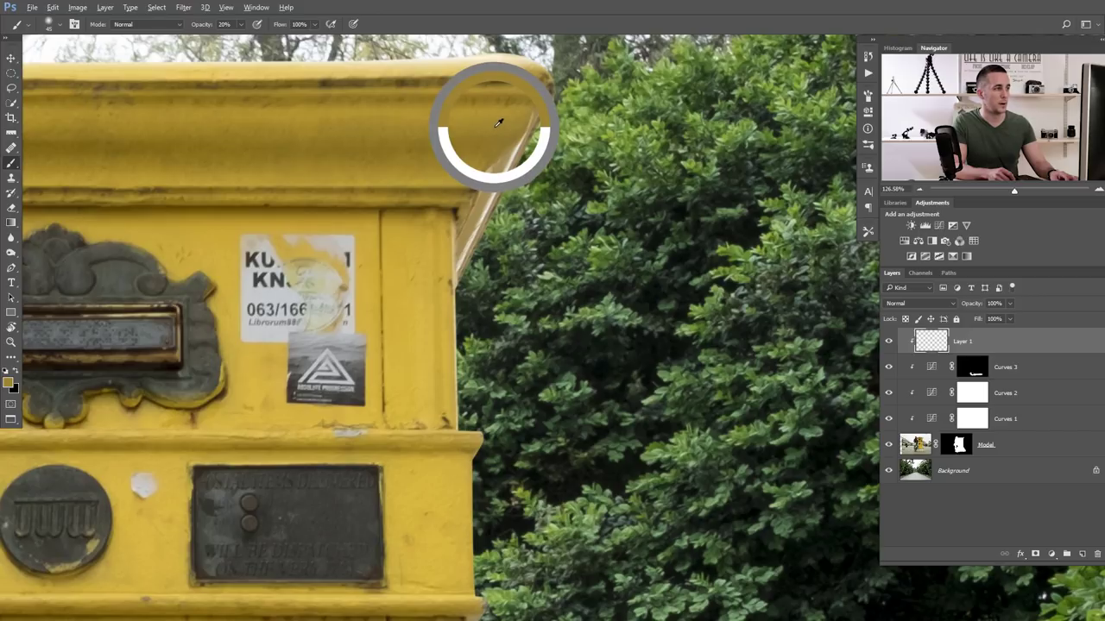
pyautogui.press('[')
pyautogui.press('[')
pyautogui.press('[')
pyautogui.press('[')
pyautogui.press('[')
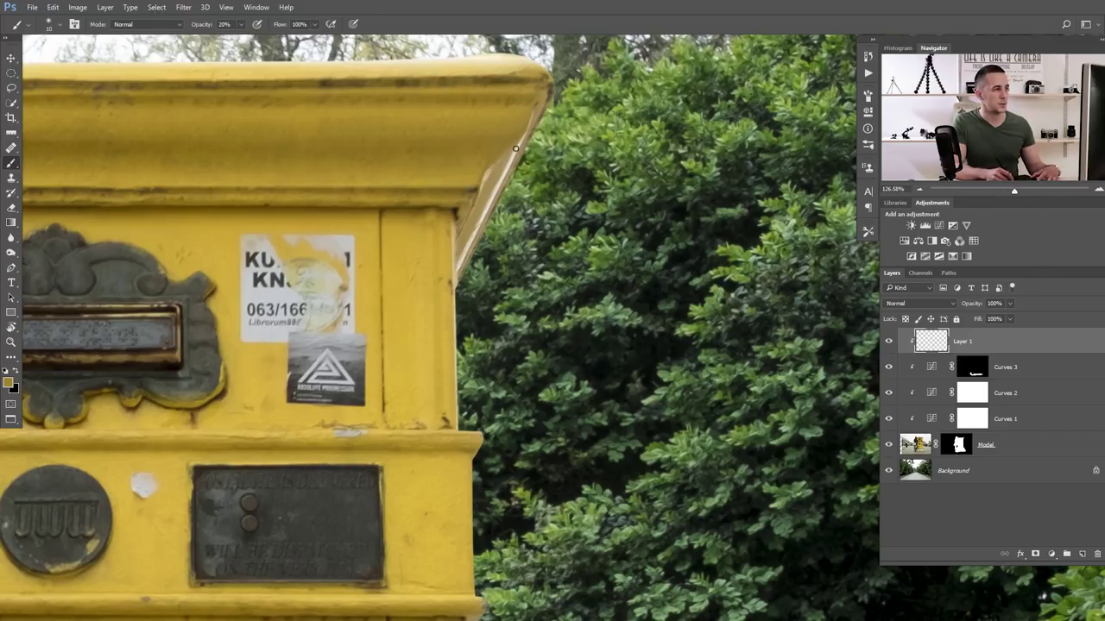
pyautogui.press(']')
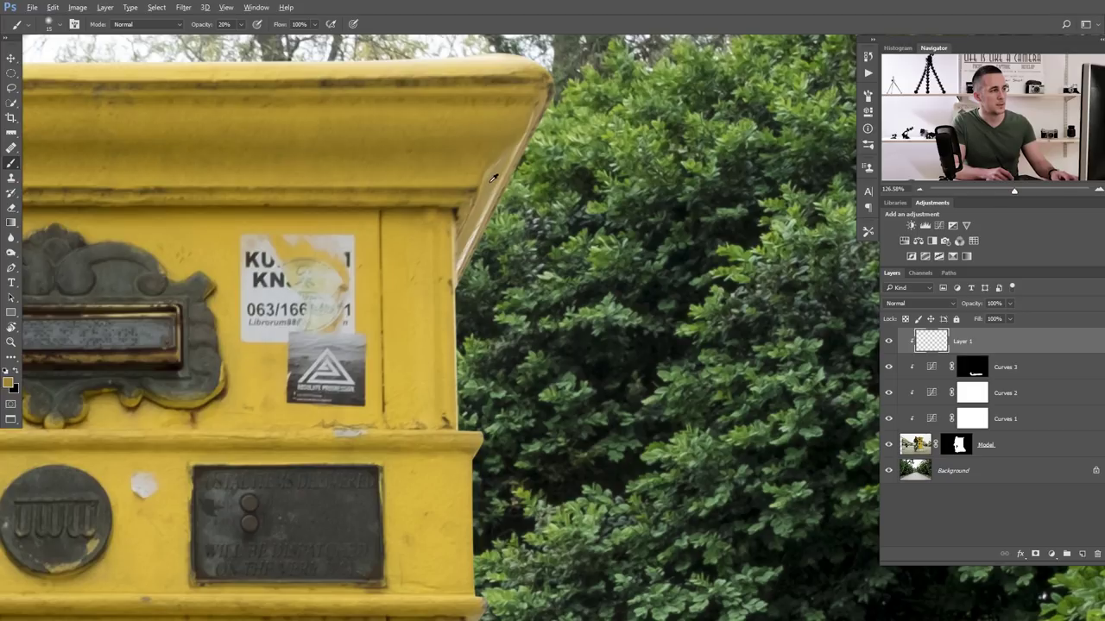
pyautogui.press('[')
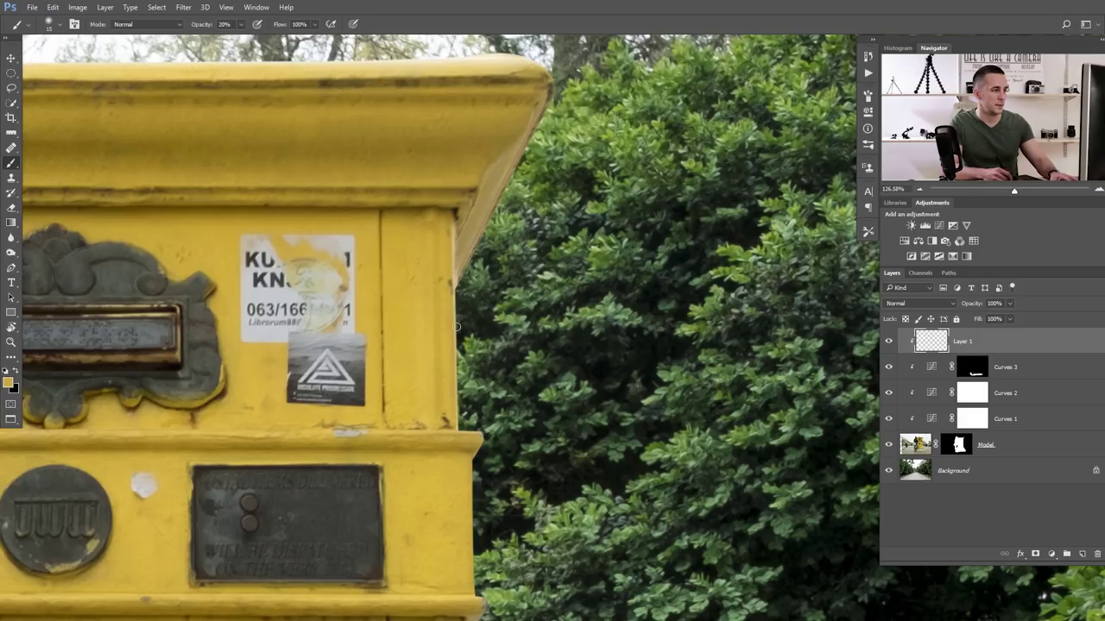
pyautogui.scroll(-5, 443, 286)
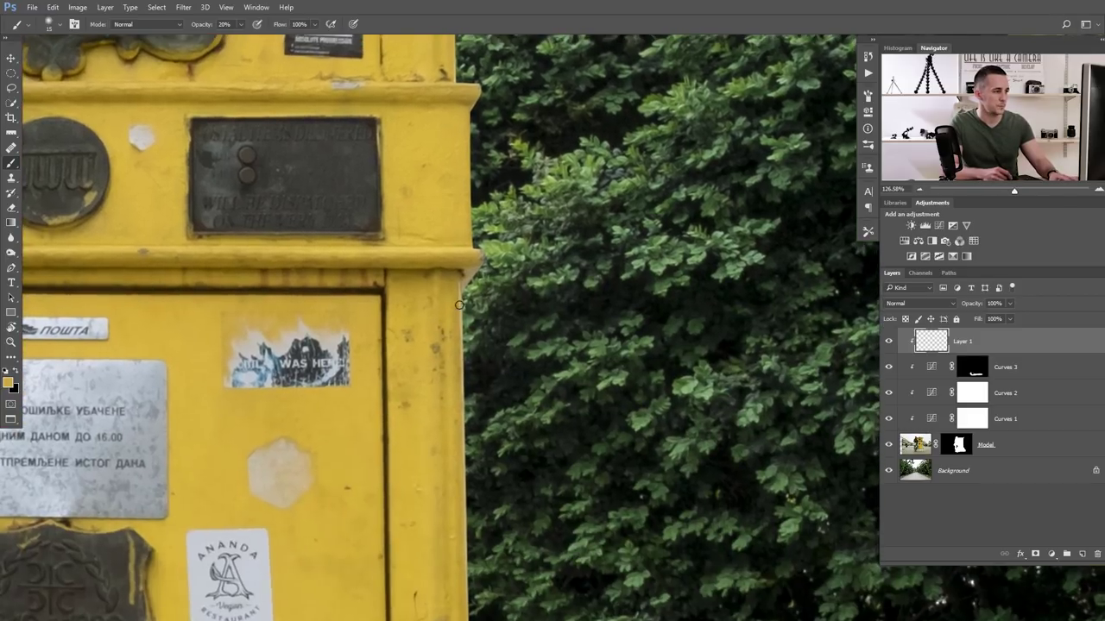
pyautogui.scroll(-10, 471, 589)
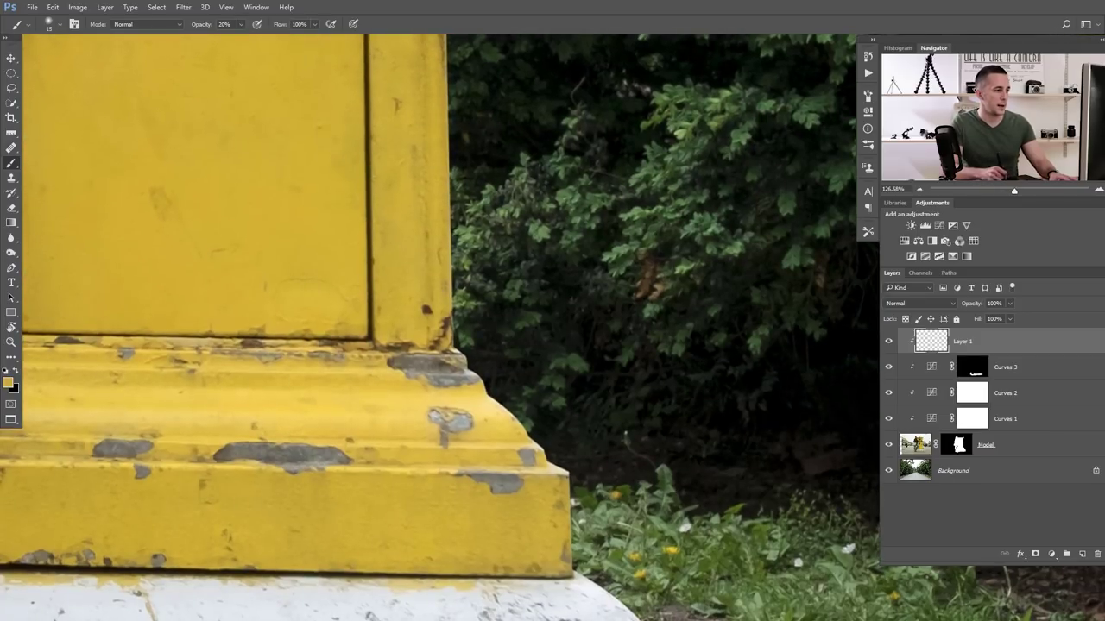
pyautogui.scroll(-3, 569, 401)
pyautogui.scroll(6, 570, 397)
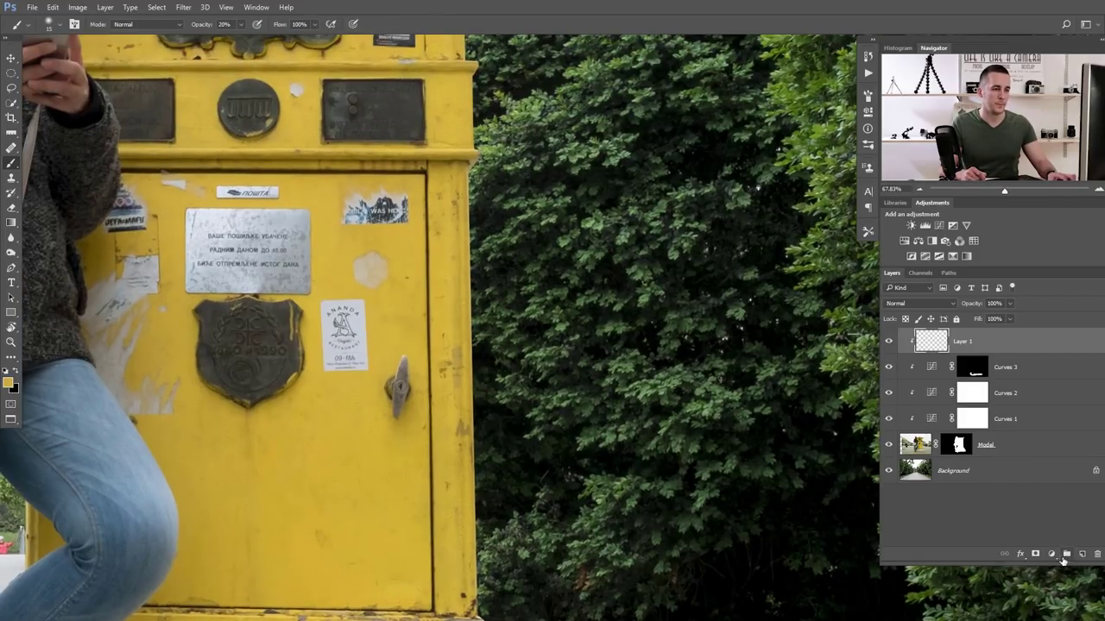
# Add a Curves 4 layer and bend its Green channel curve upward
pyautogui.click(1051, 555)
pyautogui.click(1029, 380)
pyautogui.moveTo(483, 270); pyautogui.dragTo(518, 465)
pyautogui.moveTo(706, 317); pyautogui.dragTo(731, 388)
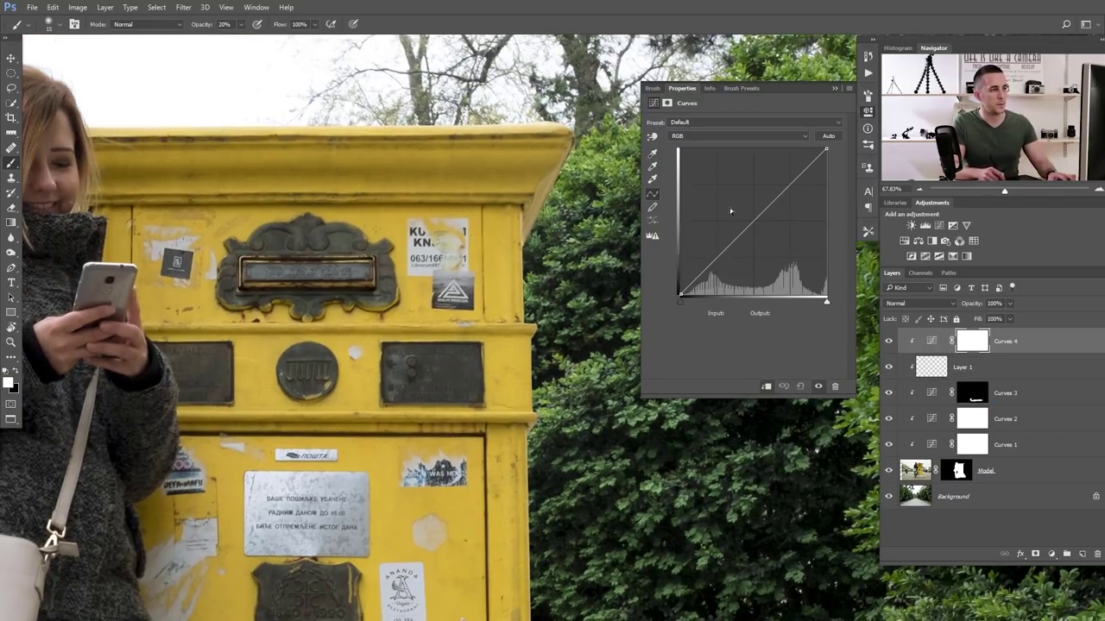
pyautogui.click(760, 138)
pyautogui.click(751, 155)
pyautogui.moveTo(751, 222); pyautogui.dragTo(747, 216)
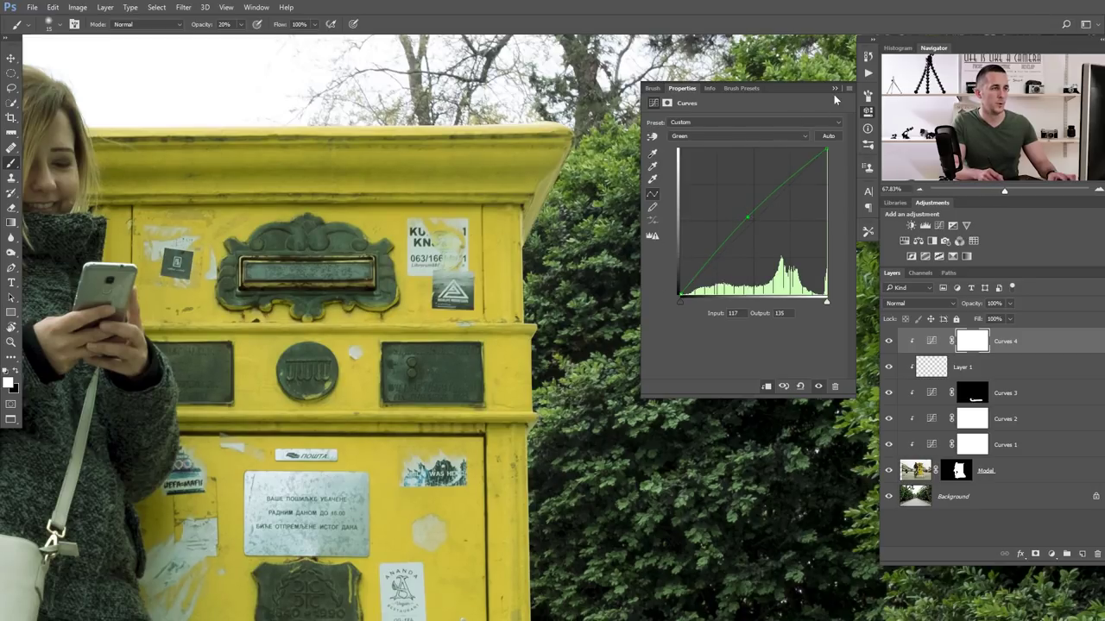
pyautogui.click(834, 90)
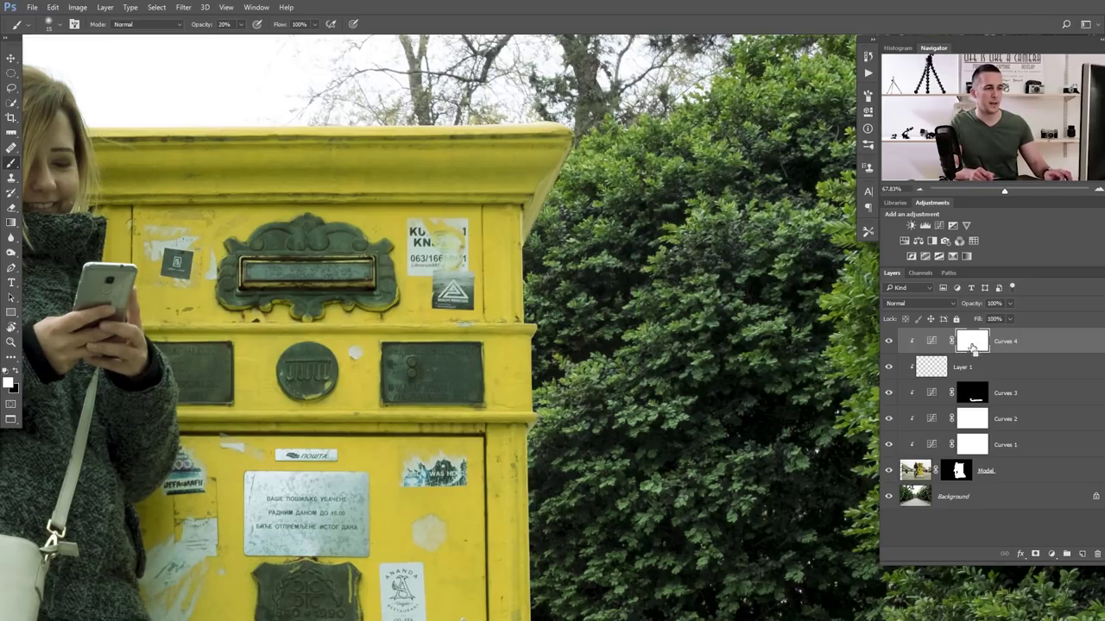
# Invert the Curves 4 mask to black and enlarge the brush to 100 for the mailbox edge
pyautogui.hotkey('ctrl', 'i')
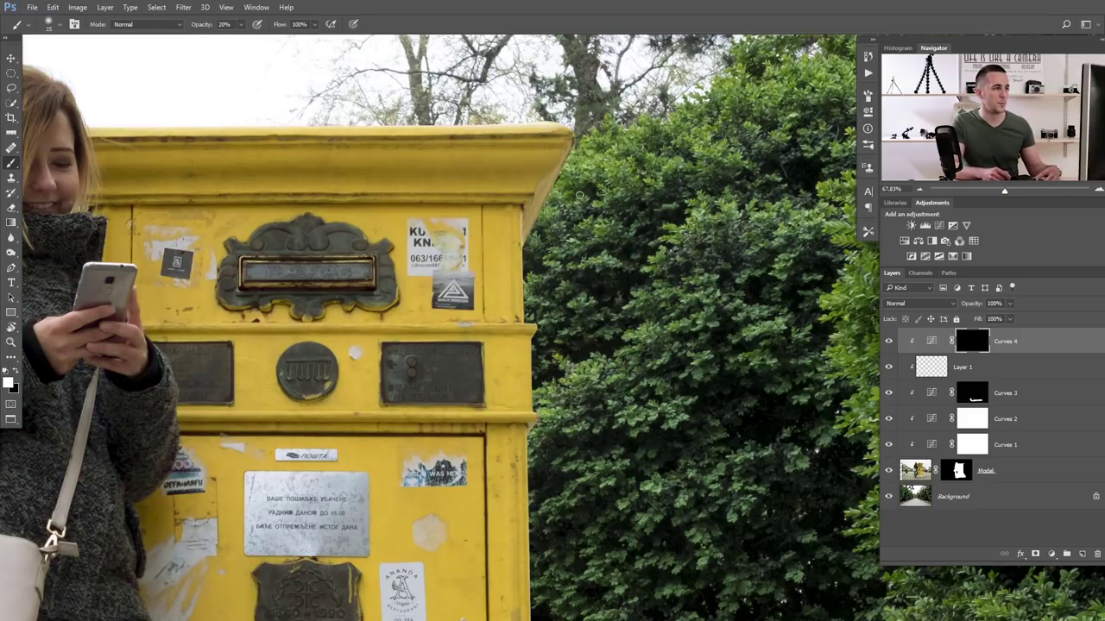
pyautogui.press(']')
pyautogui.press(']')
pyautogui.press(']')
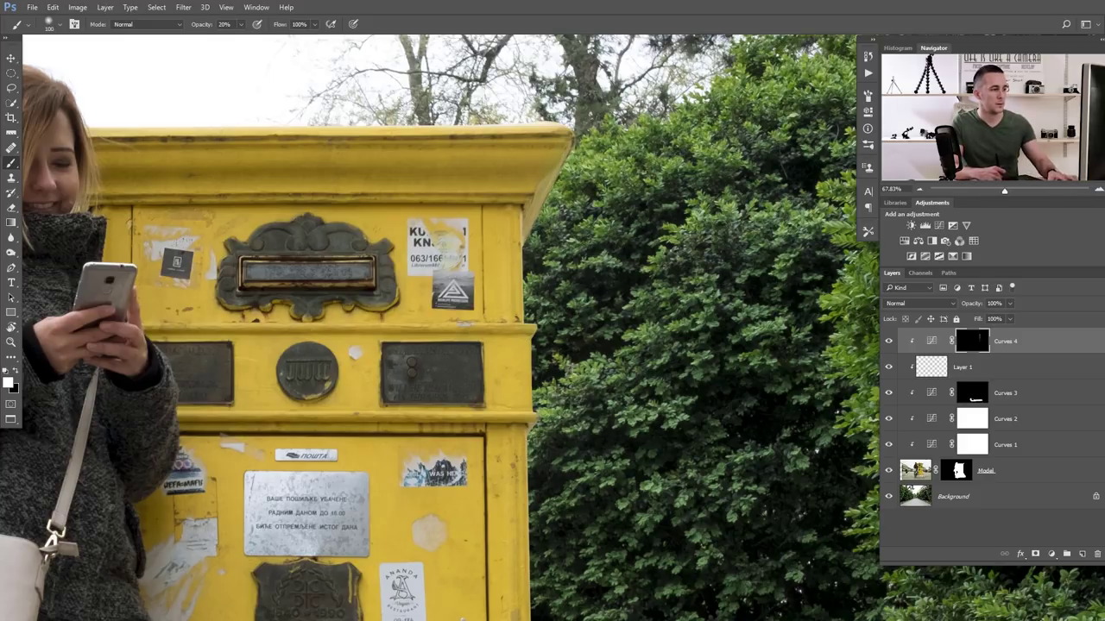
pyautogui.scroll(-5, 553, 609)
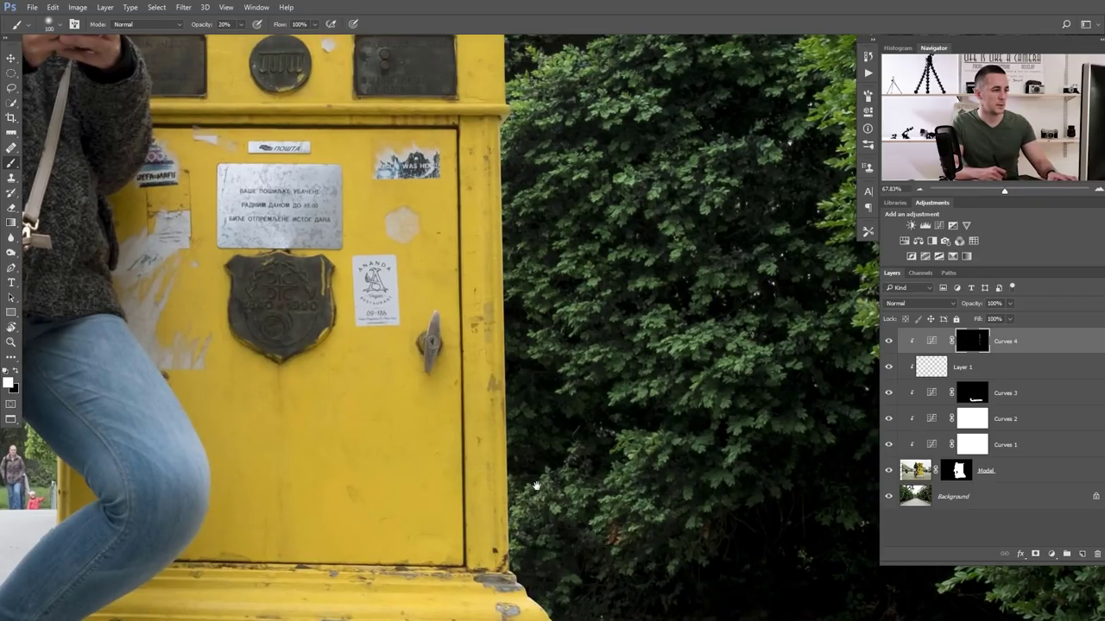
pyautogui.scroll(10, 542, 412)
pyautogui.scroll(-1, 573, 406)
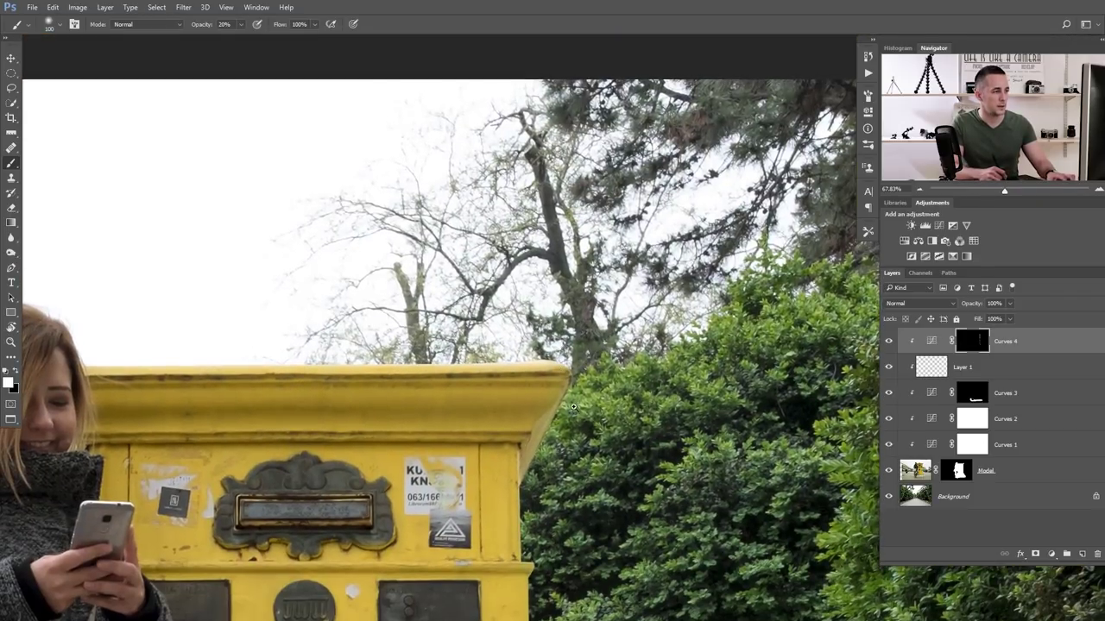
pyautogui.scroll(2, 573, 406)
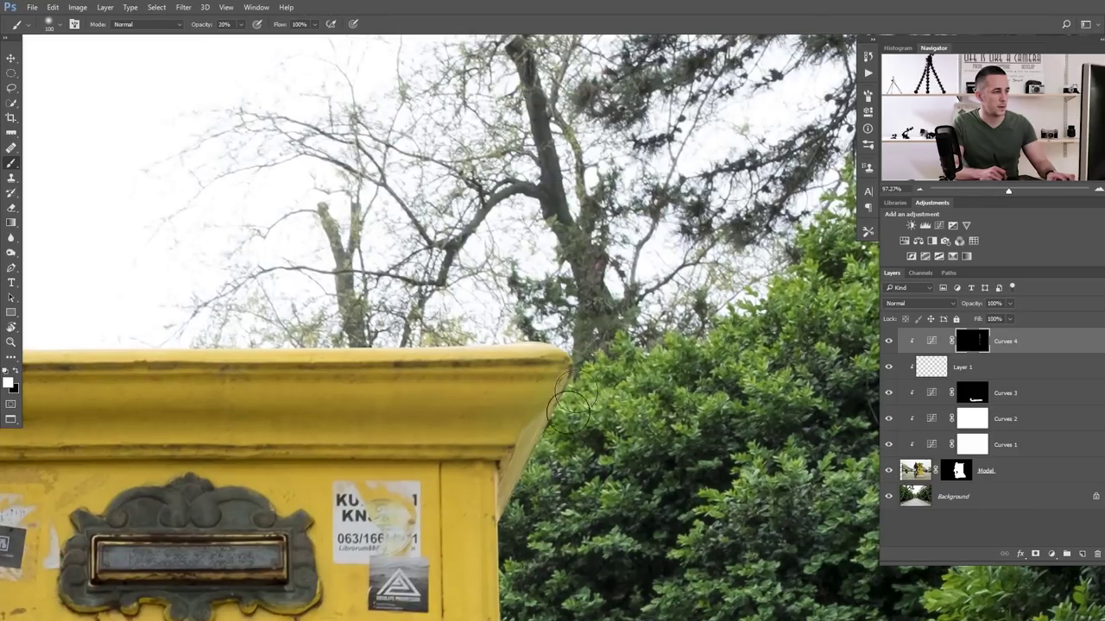
pyautogui.scroll(-5, 571, 405)
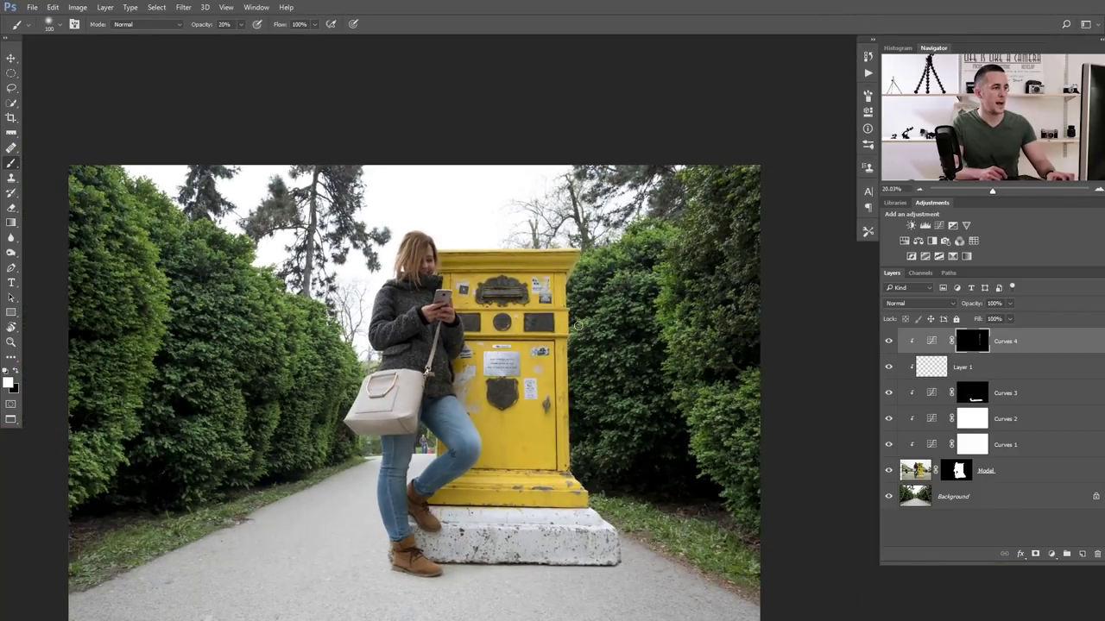
pyautogui.click(1036, 554)
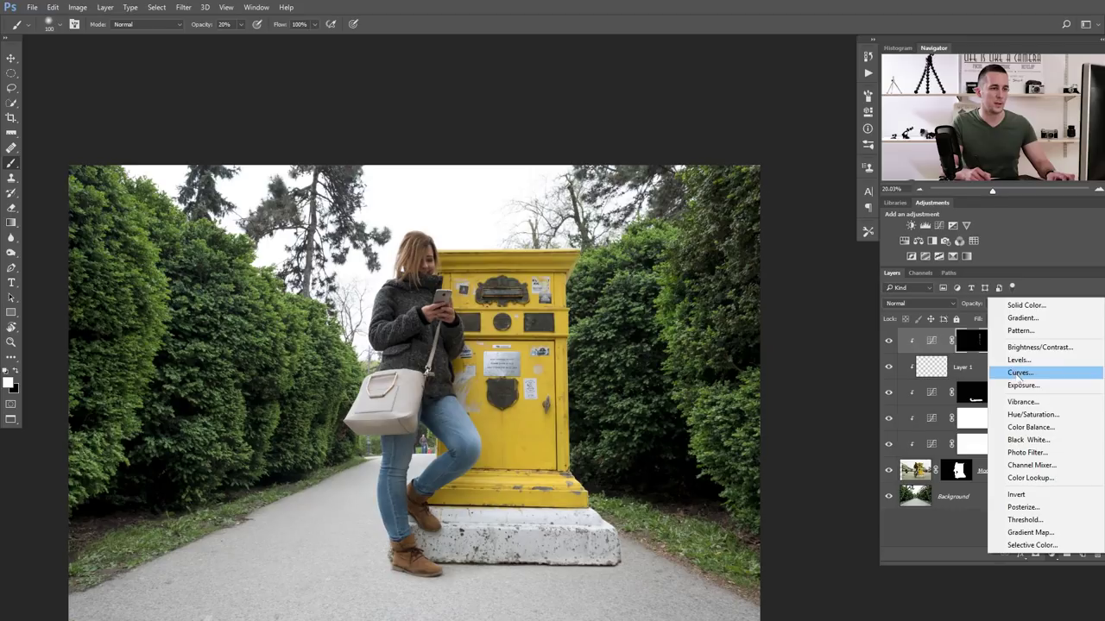
pyautogui.click(1019, 374)
pyautogui.click(765, 386)
pyautogui.moveTo(751, 226)
pyautogui.mouseDown()
pyautogui.moveTo(758, 254)
pyautogui.moveTo(758, 233)
pyautogui.mouseUp()
pyautogui.click(962, 344)
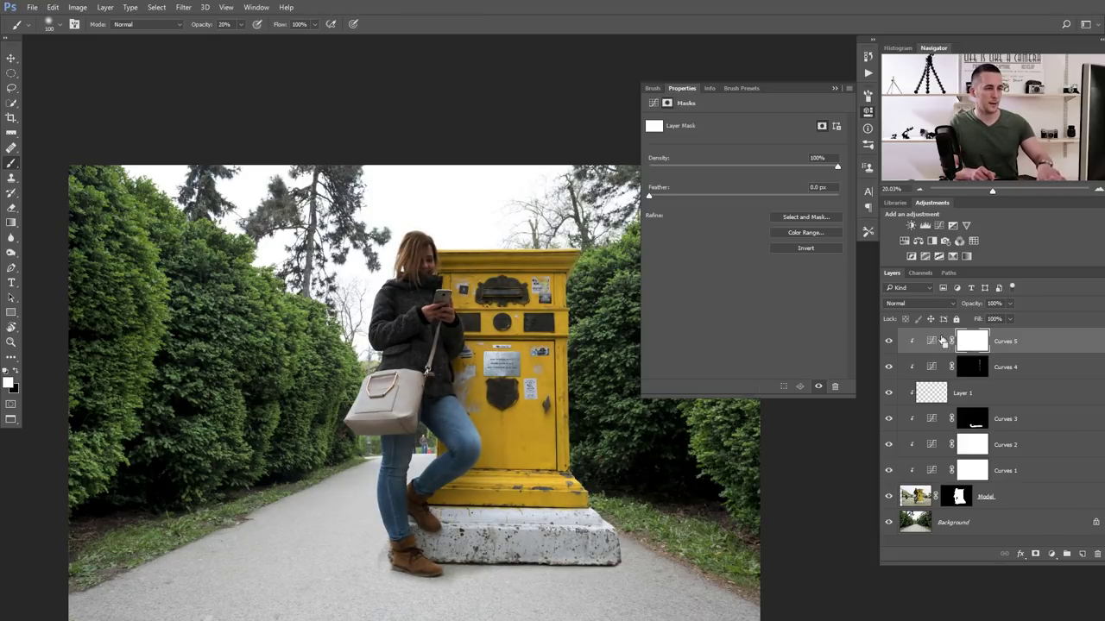
pyautogui.hotkey('ctrl', 'i')
pyautogui.click(835, 89)
pyautogui.scroll(3, 583, 315)
pyautogui.moveTo(543, 261)
pyautogui.mouseDown()
pyautogui.moveTo(571, 150)
pyautogui.moveTo(553, 339)
pyautogui.moveTo(555, 320)
pyautogui.moveTo(562, 512)
pyautogui.moveTo(552, 354)
pyautogui.moveTo(570, 605)
pyautogui.mouseUp()
pyautogui.press(']')
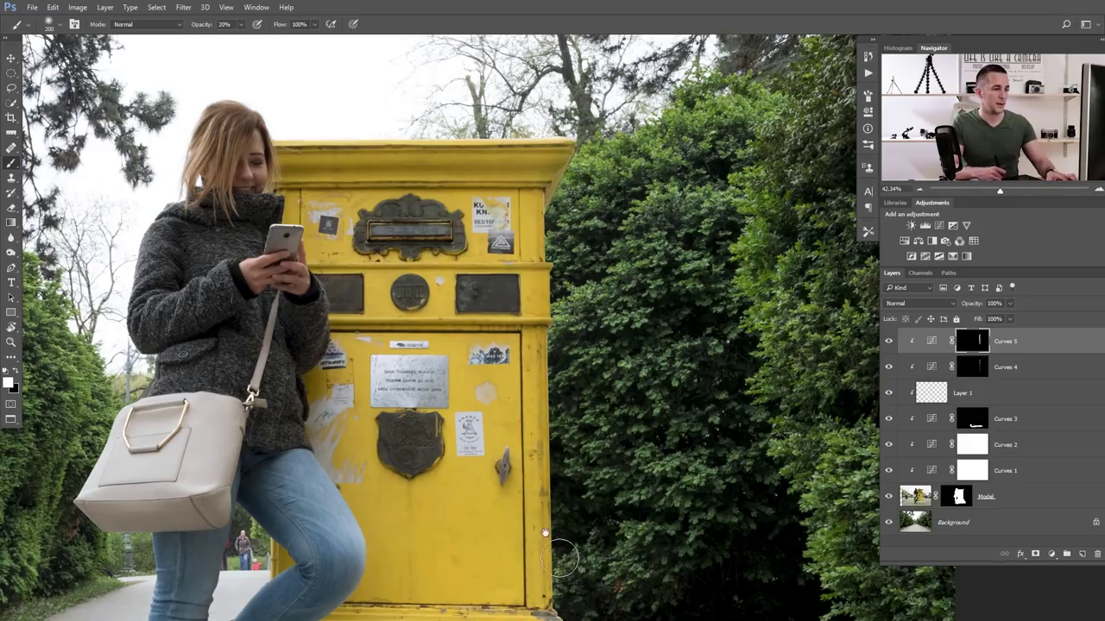
pyautogui.moveTo(545, 533); pyautogui.dragTo(507, 398)
pyautogui.keyDown('shift'); pyautogui.click(956, 496); pyautogui.keyUp('shift')
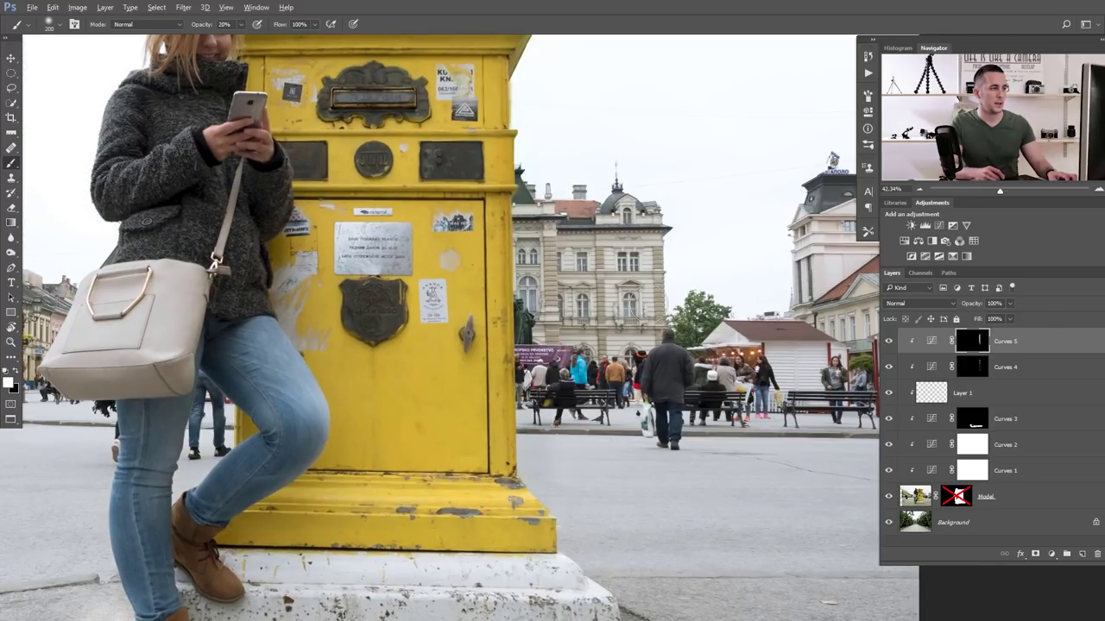
pyautogui.keyDown('shift'); pyautogui.click(956, 496); pyautogui.keyUp('shift')
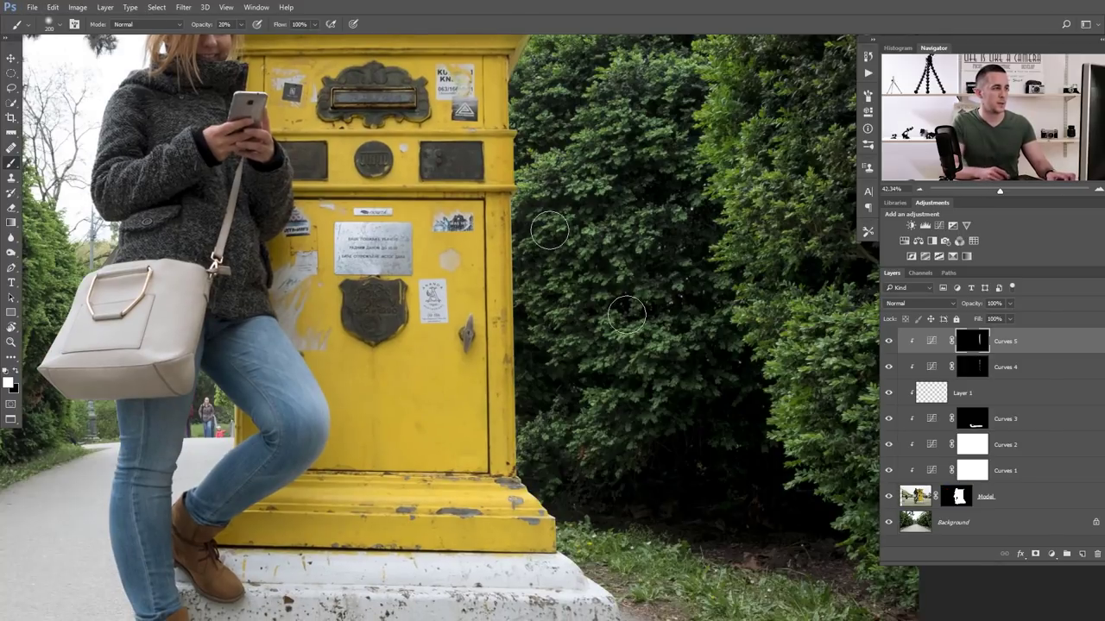
pyautogui.scroll(3, 550, 231)
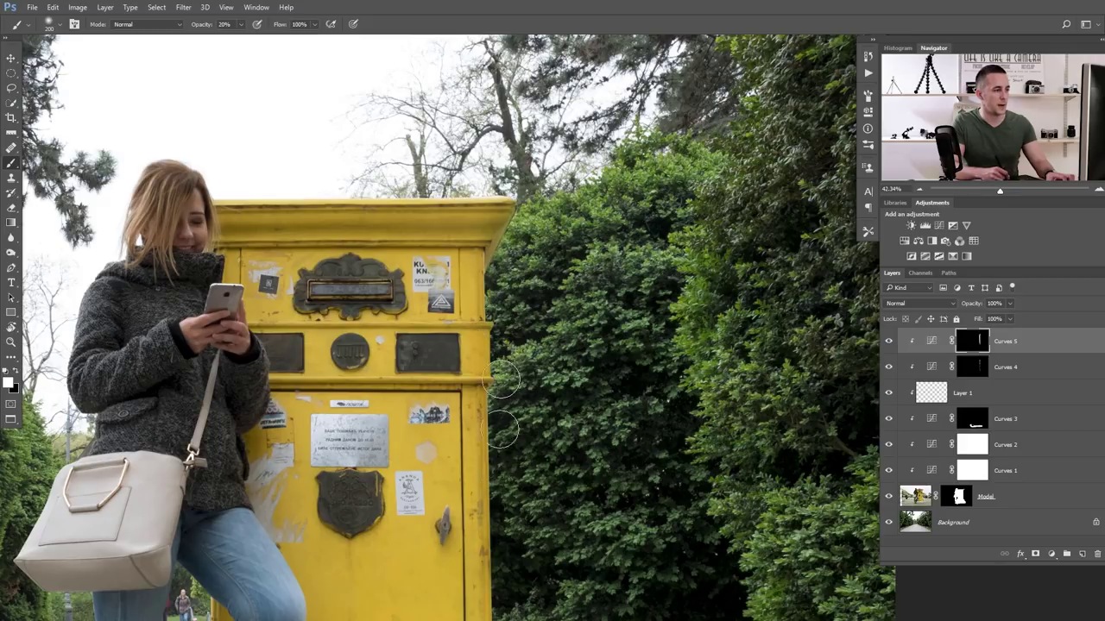
pyautogui.scroll(-3, 497, 569)
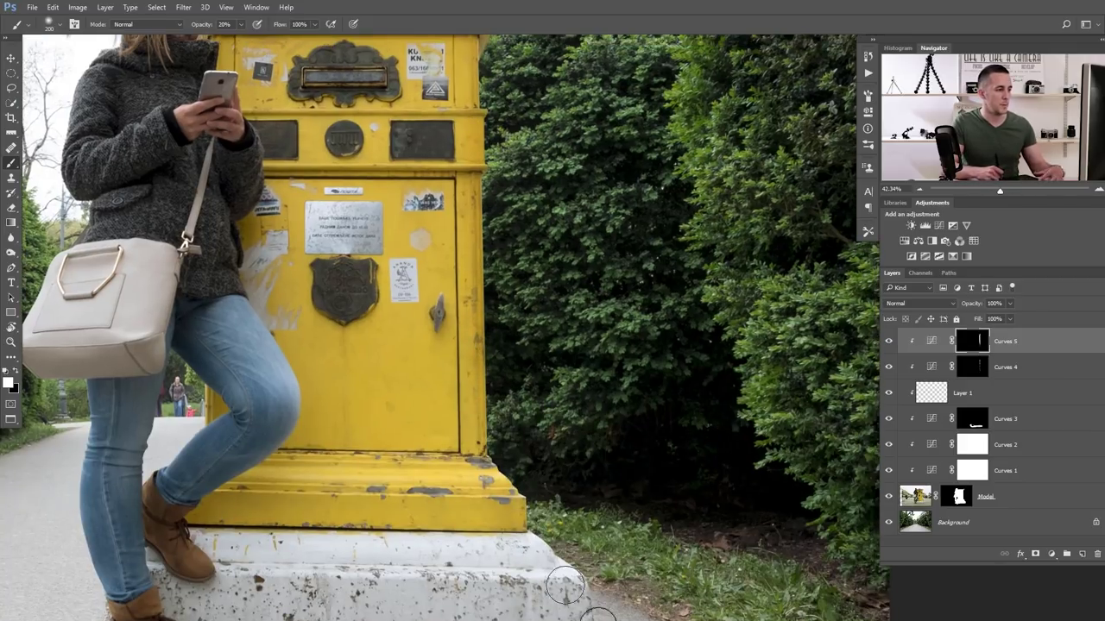
pyautogui.press(']')
pyautogui.moveTo(466, 378); pyautogui.dragTo(467, 504)
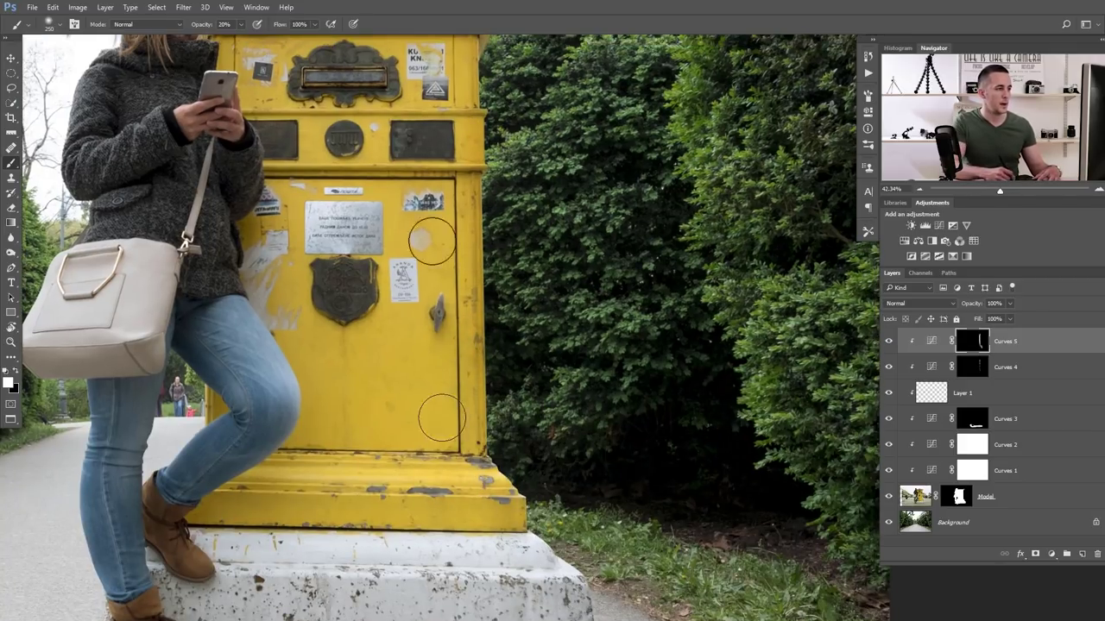
pyautogui.press(']')
pyautogui.press(']')
pyautogui.scroll(3, 466, 216)
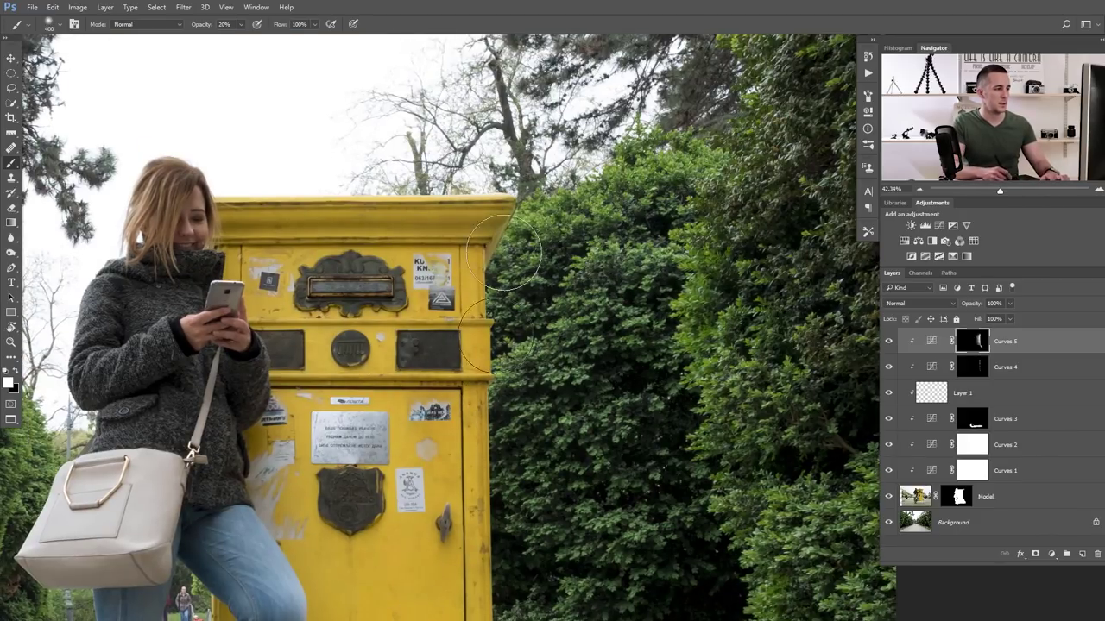
pyautogui.scroll(-4, 505, 579)
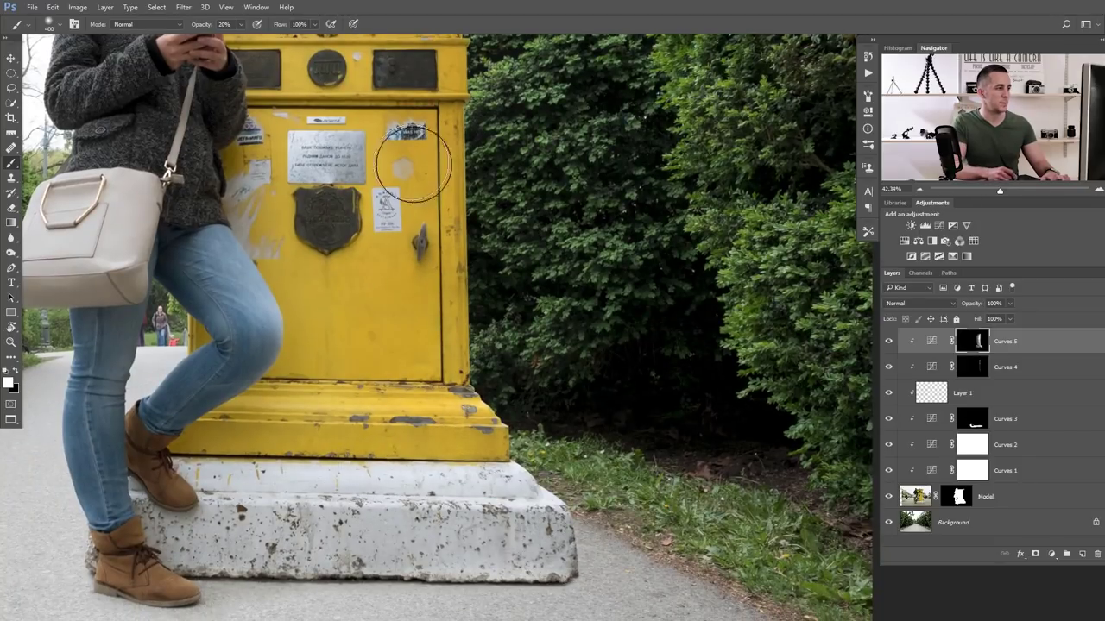
pyautogui.scroll(-4, 413, 168)
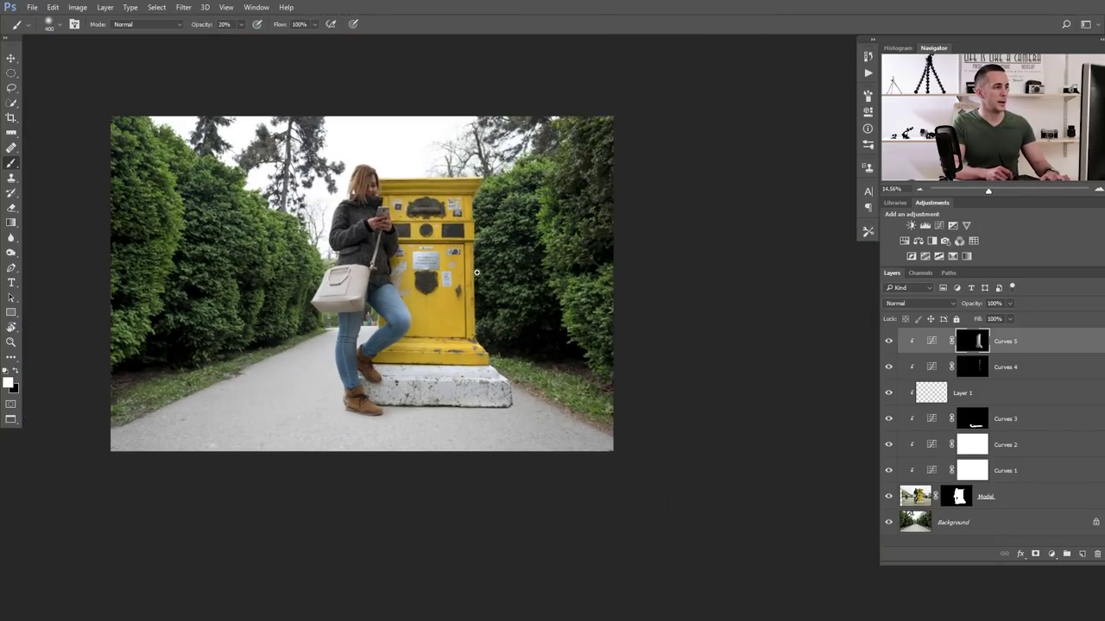
pyautogui.moveTo(477, 273); pyautogui.dragTo(505, 304)
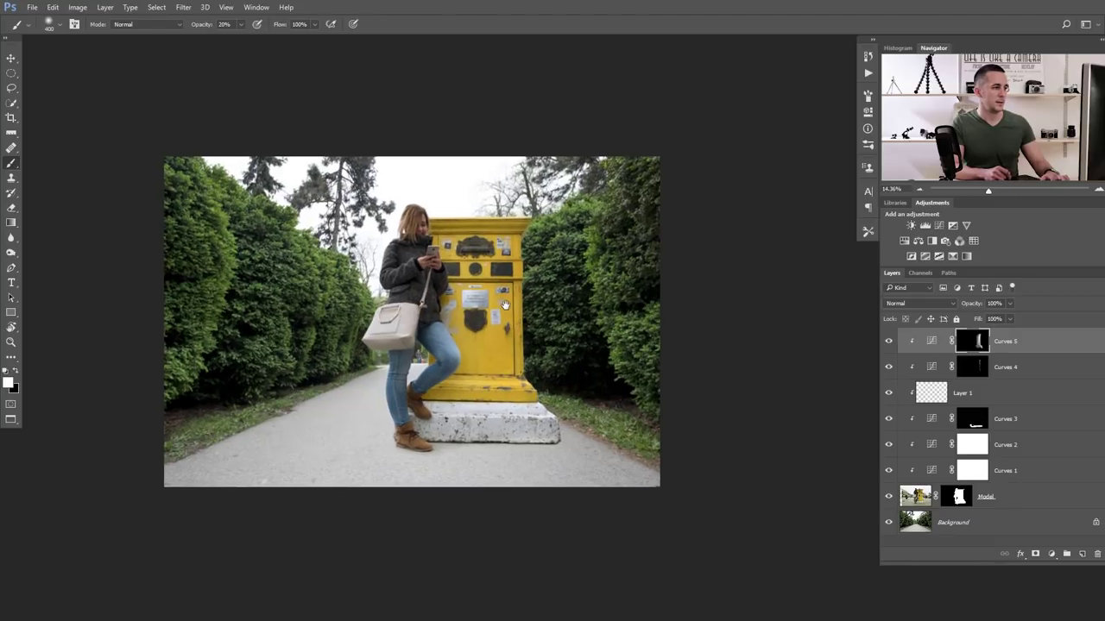
pyautogui.scroll(2, 505, 305)
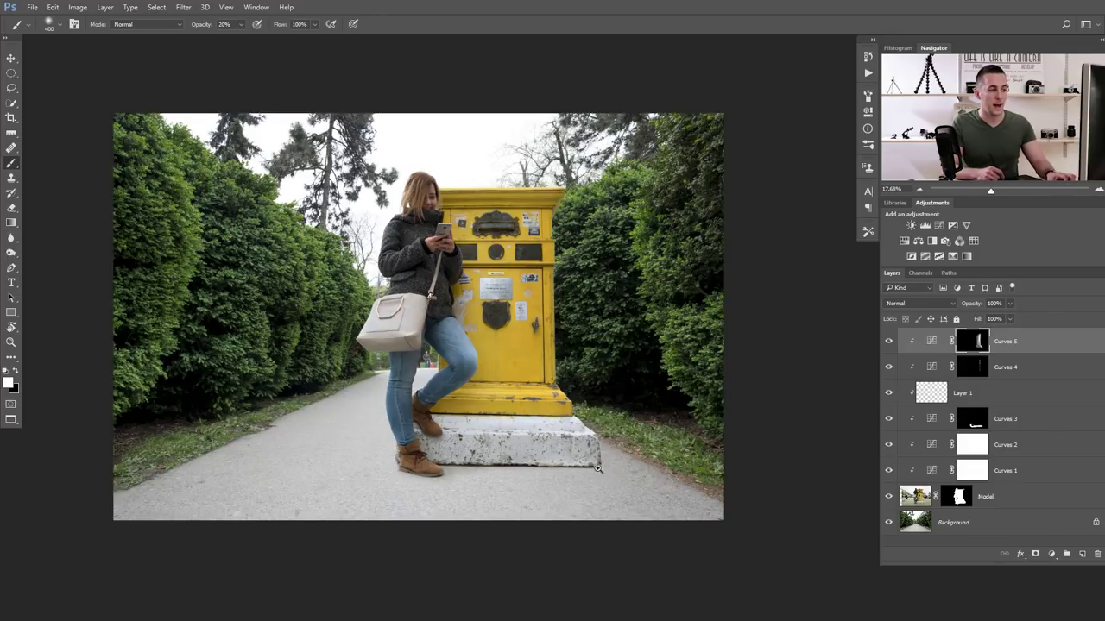
pyautogui.scroll(2, 598, 468)
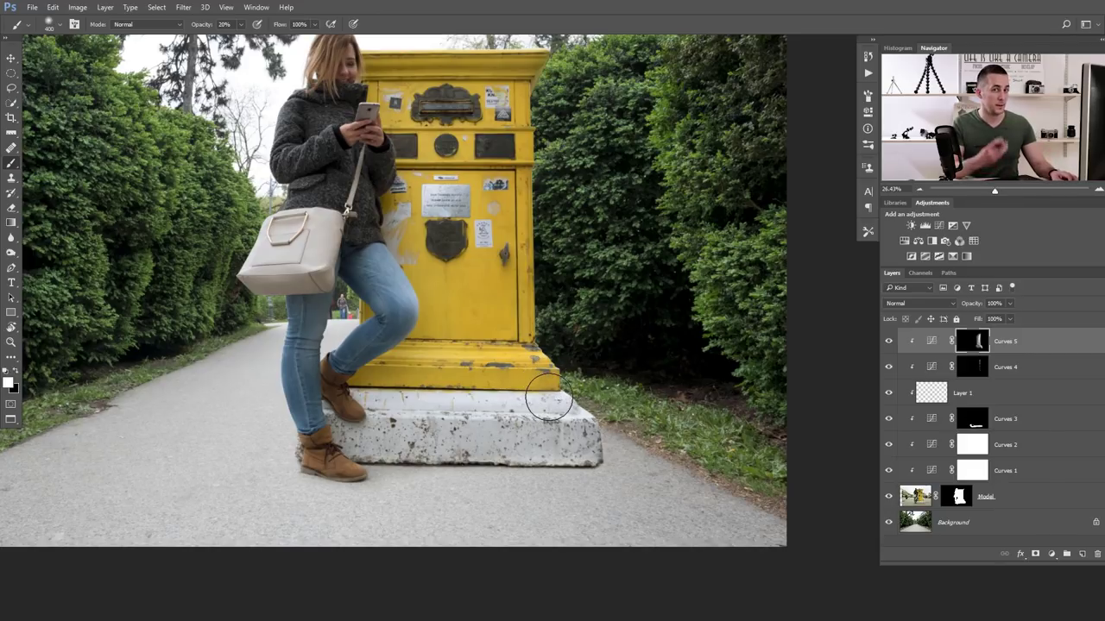
# Drag the cracked wall texture into the composite as Layer 2 positioned over the postbox
pyautogui.hotkey('ctrl', 'Tab')
pyautogui.hotkey('ctrl', 'Tab')
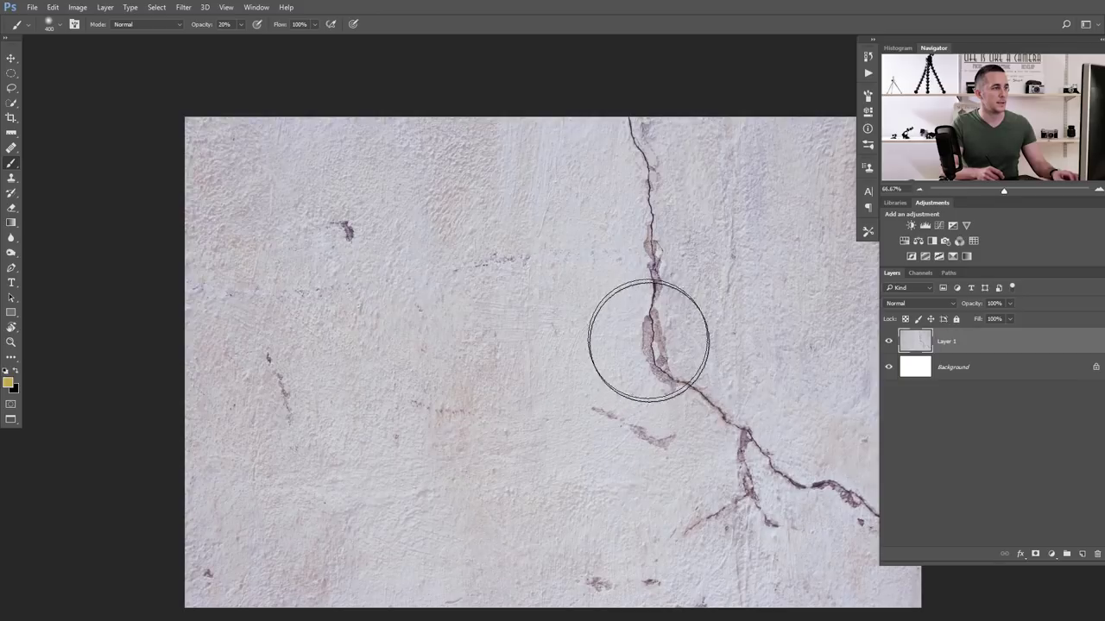
pyautogui.press('v')
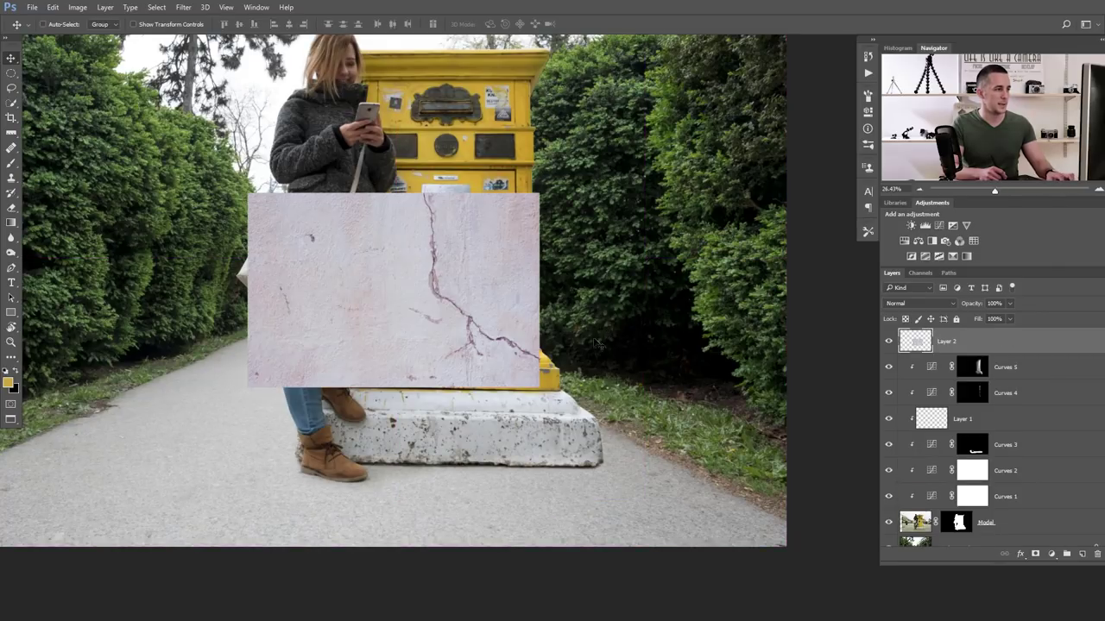
pyautogui.moveTo(446, 319); pyautogui.dragTo(526, 349)
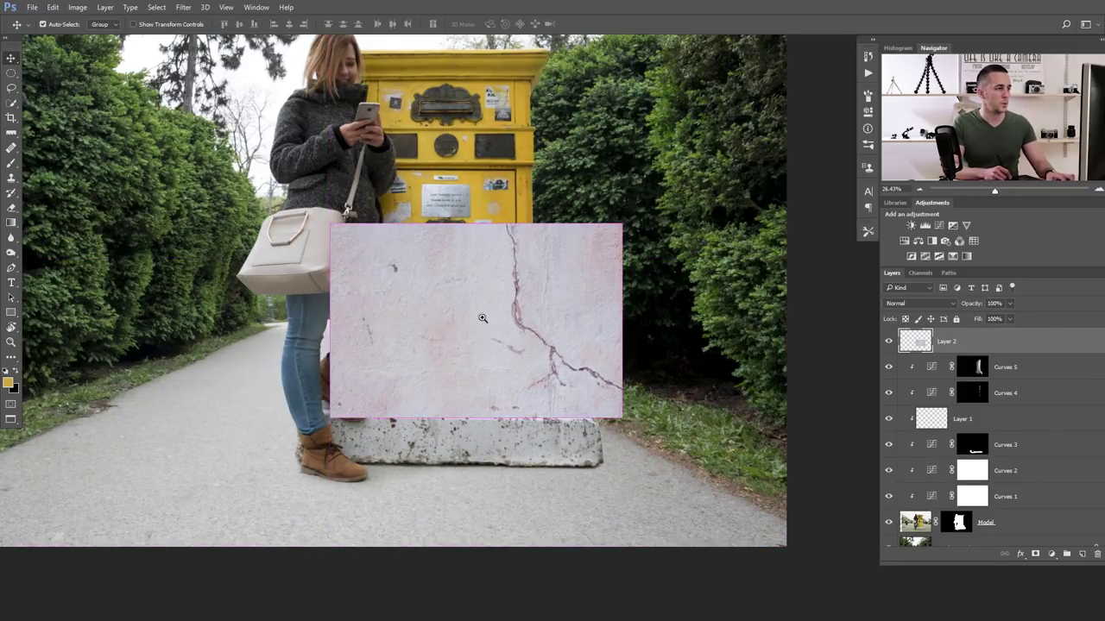
pyautogui.moveTo(452, 303); pyautogui.dragTo(498, 328)
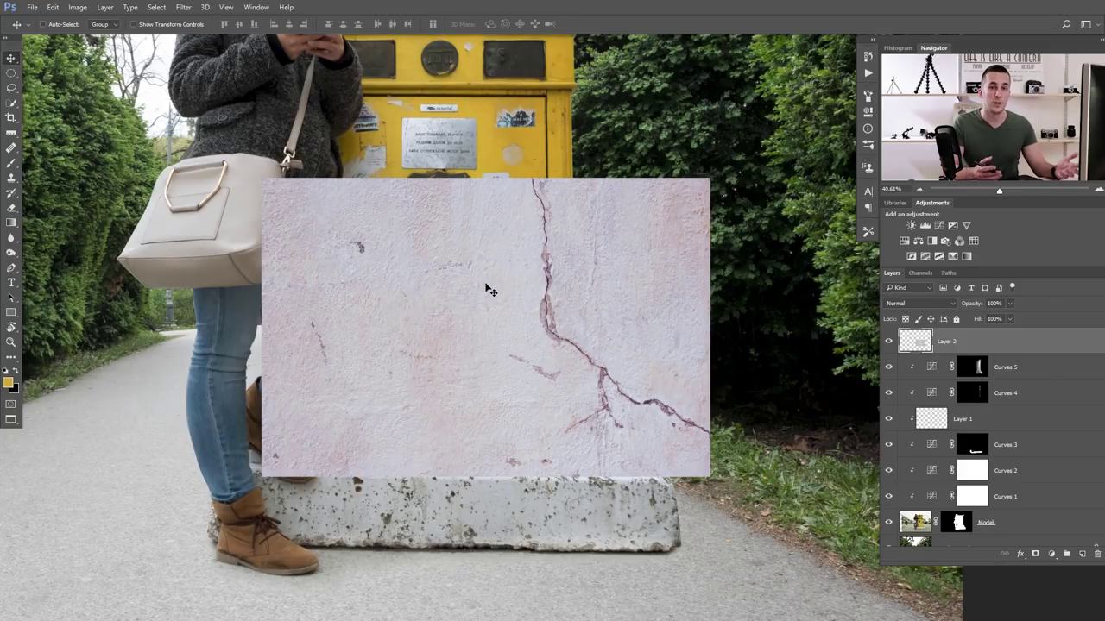
# Desaturate the crack texture and add a Levels adjustment clipped to Layer 2
pyautogui.press('ctrl')
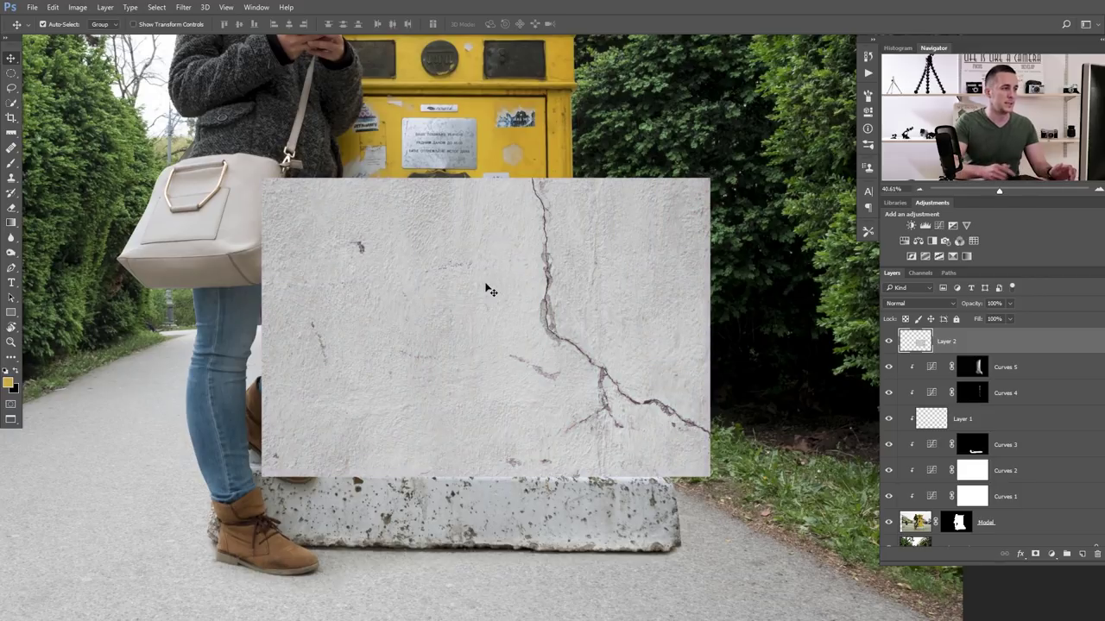
pyautogui.click(1049, 554)
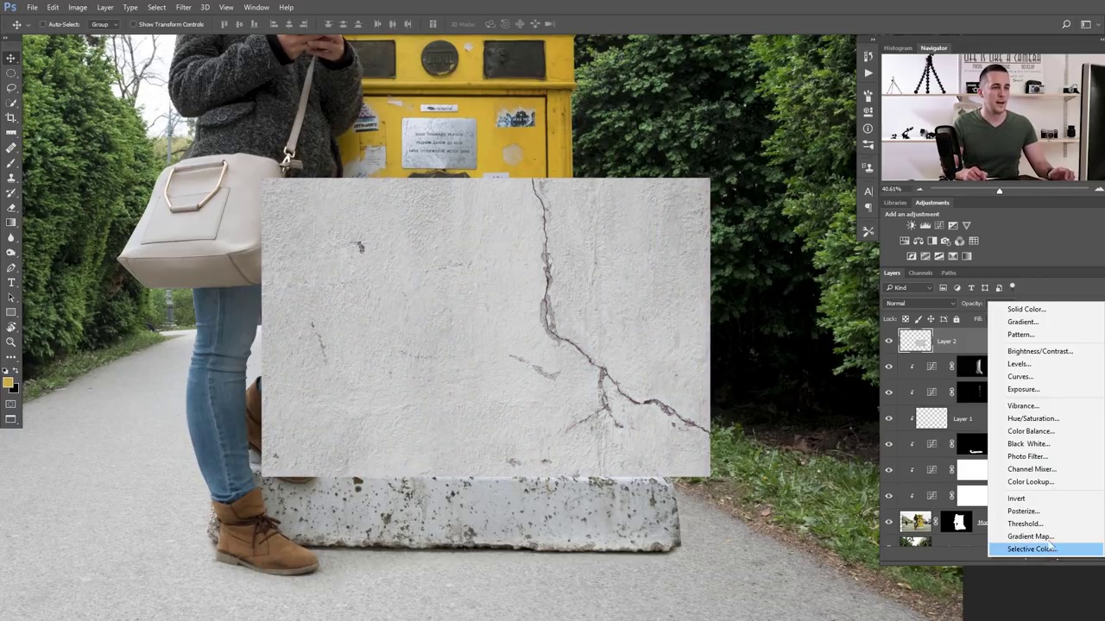
pyautogui.click(1034, 366)
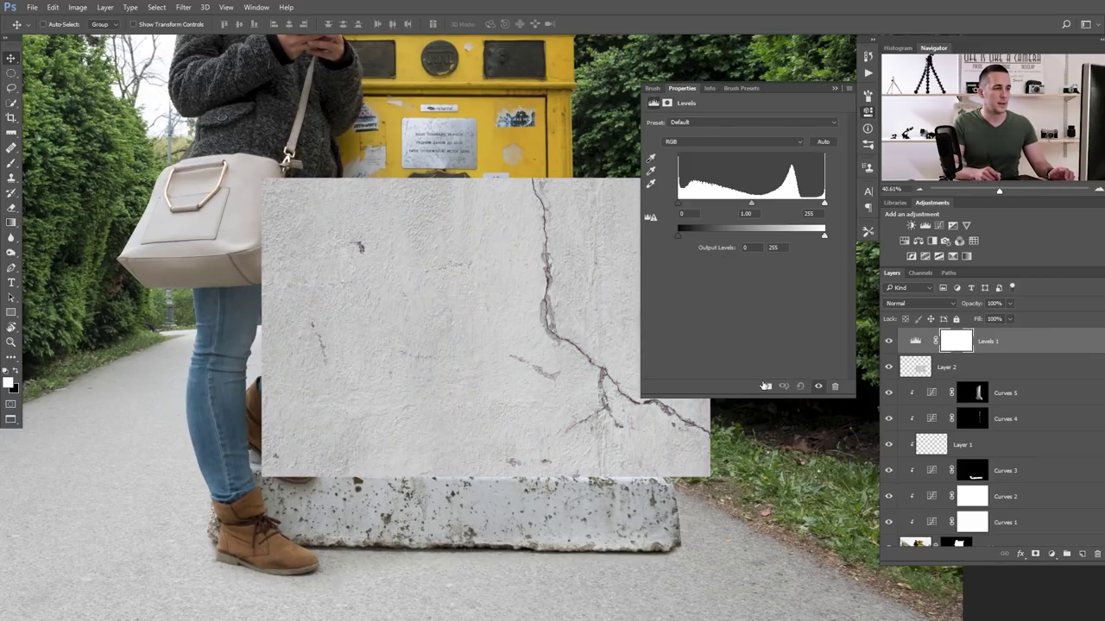
pyautogui.click(765, 385)
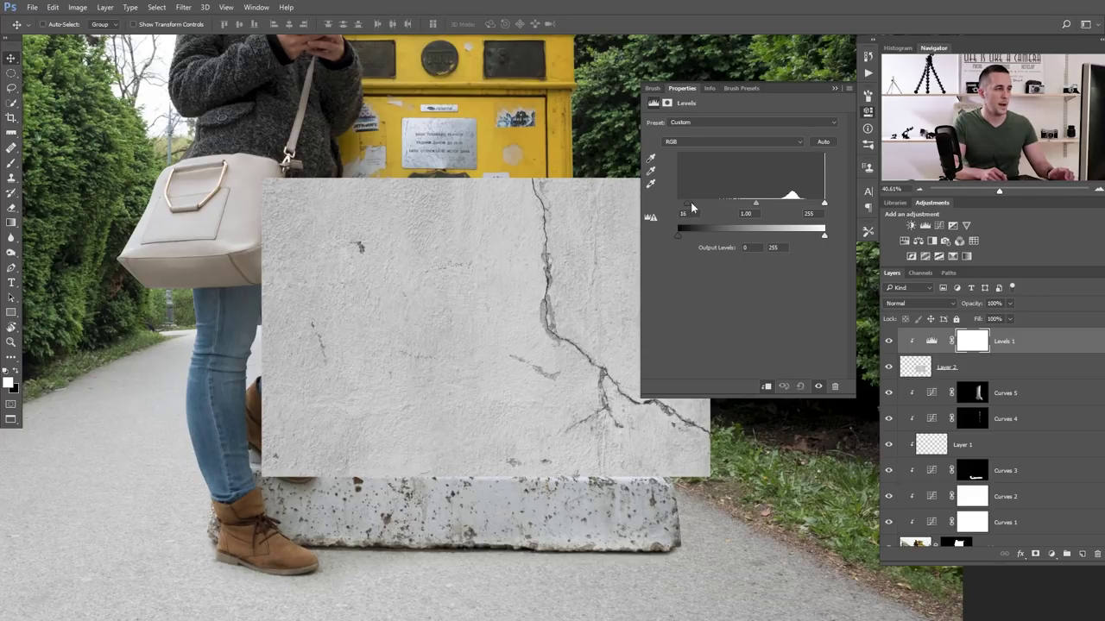
# Set the Levels input to black 65 and white 197, then reselect Layer 2
pyautogui.moveTo(701, 202); pyautogui.dragTo(704, 203)
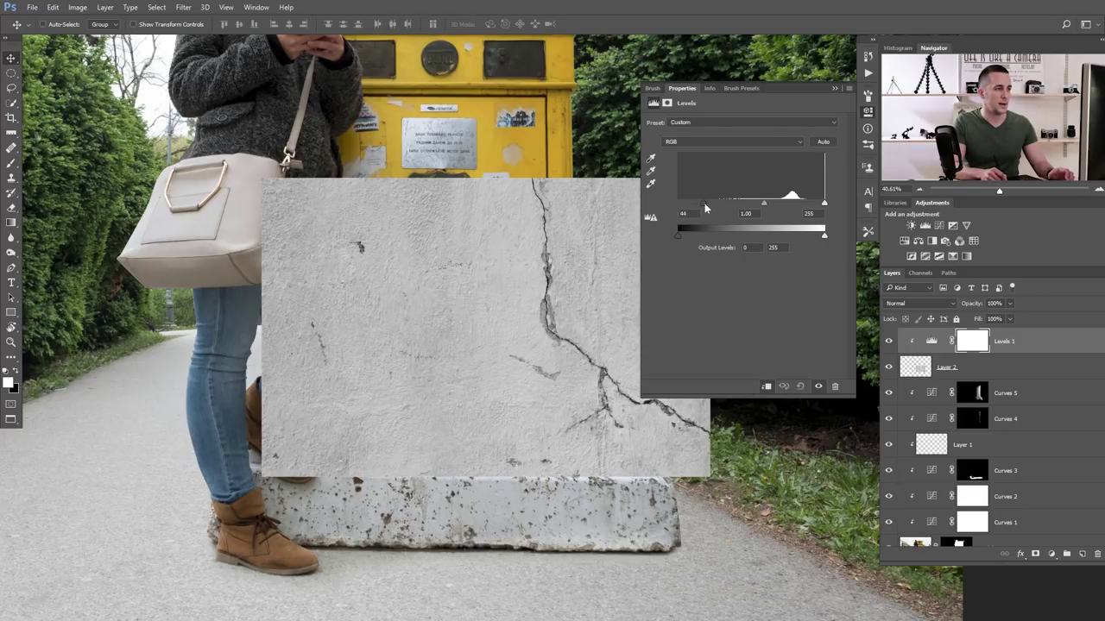
pyautogui.moveTo(807, 205); pyautogui.dragTo(794, 207)
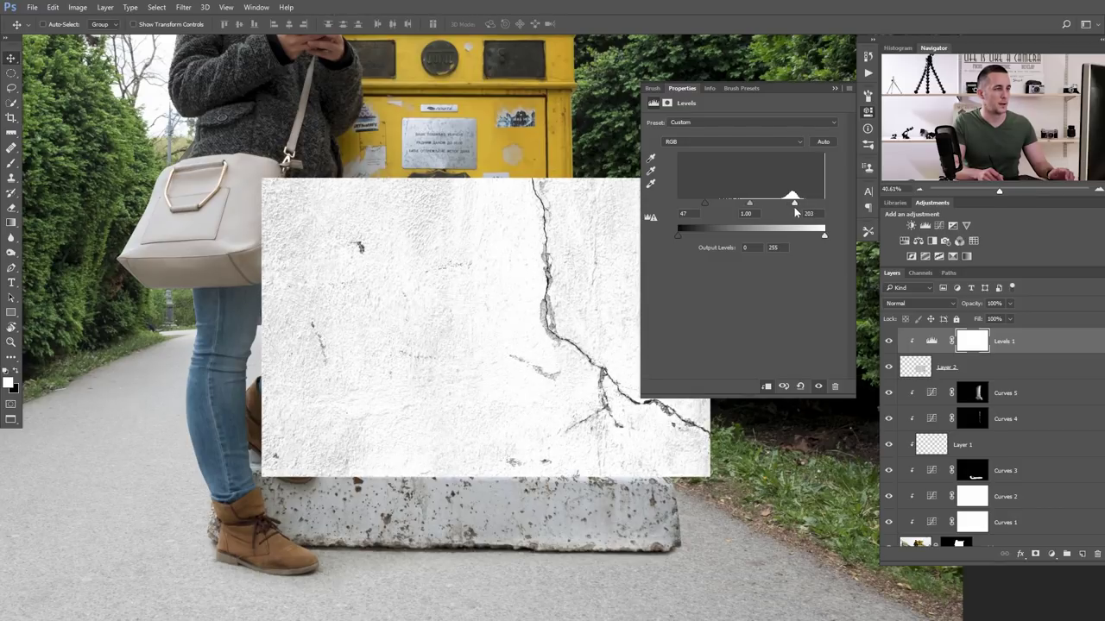
pyautogui.moveTo(704, 202); pyautogui.dragTo(715, 207)
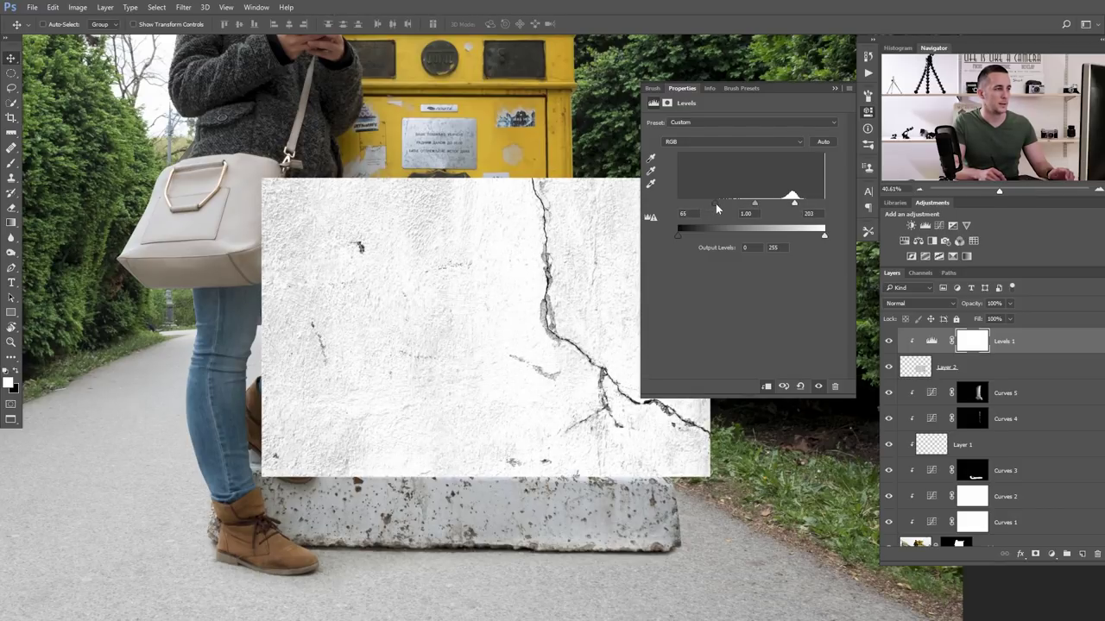
pyautogui.click(822, 85)
pyautogui.click(914, 373)
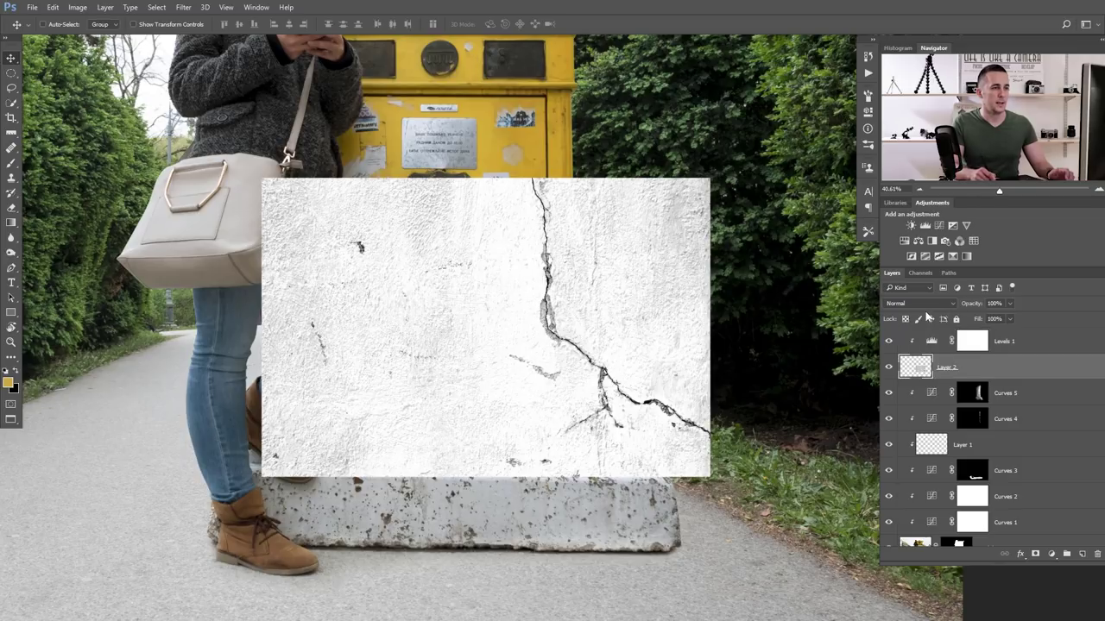
pyautogui.click(919, 303)
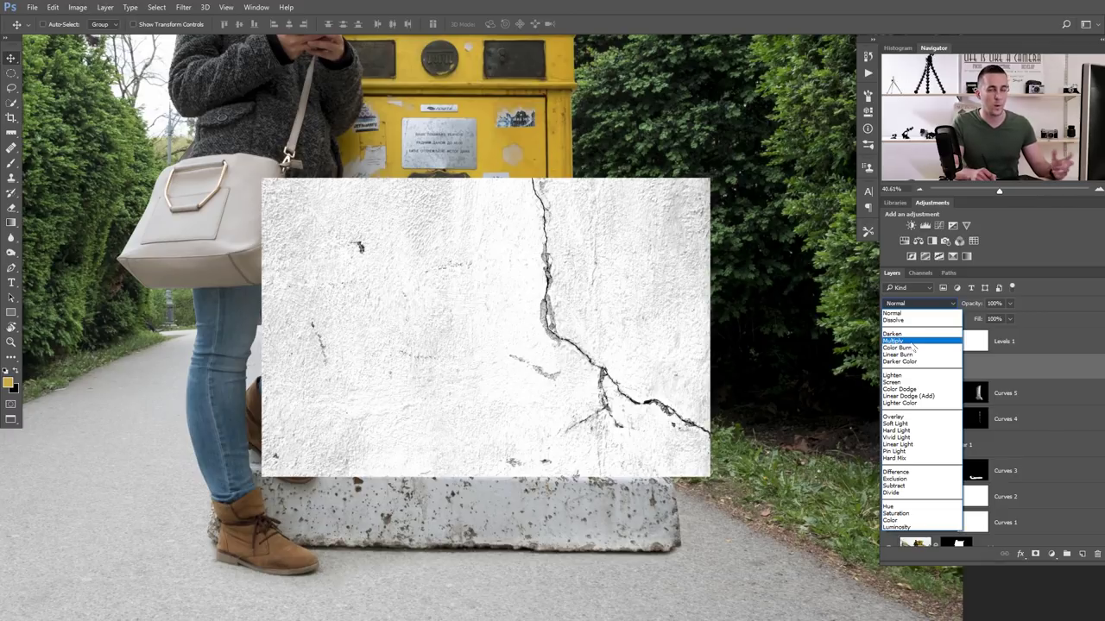
# Blend Layer 2 in Multiply, move it onto the pavement and taper its top with Perspective
pyautogui.click(920, 340)
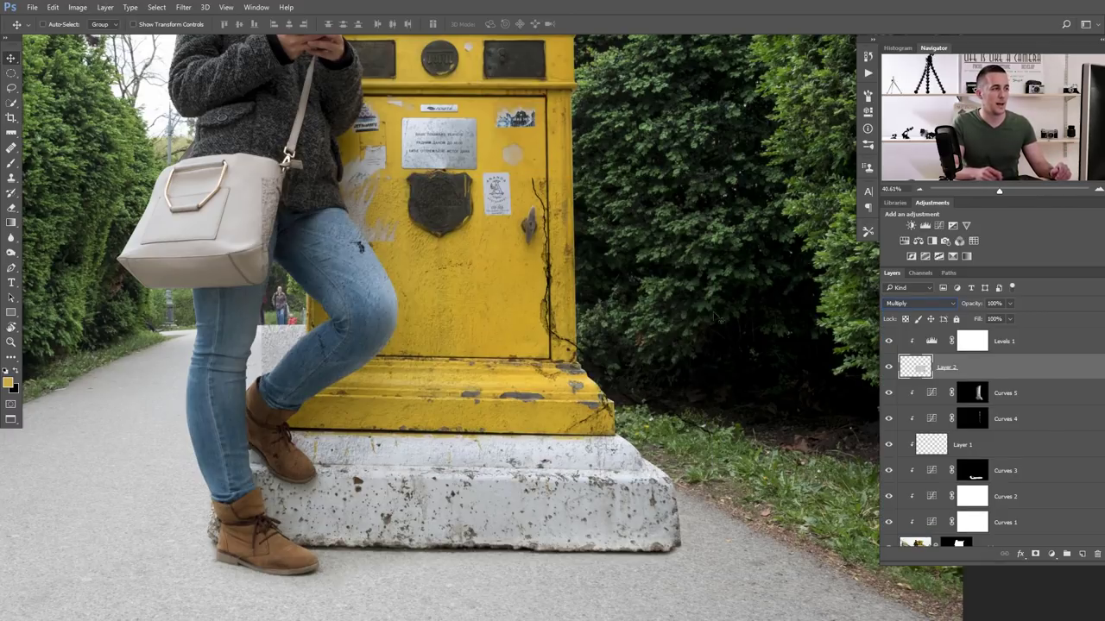
pyautogui.moveTo(542, 324); pyautogui.dragTo(535, 371)
pyautogui.hotkey('ctrl', 't')
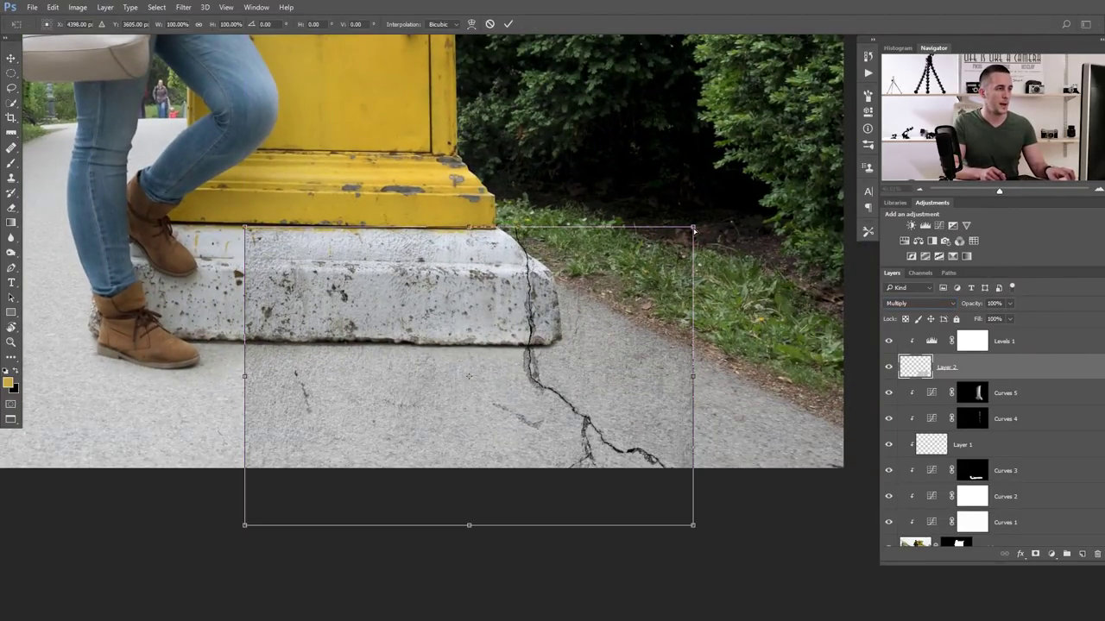
pyautogui.rightClick(637, 287)
pyautogui.click(676, 359)
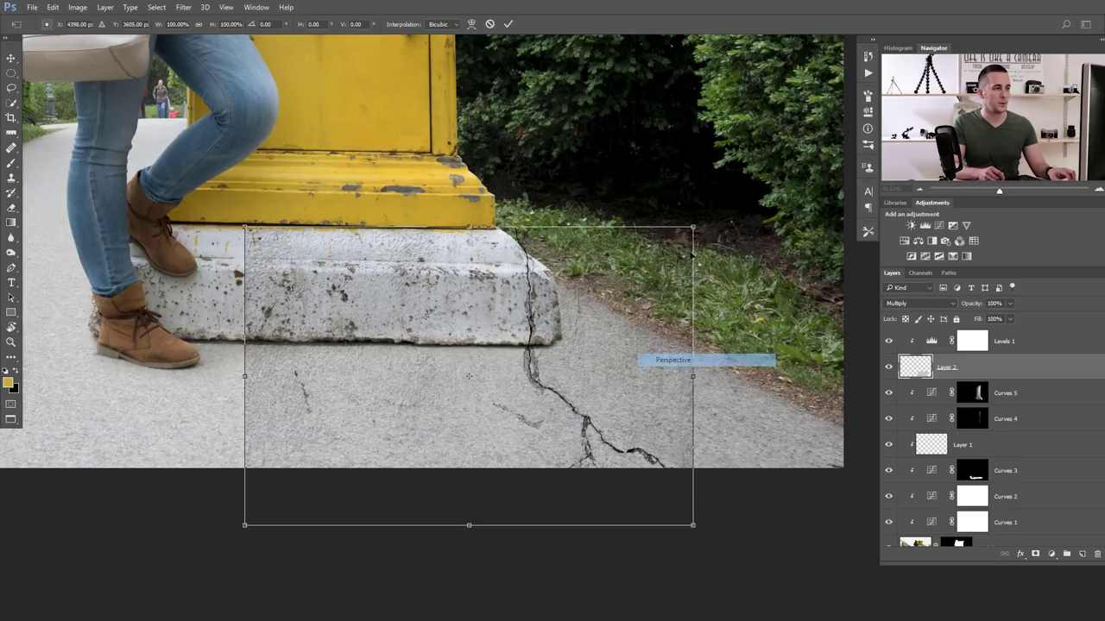
pyautogui.moveTo(695, 231); pyautogui.dragTo(580, 227)
# Flatten the crack vertically, move it onto the path below the block, and flip it horizontally
pyautogui.rightClick(482, 522)
pyautogui.click(518, 456)
pyautogui.moveTo(469, 525); pyautogui.dragTo(488, 374)
pyautogui.moveTo(568, 301); pyautogui.dragTo(649, 380)
pyautogui.rightClick(613, 391)
pyautogui.click(660, 562)
# Rotate the crack to follow the path and adjust its corners to match the ground perspective
pyautogui.moveTo(777, 298); pyautogui.dragTo(593, 302)
pyautogui.moveTo(495, 282); pyautogui.dragTo(499, 309)
pyautogui.moveTo(753, 339); pyautogui.dragTo(744, 345)
pyautogui.moveTo(388, 407); pyautogui.dragTo(394, 381)
pyautogui.moveTo(583, 365); pyautogui.dragTo(570, 425)
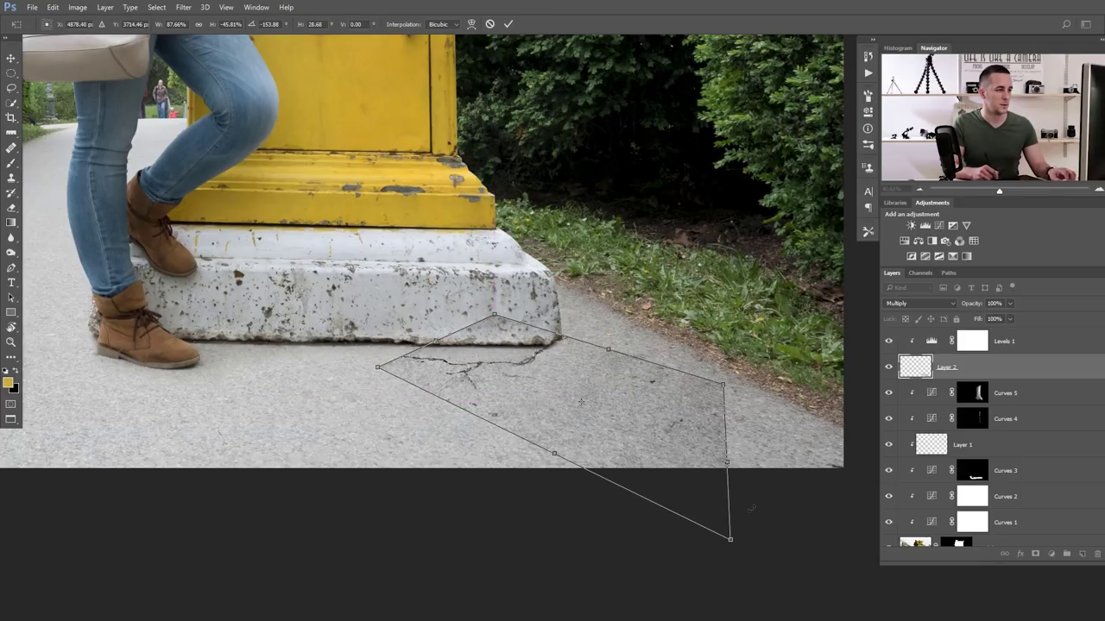
pyautogui.moveTo(730, 542); pyautogui.dragTo(760, 569)
pyautogui.moveTo(682, 406); pyautogui.dragTo(688, 424)
# Apply the transform, add a layer mask and rename Layer 2 to Crack
pyautogui.press('Return')
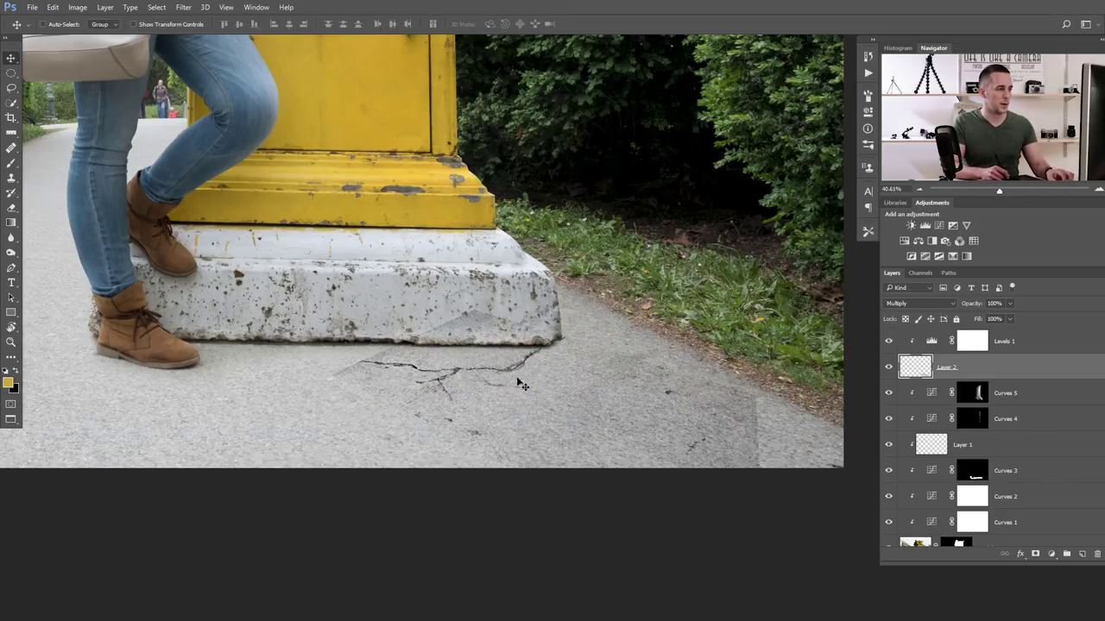
pyautogui.click(1035, 554)
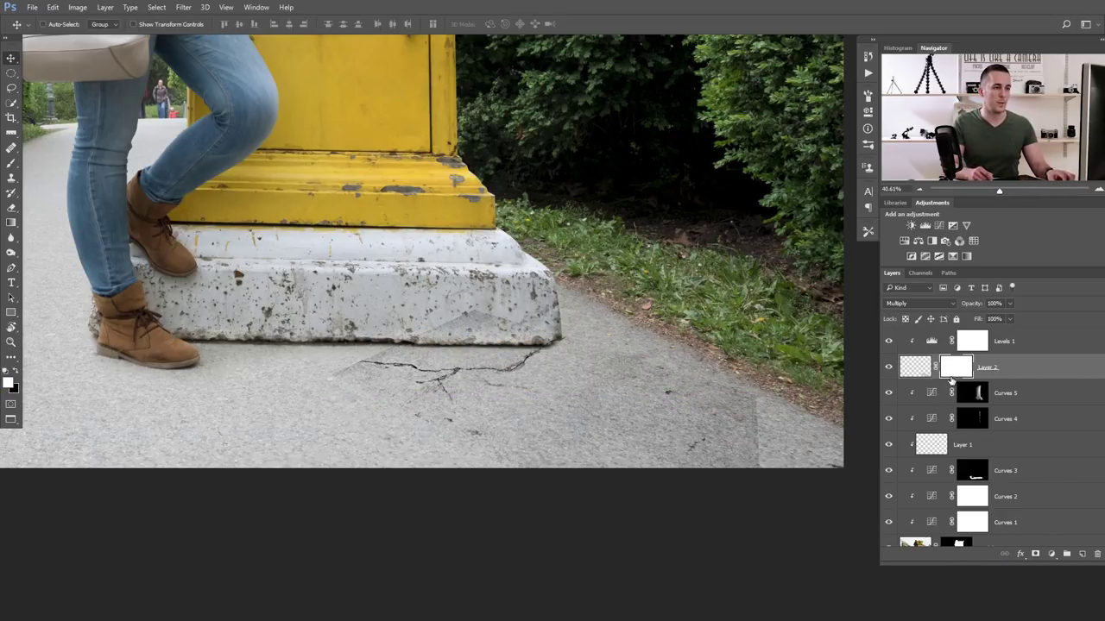
pyautogui.doubleClick(985, 367)
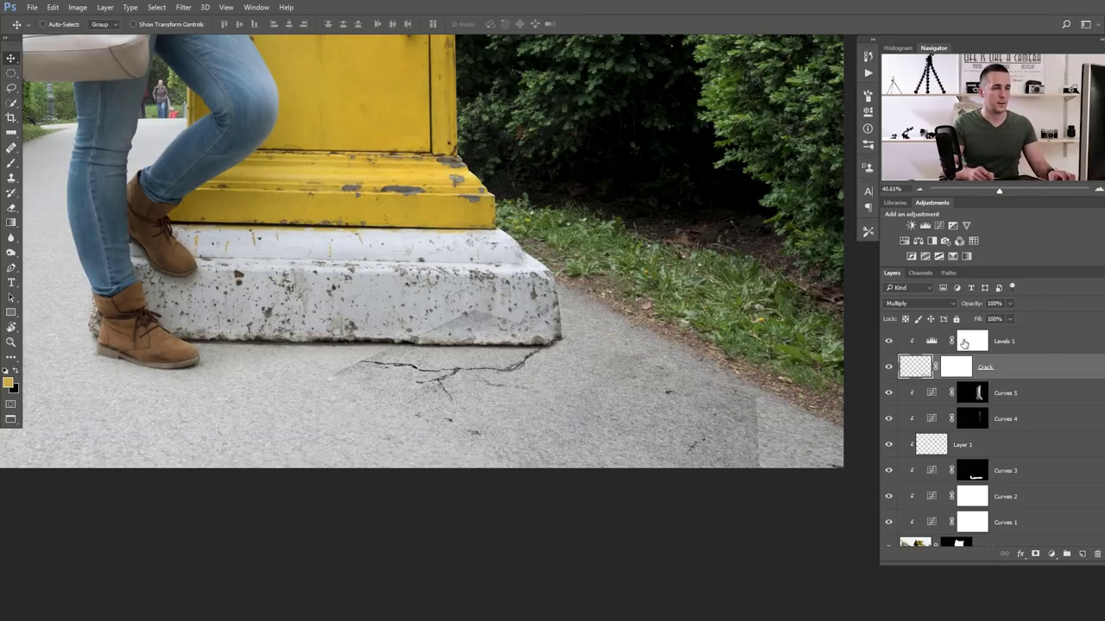
# Paint black on the Crack mask with a 175px brush to hide stray branches and specks
pyautogui.click(963, 367)
pyautogui.press('b')
pyautogui.press('d')
pyautogui.press('x')
pyautogui.press('[')
pyautogui.press('[')
pyautogui.press('[')
pyautogui.press('[')
pyautogui.press('0')
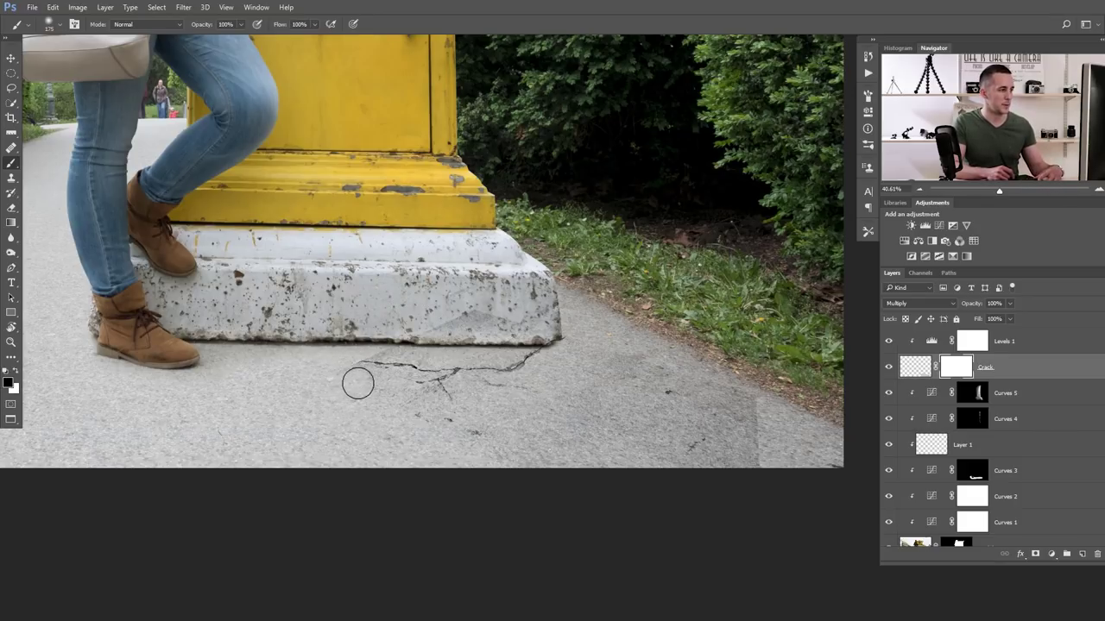
pyautogui.moveTo(396, 397)
pyautogui.mouseDown()
pyautogui.moveTo(414, 427)
pyautogui.moveTo(489, 400)
pyautogui.moveTo(590, 399)
pyautogui.moveTo(550, 407)
pyautogui.mouseUp()
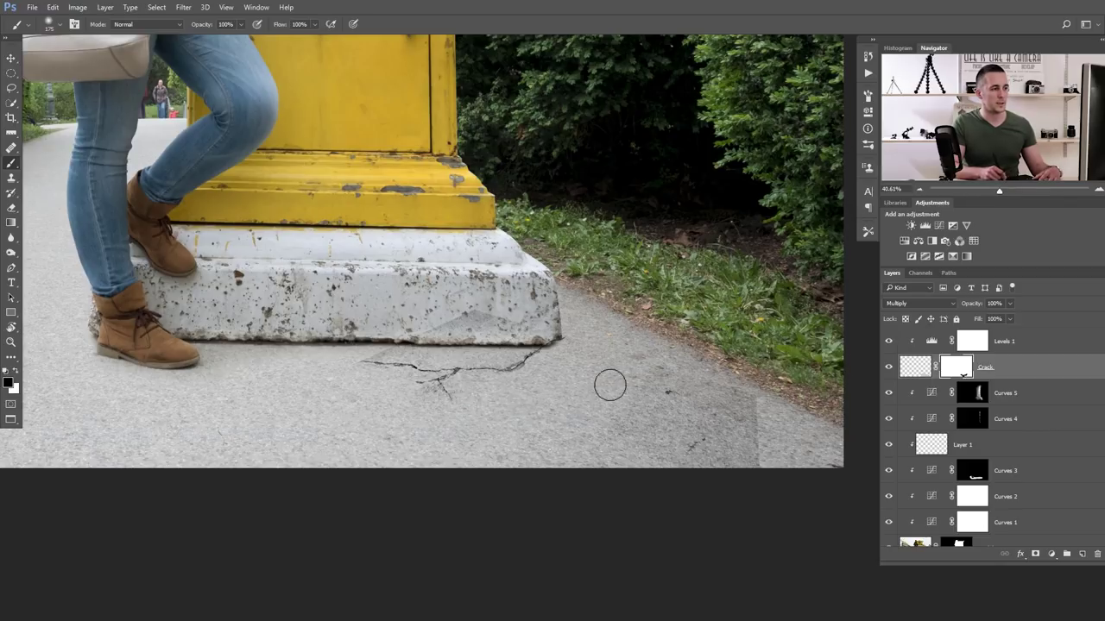
pyautogui.moveTo(680, 425)
pyautogui.mouseDown()
pyautogui.moveTo(709, 408)
pyautogui.moveTo(699, 477)
pyautogui.moveTo(751, 466)
pyautogui.mouseUp()
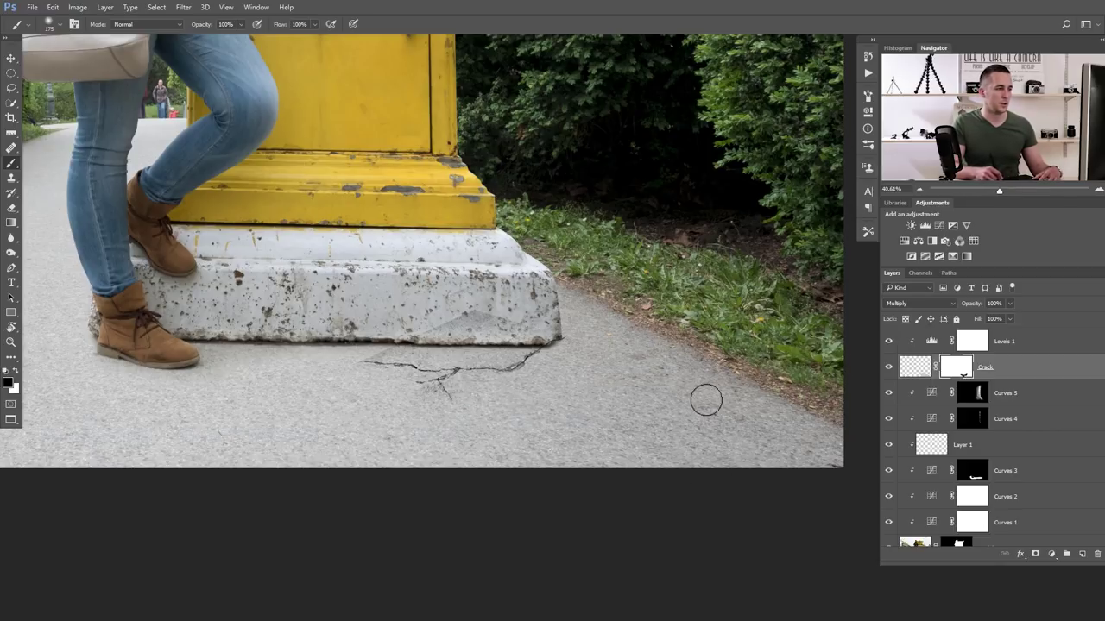
pyautogui.moveTo(506, 313)
pyautogui.mouseDown()
pyautogui.moveTo(523, 320)
pyautogui.moveTo(444, 318)
pyautogui.moveTo(414, 333)
pyautogui.mouseUp()
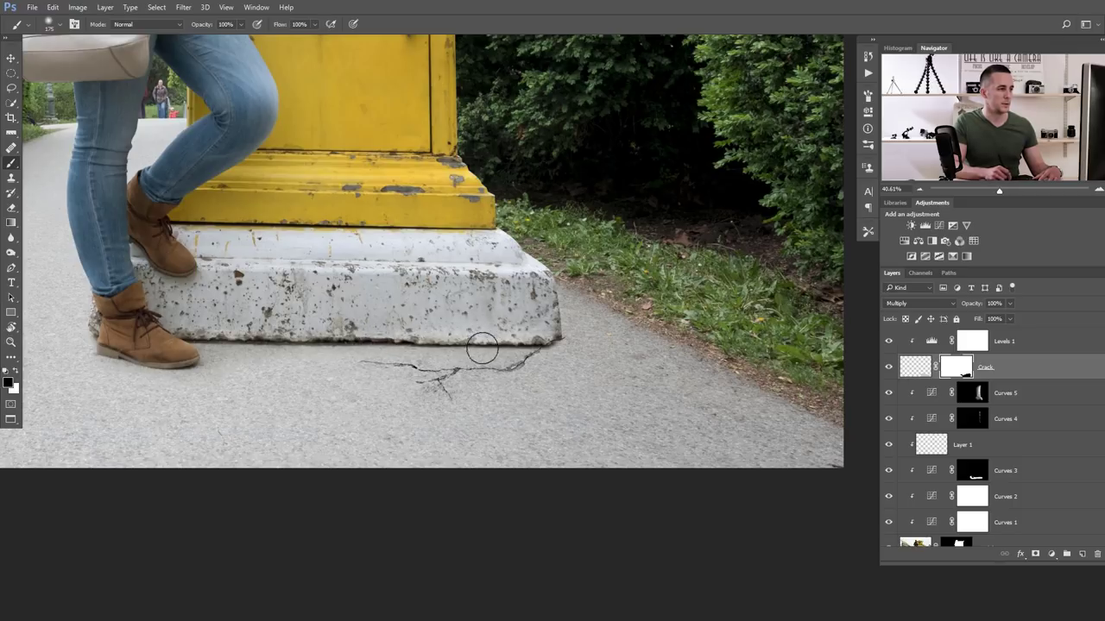
# Shift the Crack layer up against the concrete base
pyautogui.press('v')
pyautogui.moveTo(528, 371)
pyautogui.mouseDown()
pyautogui.moveTo(524, 343)
pyautogui.moveTo(532, 374)
pyautogui.moveTo(519, 373)
pyautogui.moveTo(529, 370)
pyautogui.mouseUp()
pyautogui.hotkey('ctrl', 't')
pyautogui.rightClick(435, 380)
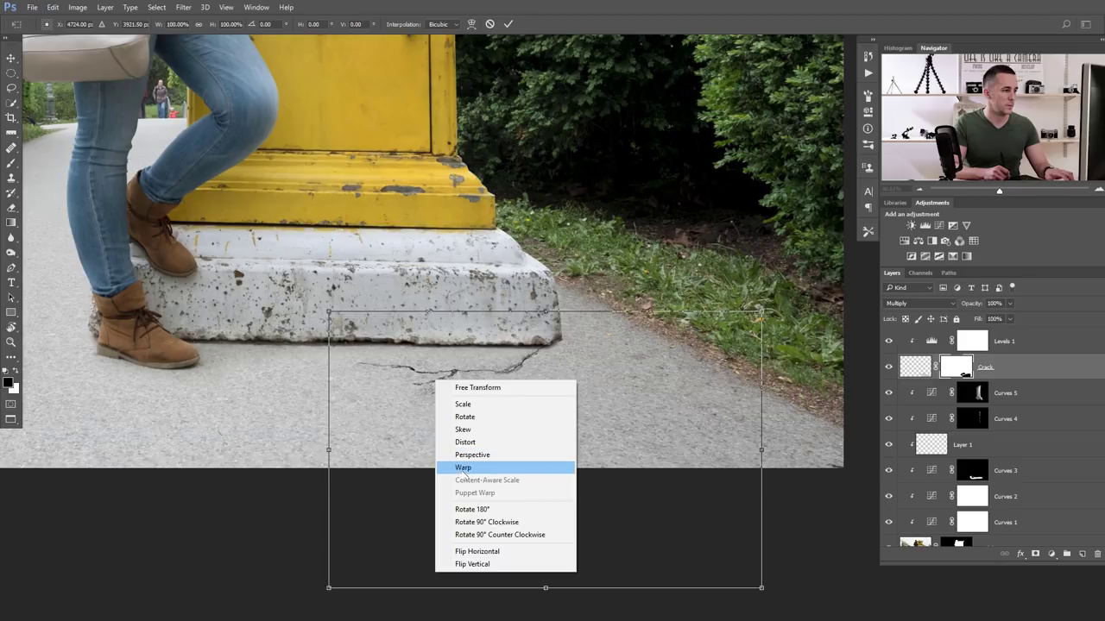
pyautogui.click(463, 468)
pyautogui.moveTo(362, 364); pyautogui.dragTo(535, 344)
pyautogui.press('Return')
pyautogui.scroll(-4, 499, 391)
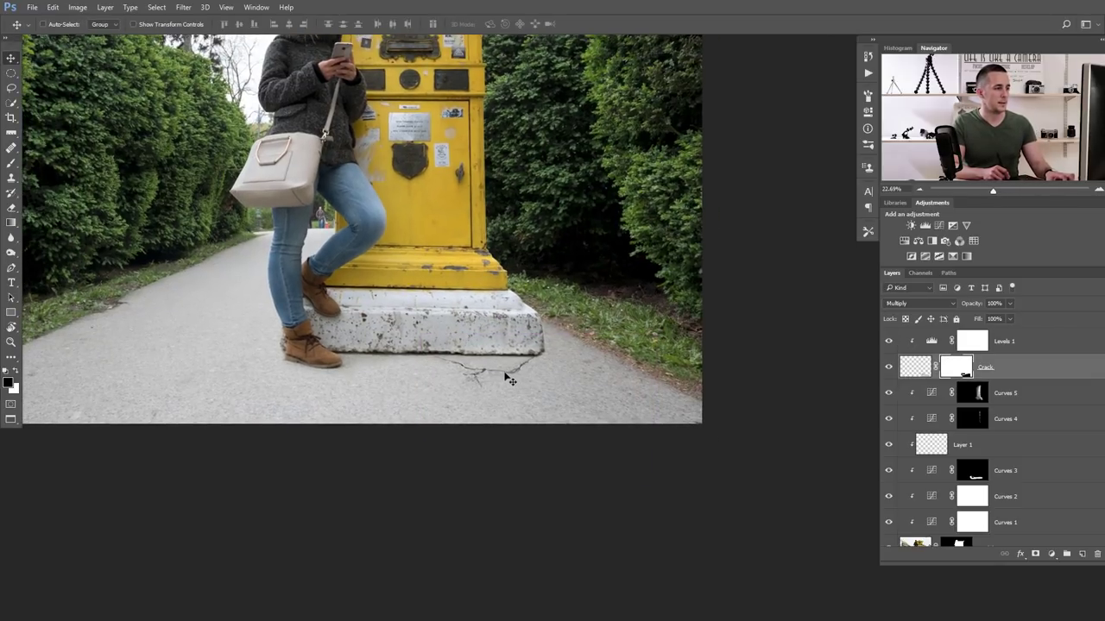
pyautogui.scroll(3, 487, 372)
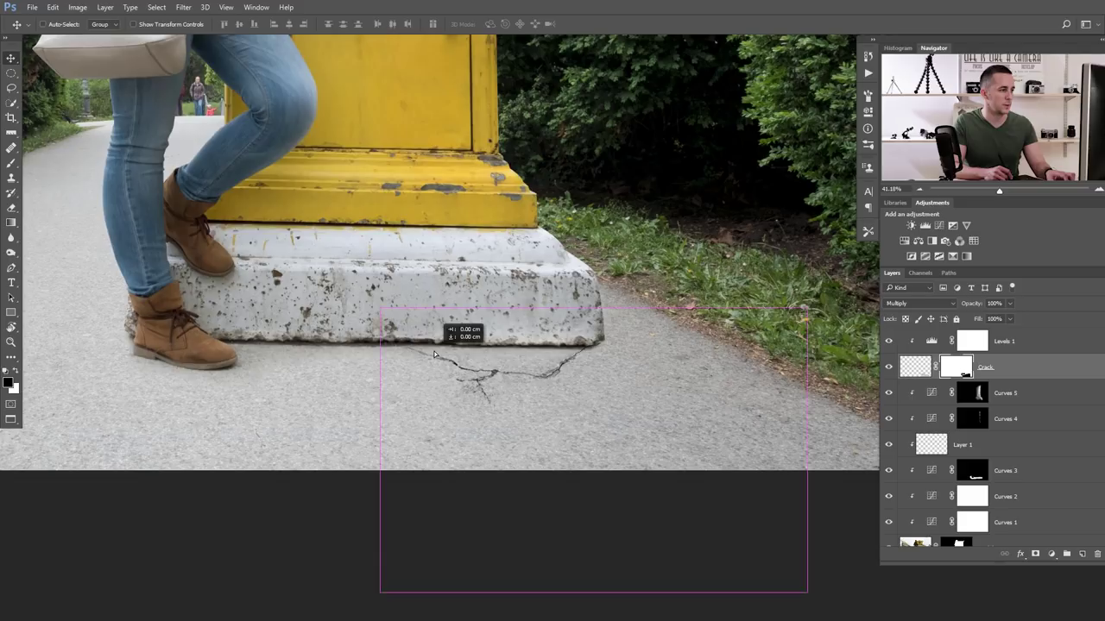
pyautogui.press('h')
pyautogui.moveTo(572, 369); pyautogui.dragTo(536, 378)
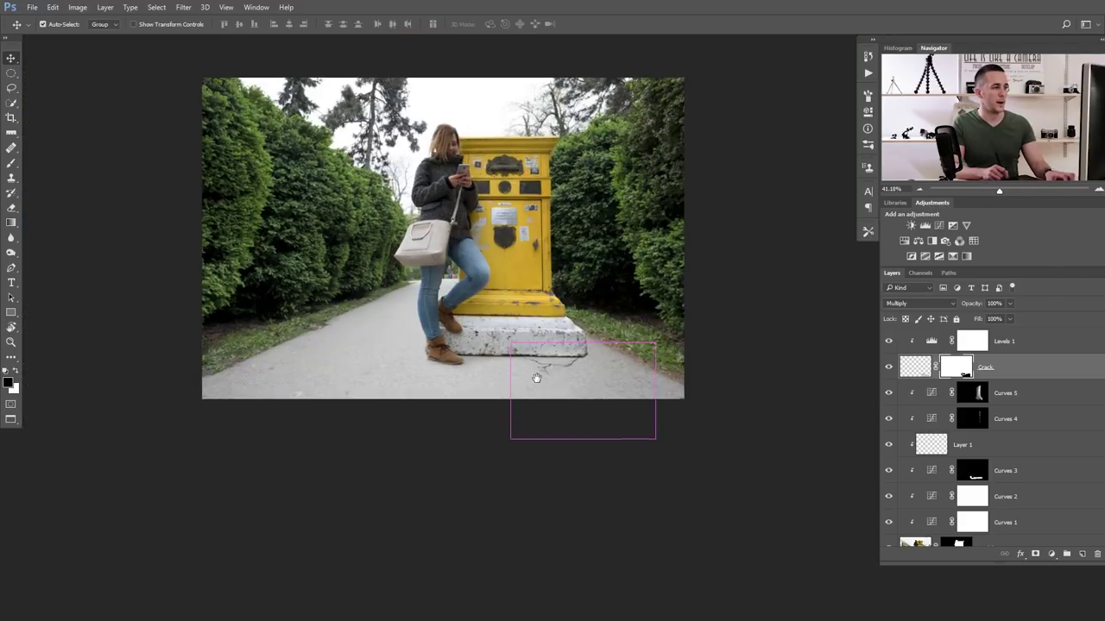
pyautogui.scroll(2, 619, 455)
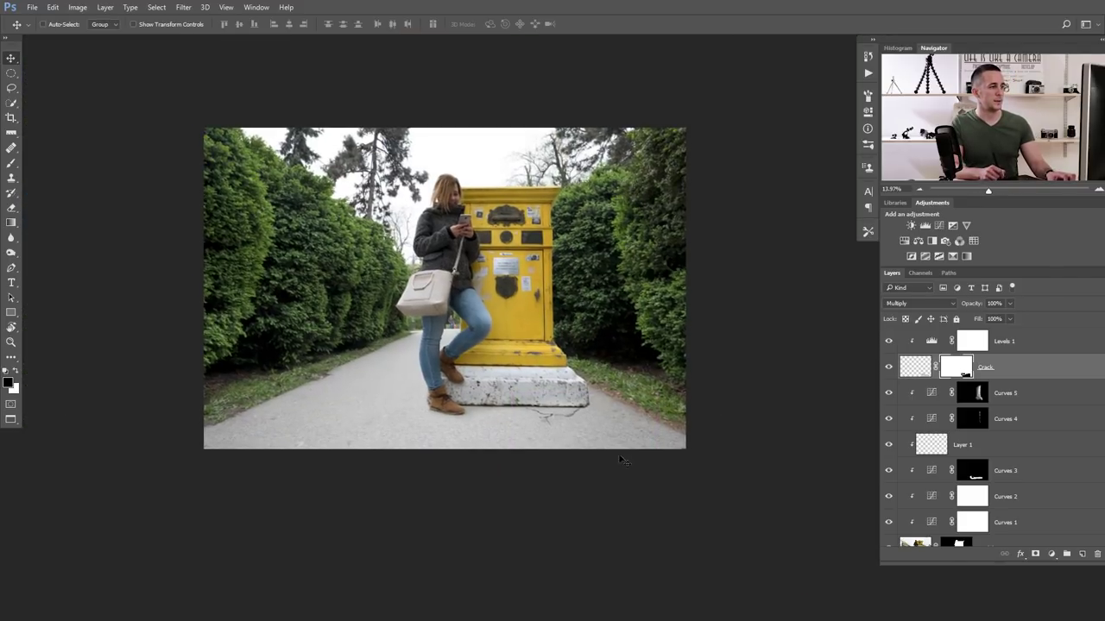
pyautogui.click(889, 369)
pyautogui.click(888, 369)
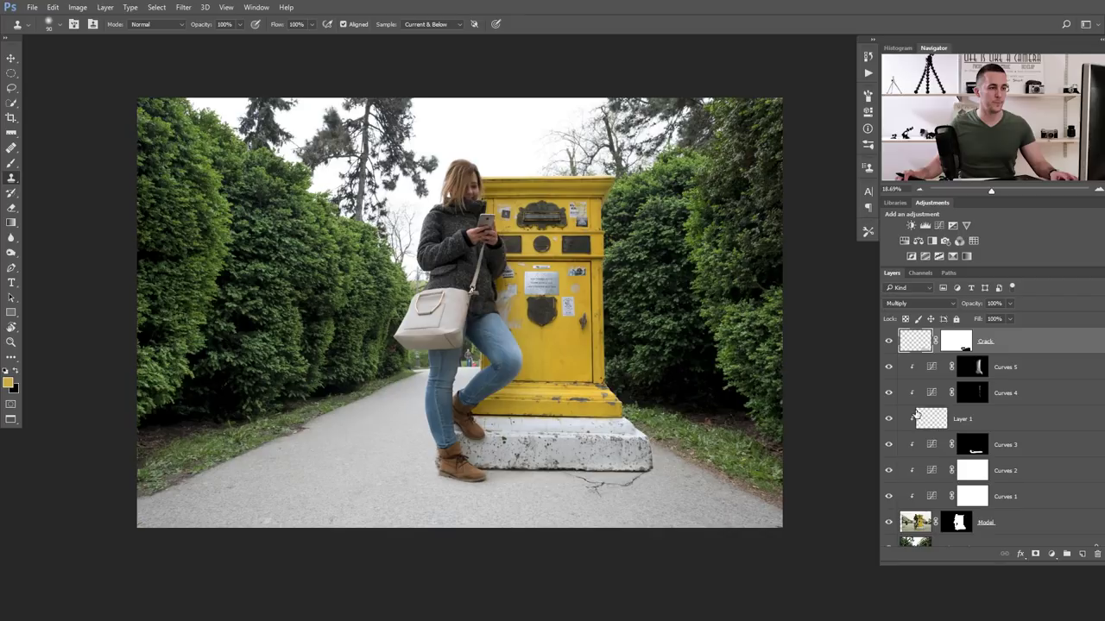
# Create a new layer named Clone above the Background layer
pyautogui.scroll(-1, 923, 419)
pyautogui.click(946, 533)
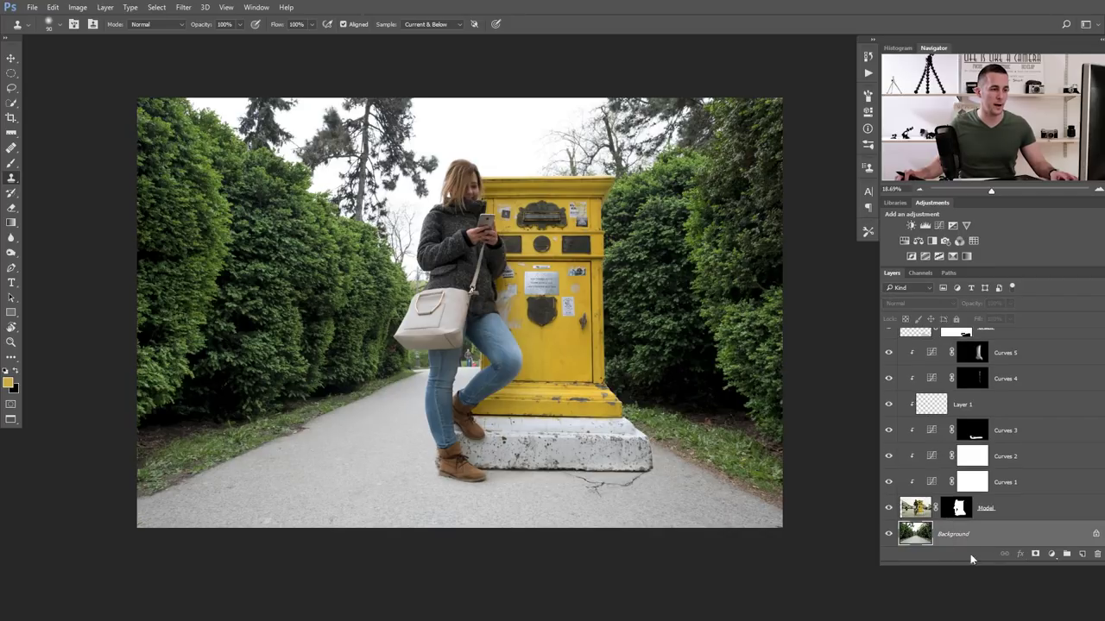
pyautogui.click(1082, 555)
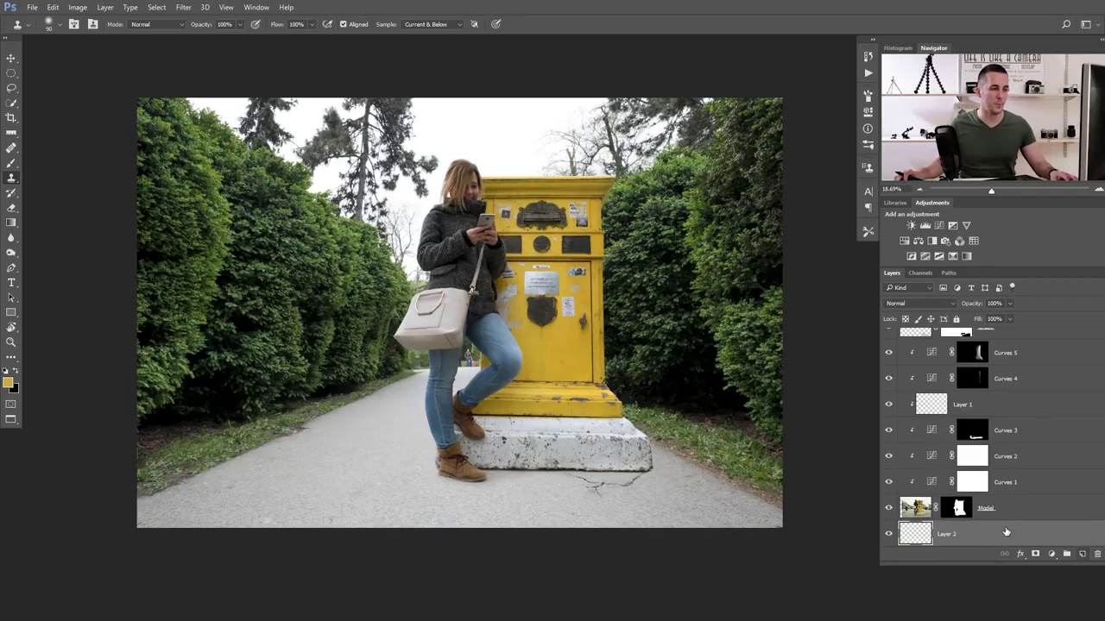
pyautogui.click(953, 532)
pyautogui.write('Clone')
pyautogui.press('Return')
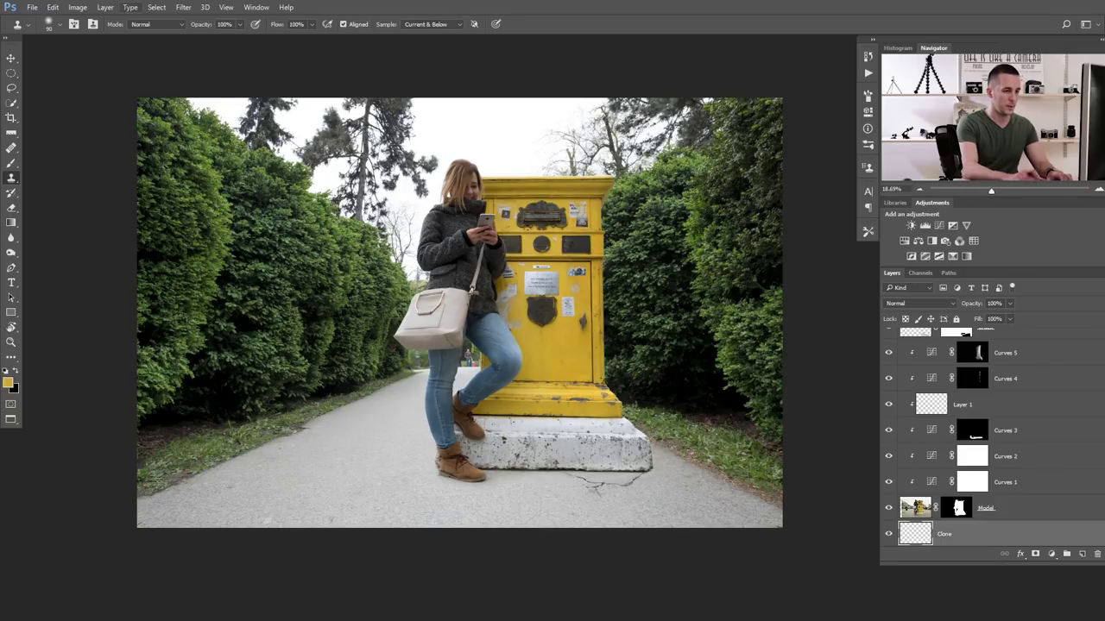
# Hide the Model layer and clone foliage over the distant walkers on the path
pyautogui.scroll(5, 472, 354)
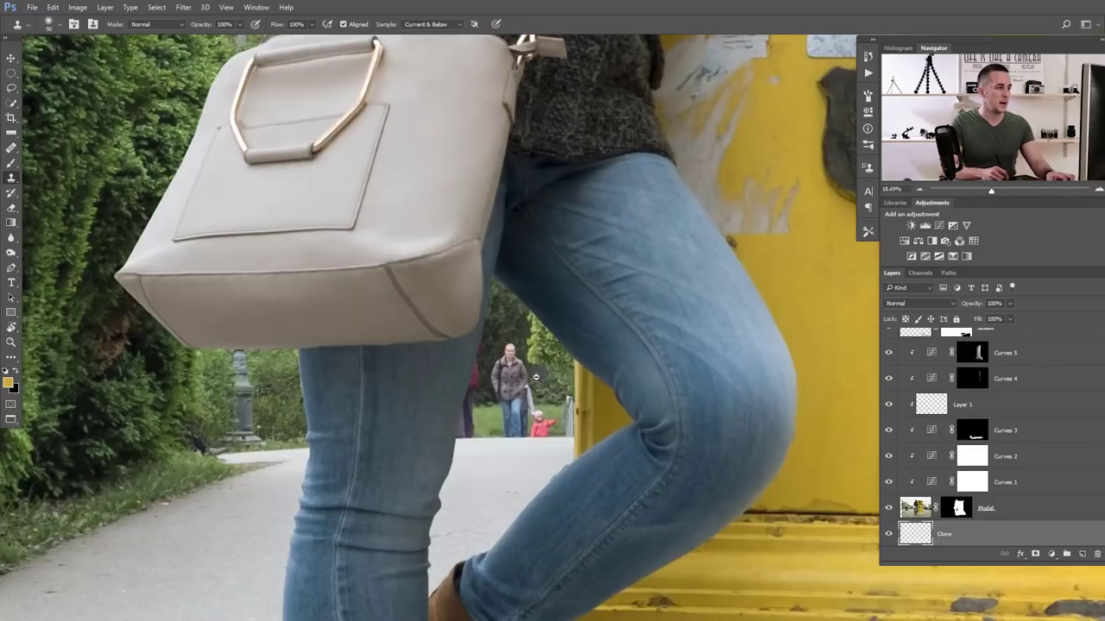
pyautogui.click(888, 508)
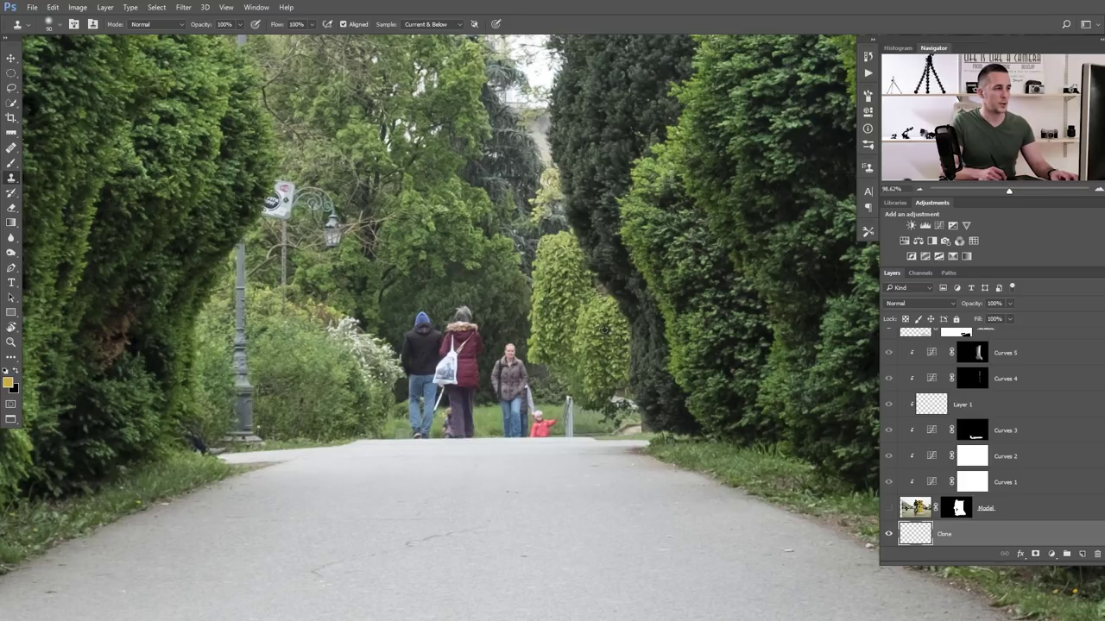
pyautogui.moveTo(505, 328)
pyautogui.mouseDown()
pyautogui.moveTo(526, 418)
pyautogui.moveTo(544, 421)
pyautogui.moveTo(496, 425)
pyautogui.mouseUp()
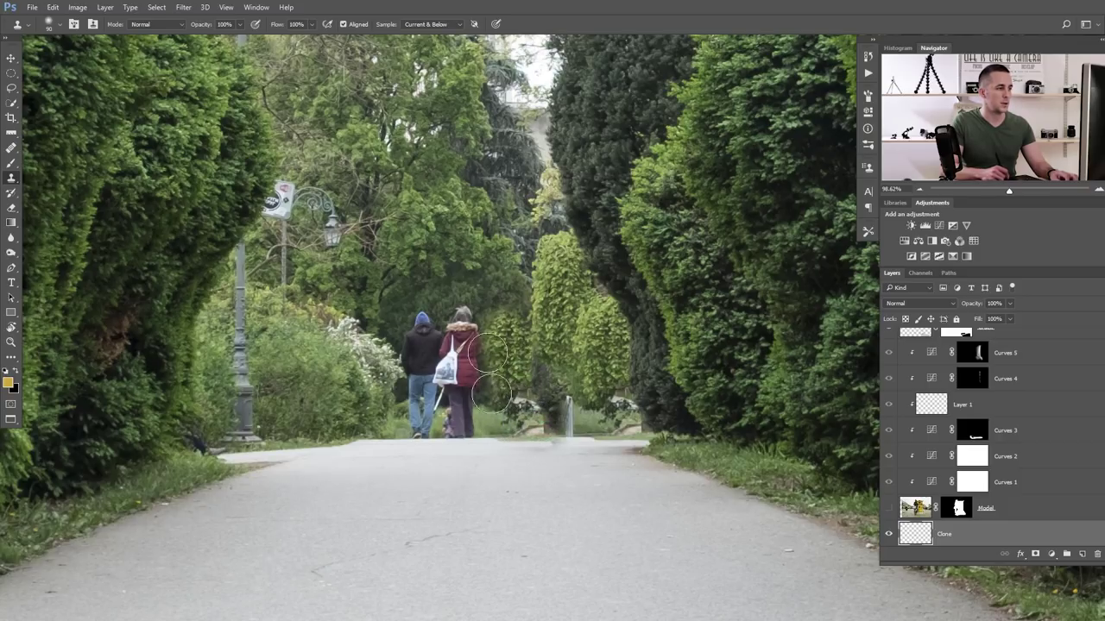
pyautogui.moveTo(419, 328)
pyautogui.mouseDown()
pyautogui.moveTo(461, 321)
pyautogui.moveTo(467, 389)
pyautogui.moveTo(426, 366)
pyautogui.moveTo(411, 338)
pyautogui.moveTo(417, 399)
pyautogui.moveTo(404, 412)
pyautogui.moveTo(540, 421)
pyautogui.mouseUp()
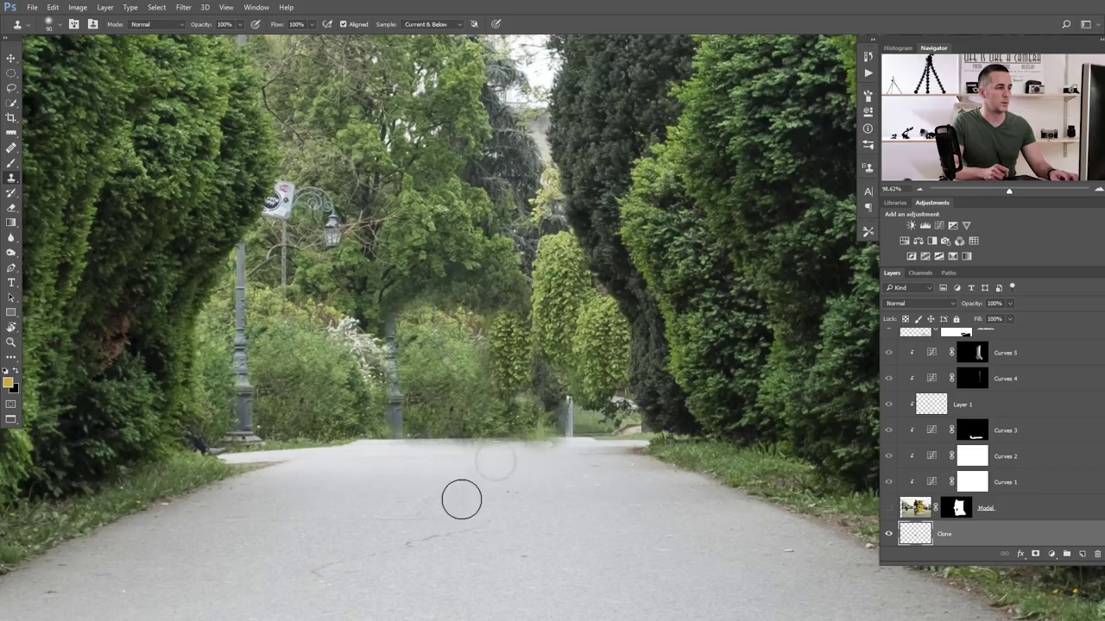
# Mask the Clone layer and paint a soft black stroke along the road's far edge
pyautogui.click(1035, 559)
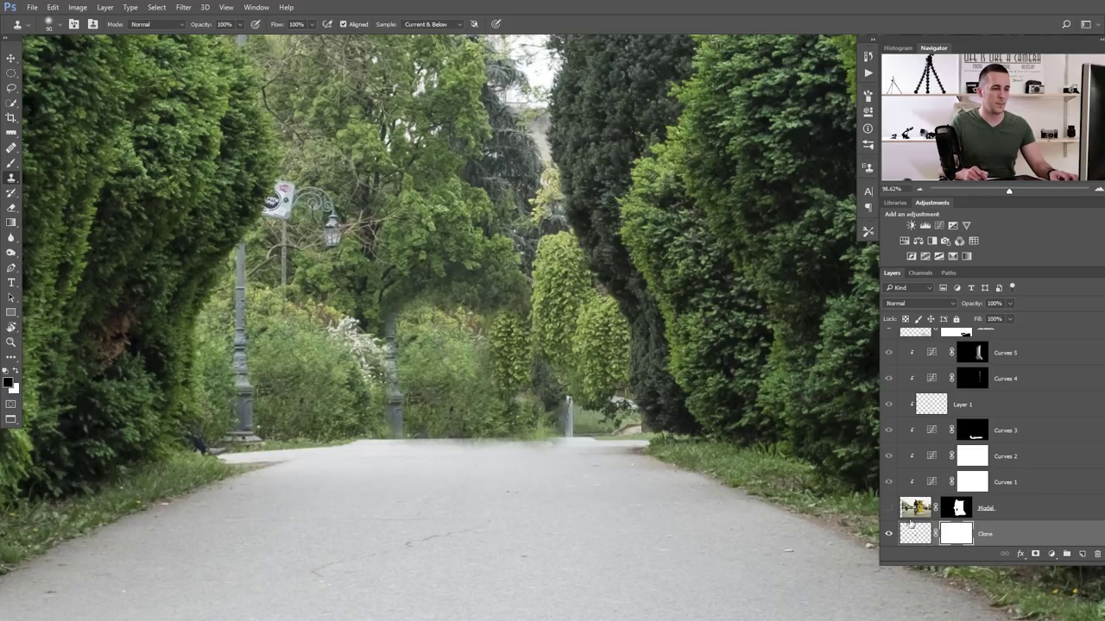
pyautogui.rightClick(537, 390)
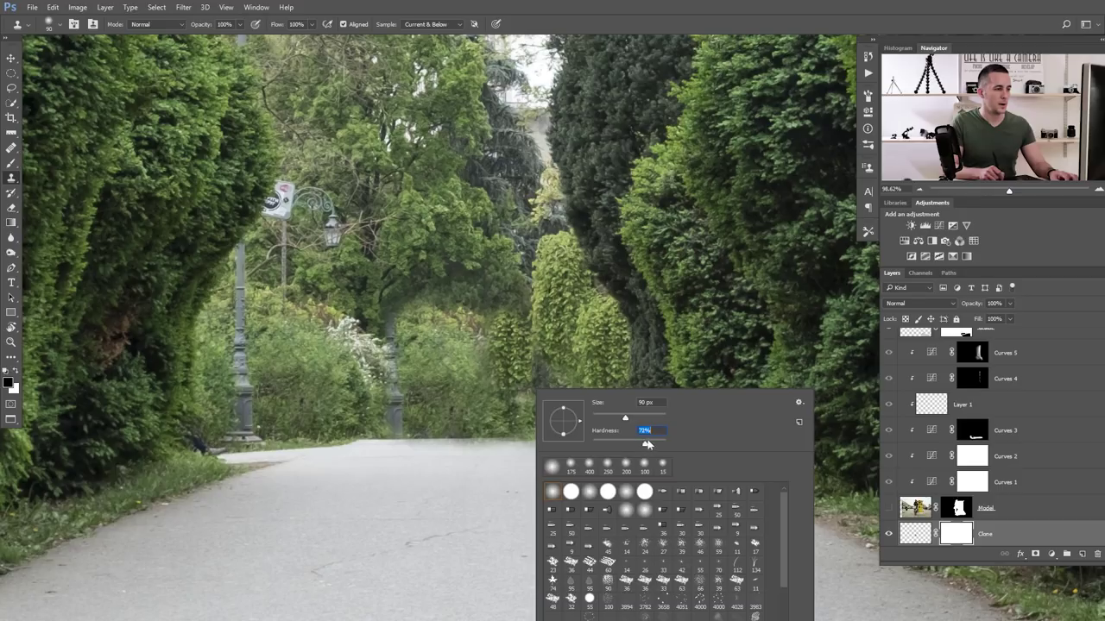
pyautogui.moveTo(656, 443); pyautogui.dragTo(666, 443)
pyautogui.press('Return')
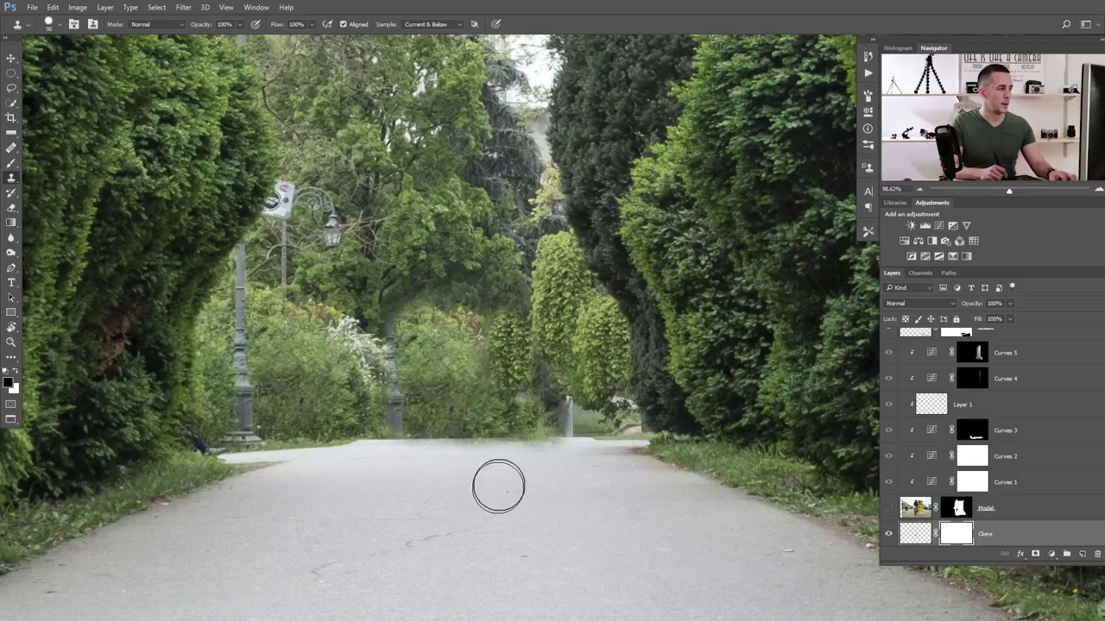
pyautogui.press('b')
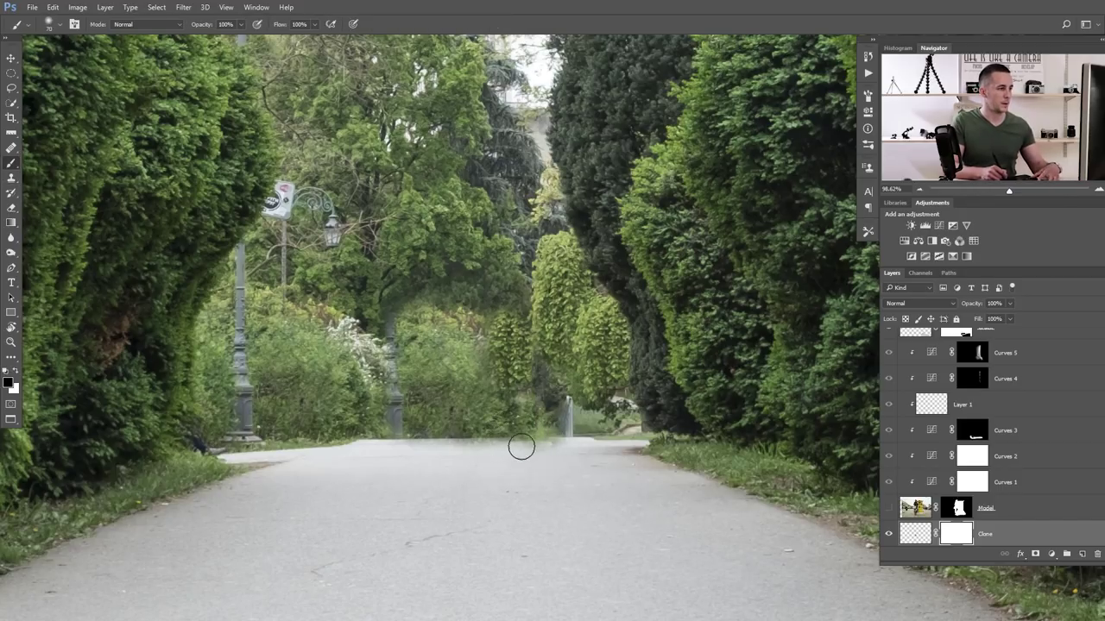
pyautogui.rightClick(542, 430)
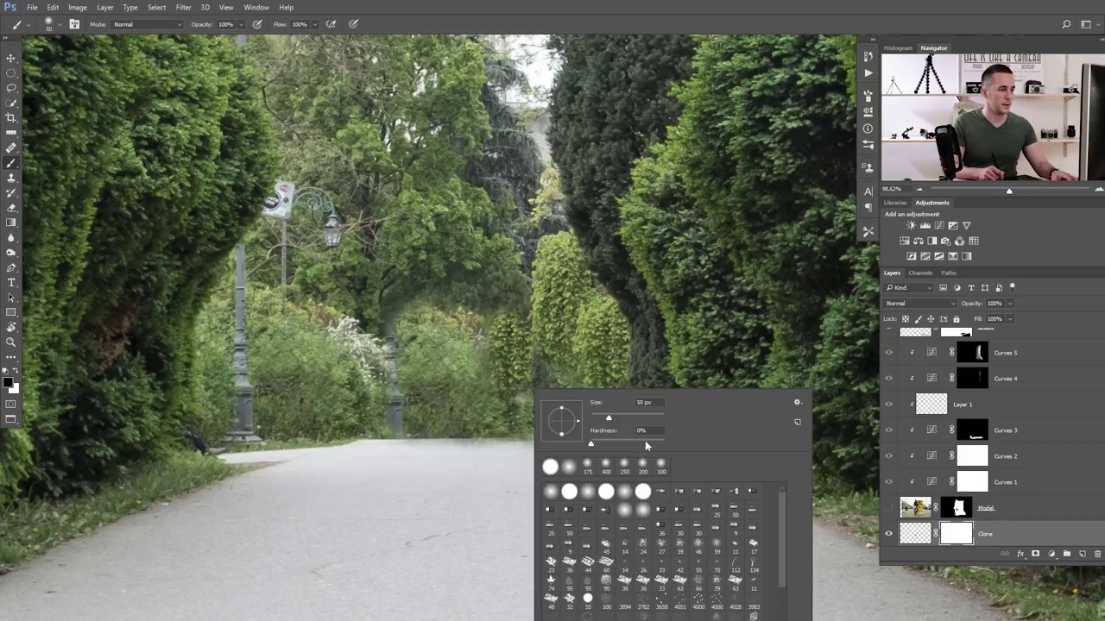
pyautogui.press('Return')
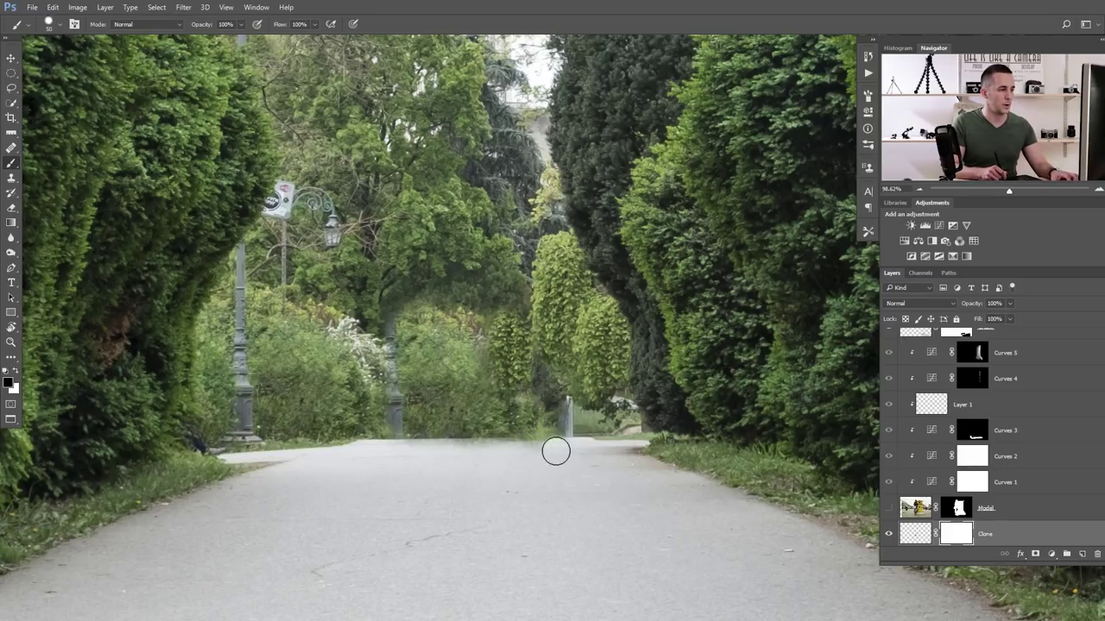
pyautogui.keyDown('shift'); pyautogui.click(367, 458); pyautogui.keyUp('shift')
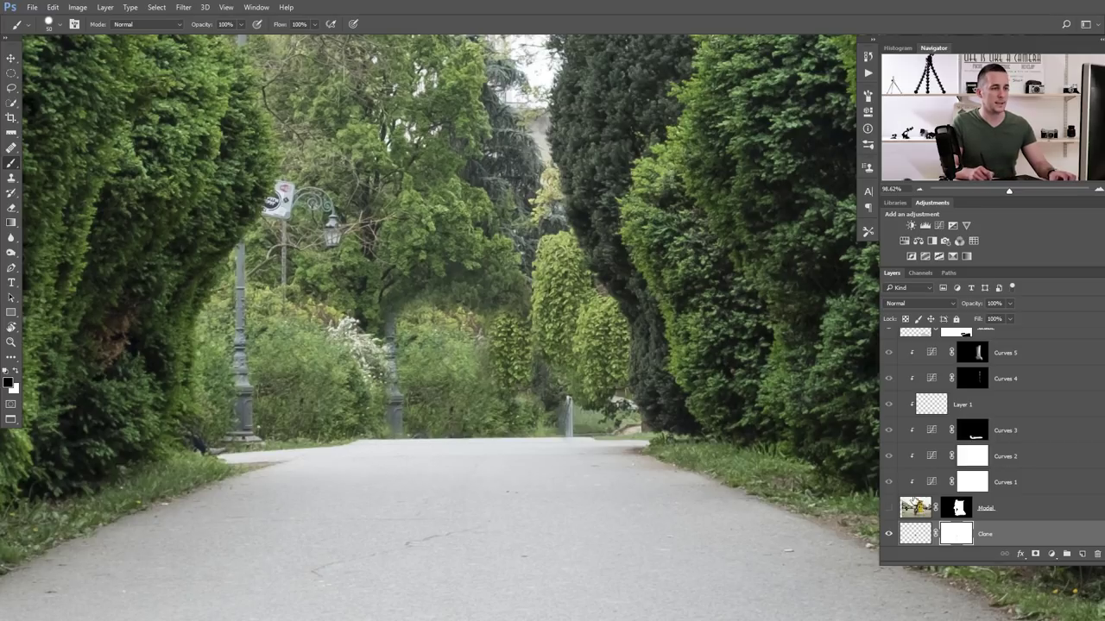
# Show the woman again and clone foliage over the thin white post
pyautogui.click(889, 509)
pyautogui.scroll(3, 566, 421)
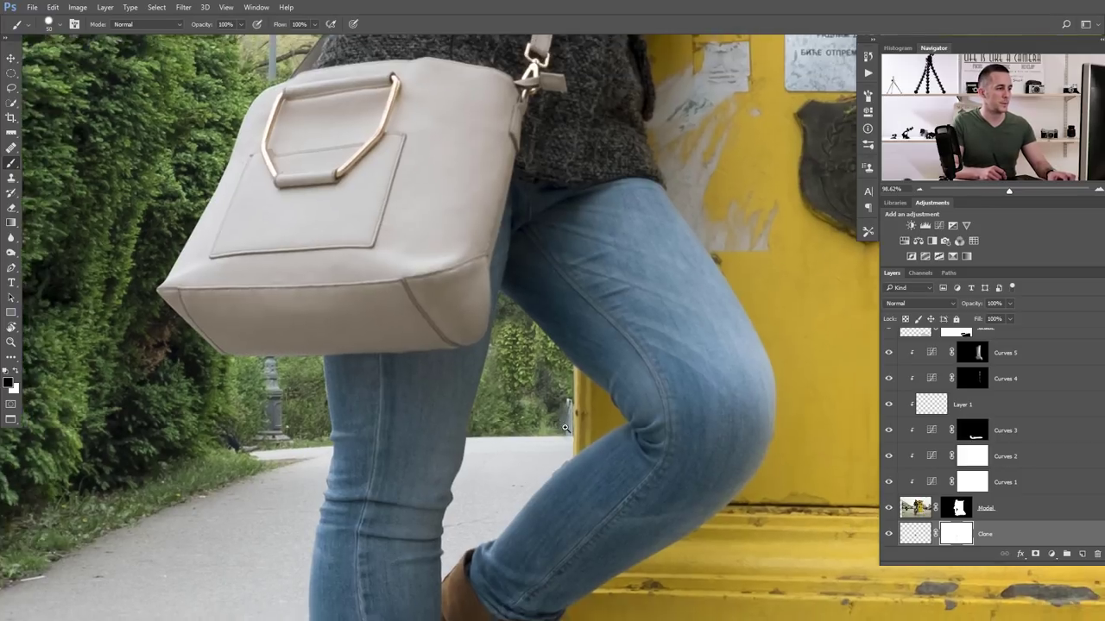
pyautogui.click(902, 528)
pyautogui.press('s')
pyautogui.hotkey('alt', 's')
pyautogui.press('Escape')
pyautogui.moveTo(566, 402)
pyautogui.mouseDown()
pyautogui.moveTo(606, 392)
pyautogui.moveTo(565, 406)
pyautogui.mouseUp()
pyautogui.scroll(-10, 512, 388)
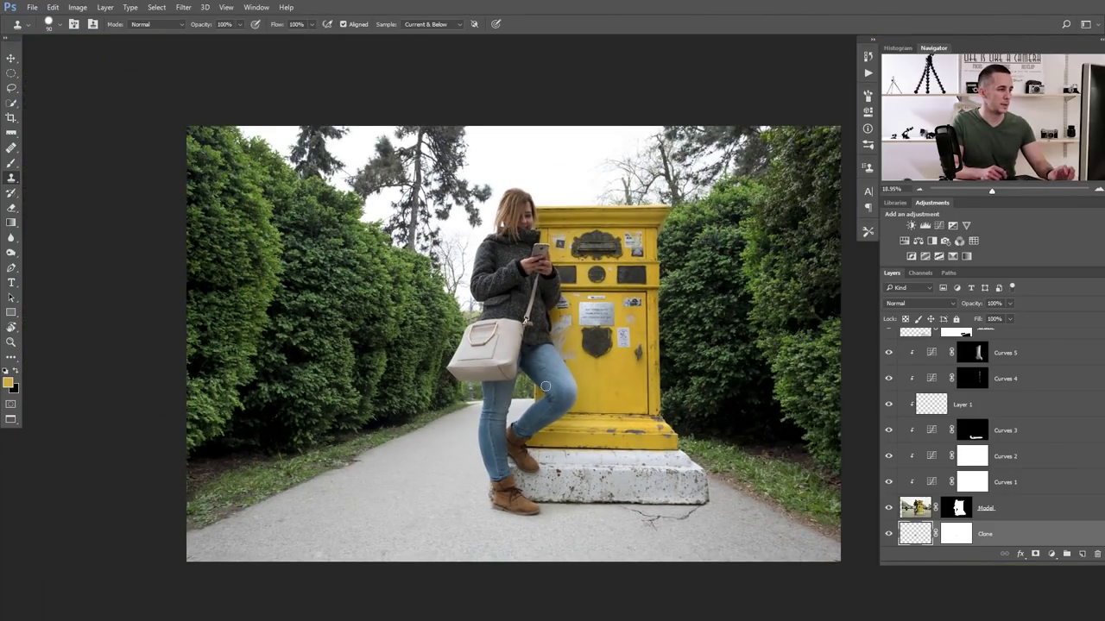
pyautogui.scroll(2, 470, 349)
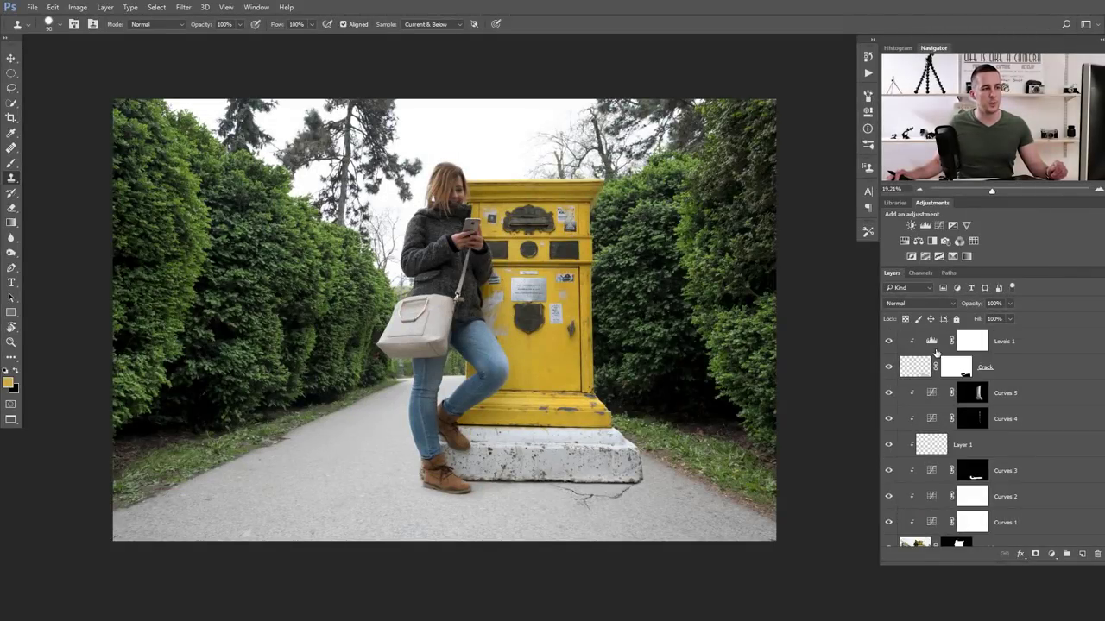
pyautogui.click(932, 346)
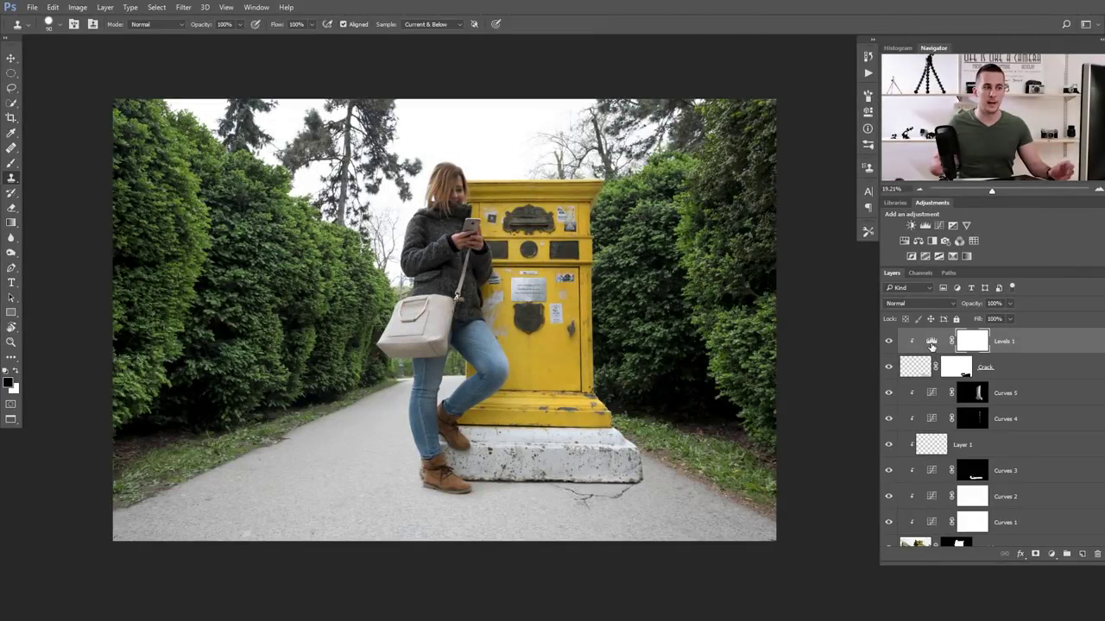
# Add a Color Lookup adjustment using the Fuji ETERNA 250D Kodak 2395 LUT
pyautogui.click(1052, 556)
pyautogui.click(1033, 482)
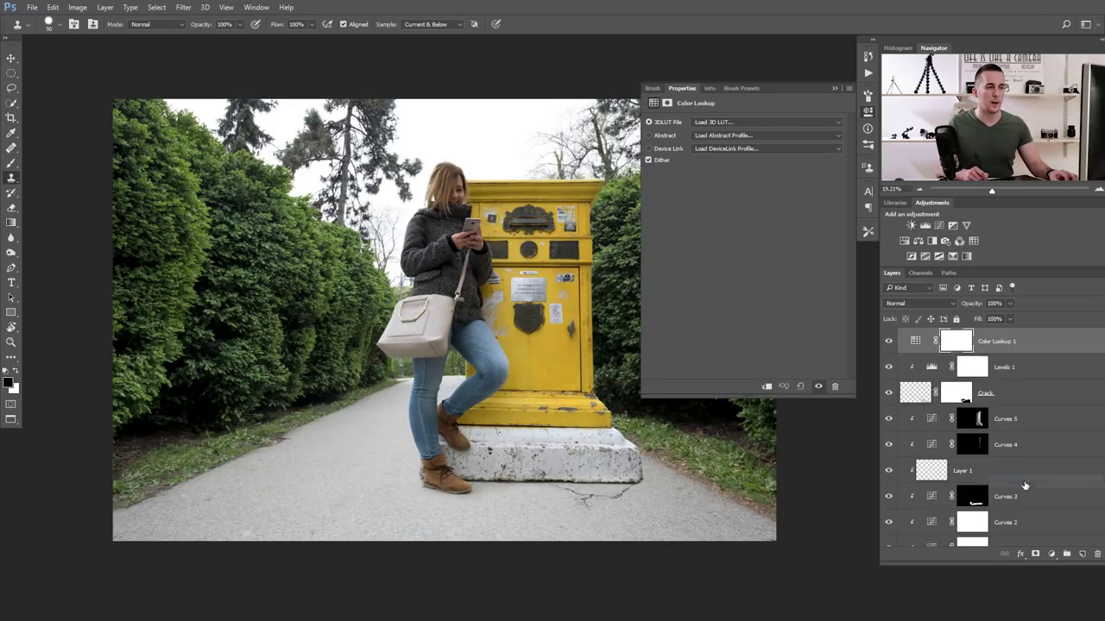
pyautogui.click(712, 126)
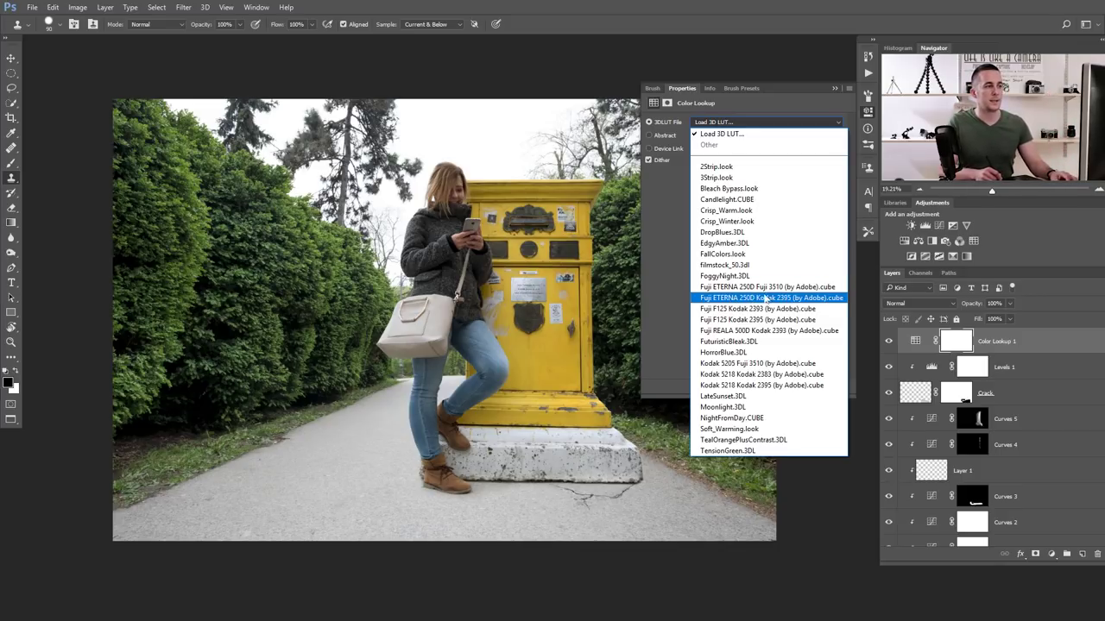
pyautogui.click(766, 299)
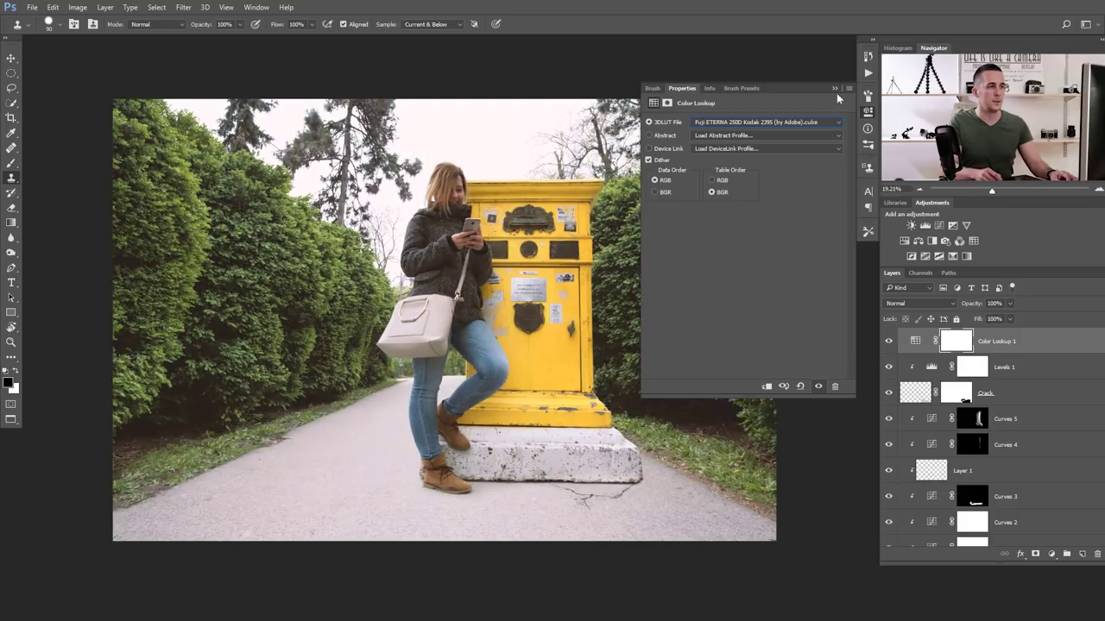
pyautogui.click(834, 89)
# Lower the Color Lookup opacity to 74% and stamp all visible layers
pyautogui.moveTo(972, 306); pyautogui.dragTo(955, 308)
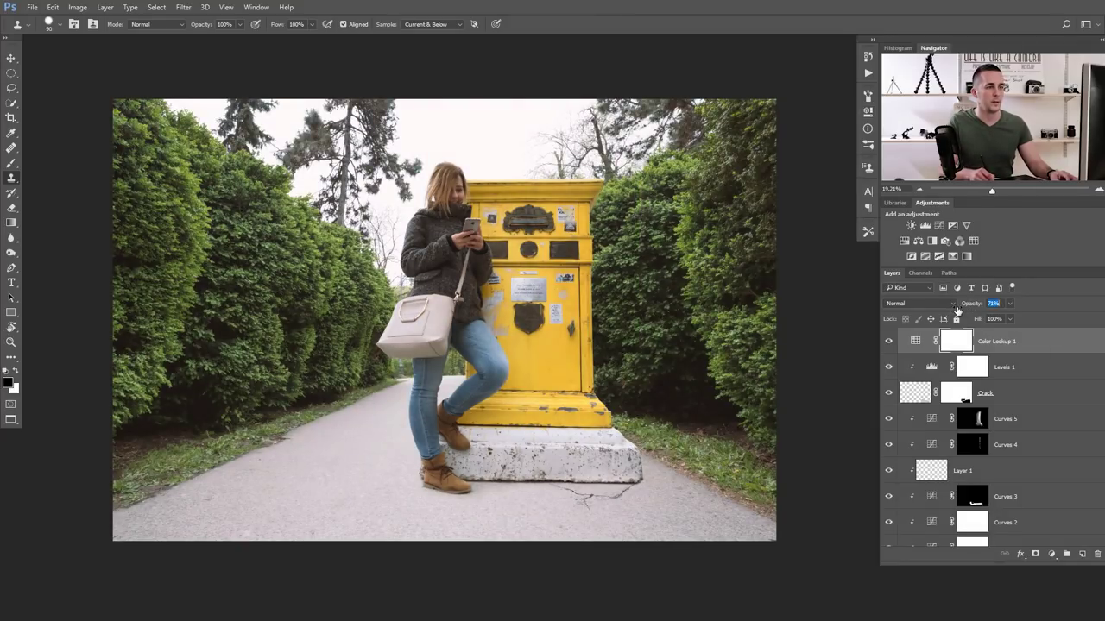
pyautogui.moveTo(960, 311); pyautogui.dragTo(958, 319)
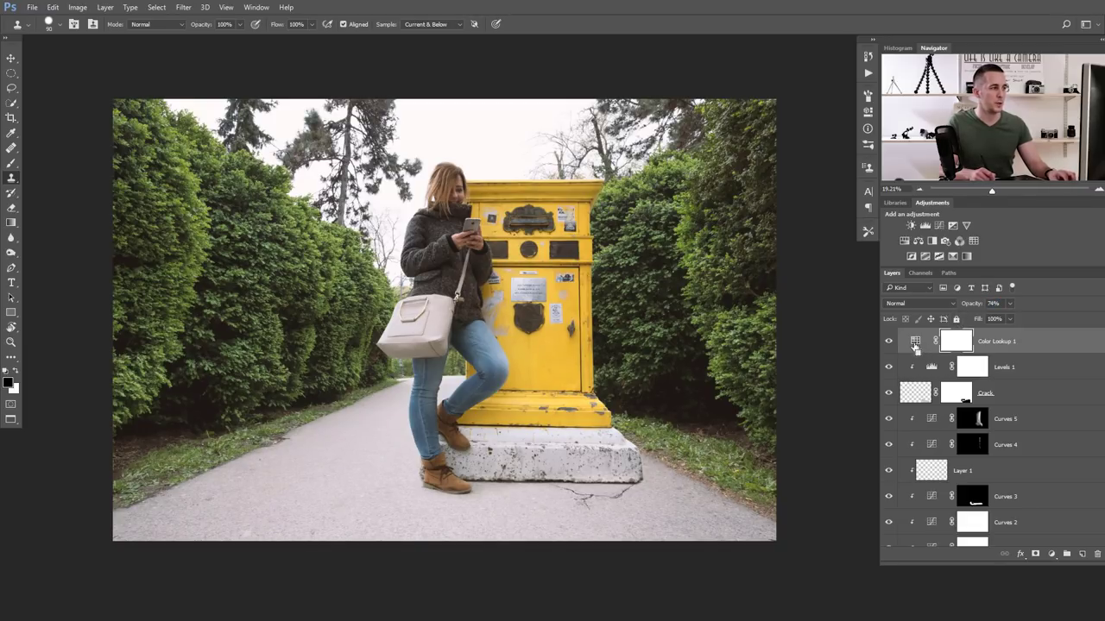
pyautogui.hotkey('ctrl', 'alt', 'shift', 'e')
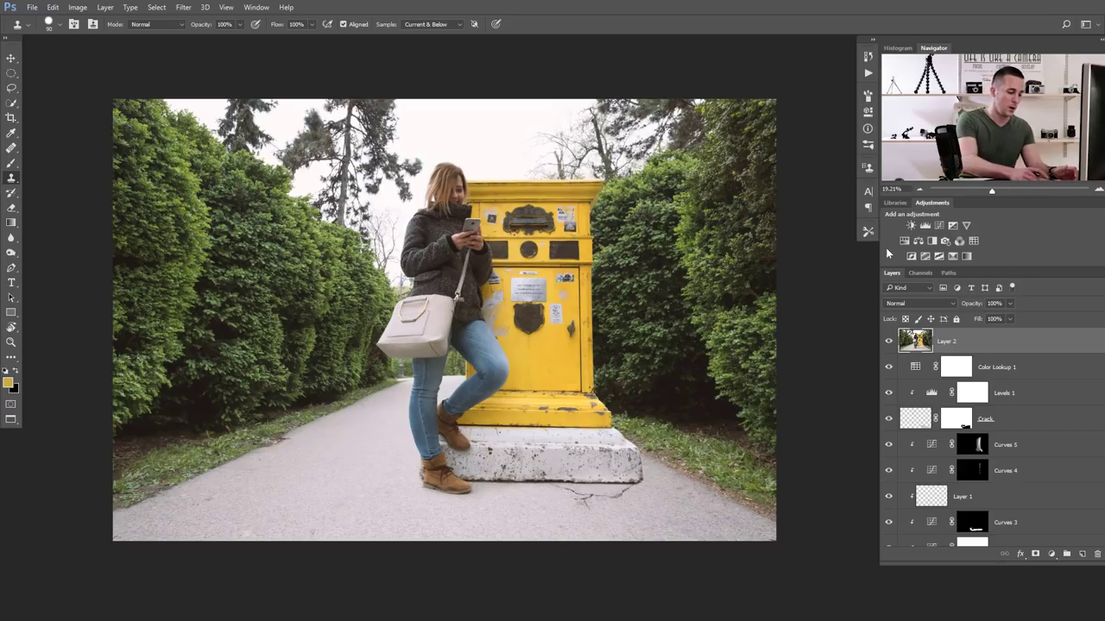
# Desaturate the merged layer and deepen its shadows with a low point on the RGB curve
pyautogui.hotkey('ctrl', 'shift', 'u')
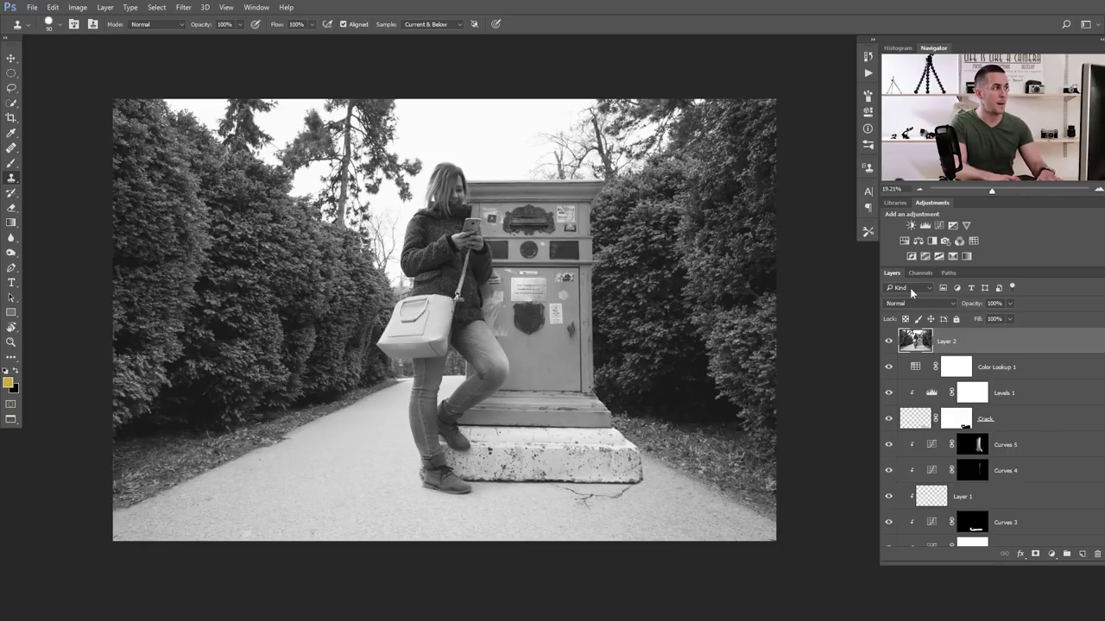
pyautogui.click(77, 7)
pyautogui.moveTo(187, 37)
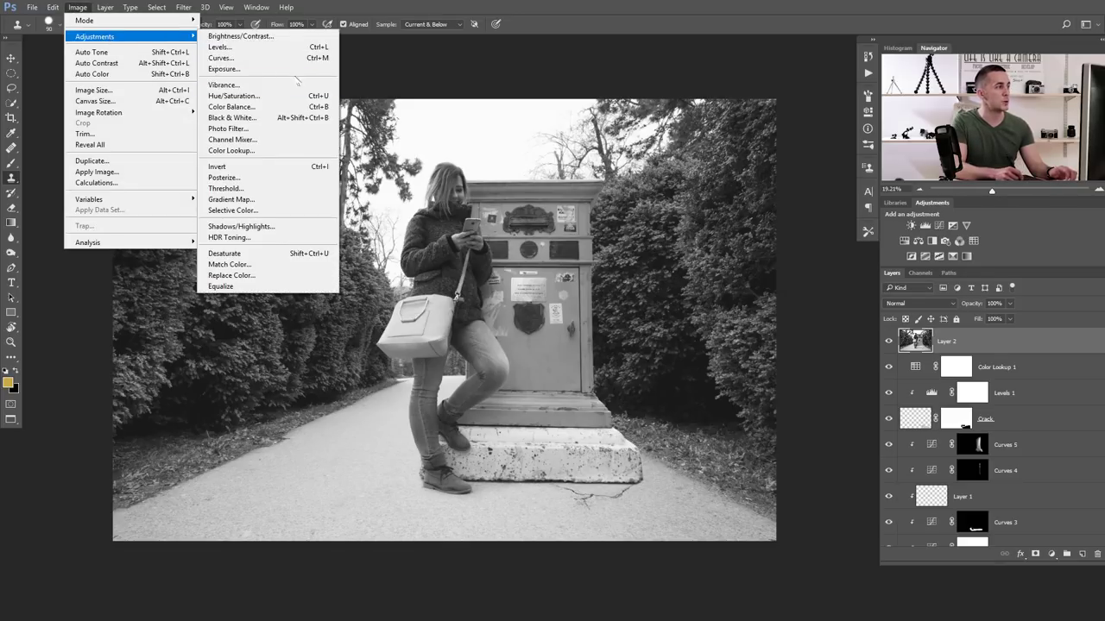
pyautogui.click(318, 58)
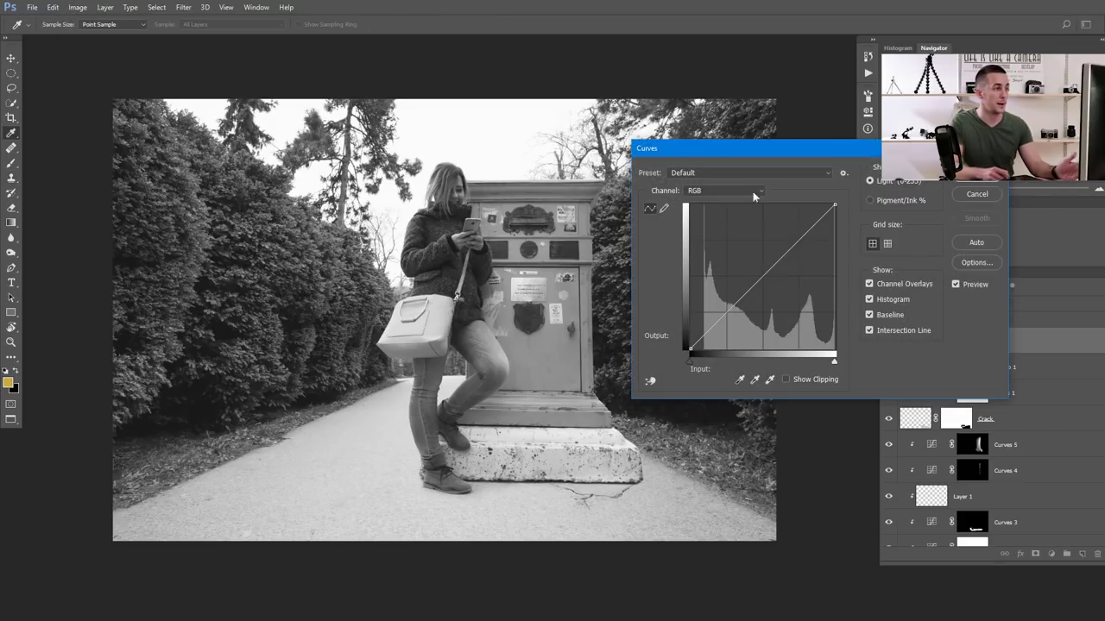
pyautogui.moveTo(779, 147); pyautogui.dragTo(734, 121)
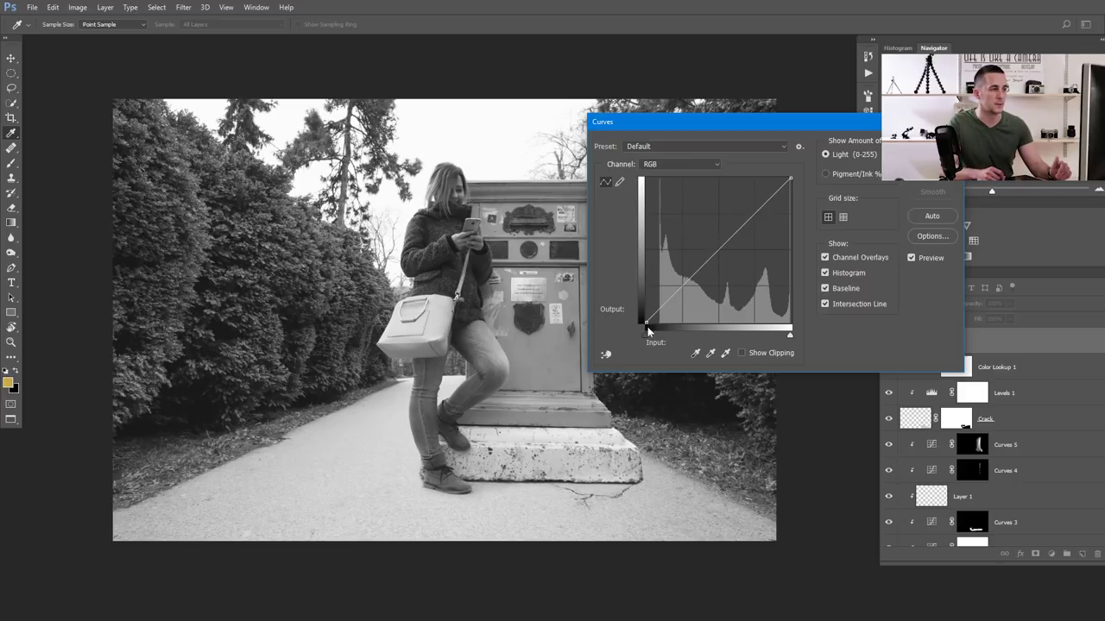
pyautogui.moveTo(645, 324); pyautogui.dragTo(658, 324)
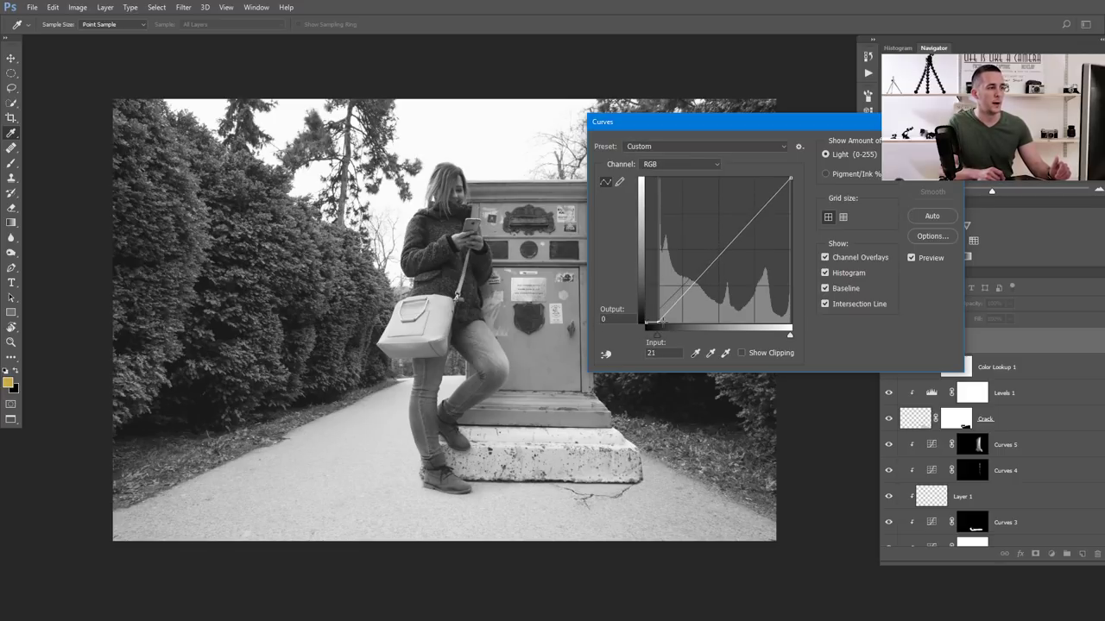
pyautogui.click(757, 209)
pyautogui.click(682, 295)
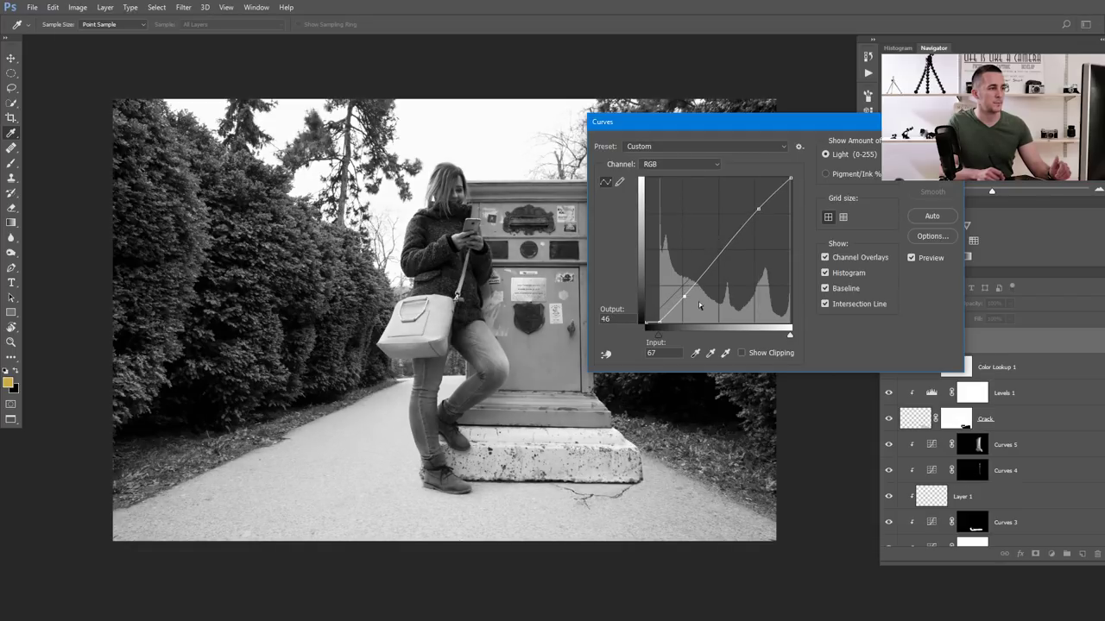
pyautogui.click(684, 297)
# Accept the Curves adjustment and stamp all visible layers into a new Layer 2
pyautogui.press('Return')
pyautogui.press('s')
pyautogui.hotkey('ctrl', 'alt', 'shift', 'e')
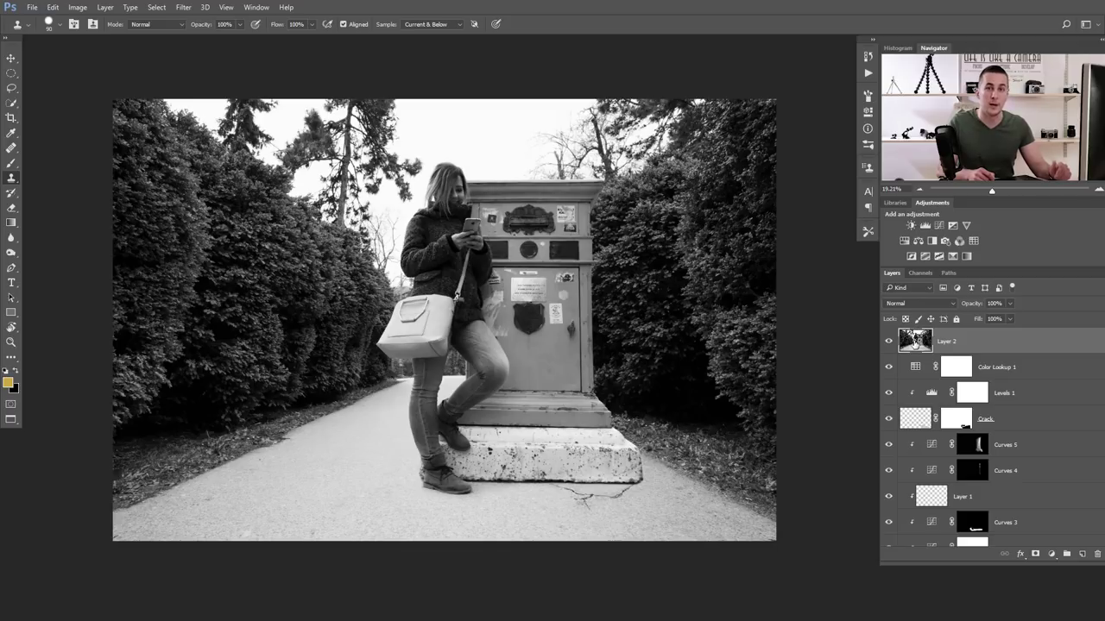
pyautogui.click(926, 305)
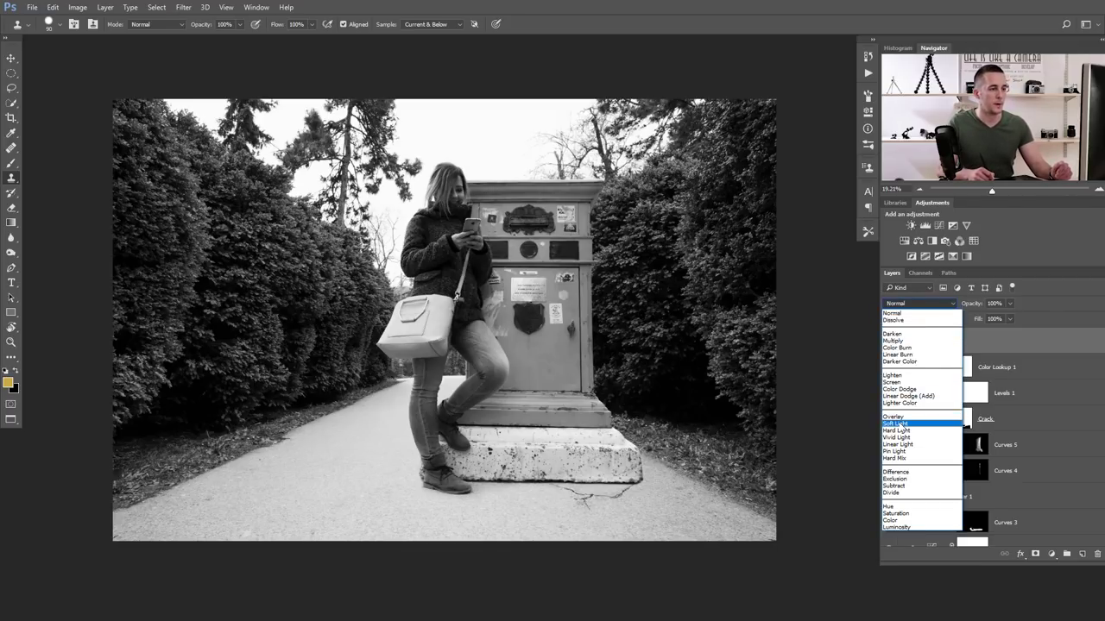
# Set Layer 2 to Soft Light at 42% opacity, compare before/after, and stamp a merged Layer 3
pyautogui.click(897, 425)
pyautogui.click(889, 344)
pyautogui.click(889, 342)
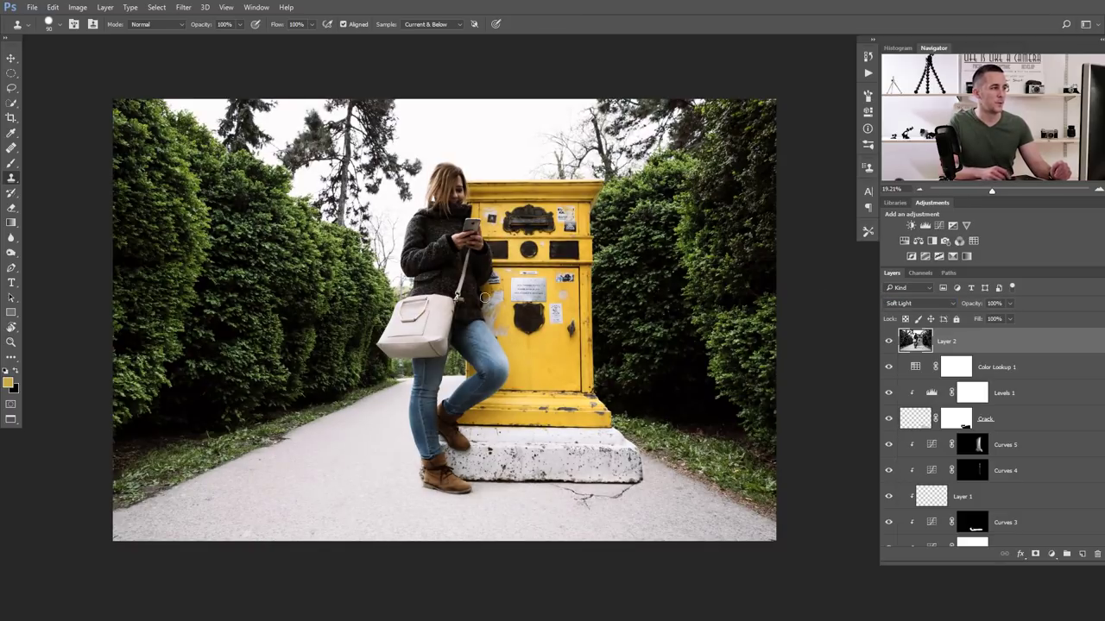
pyautogui.moveTo(973, 304); pyautogui.dragTo(948, 308)
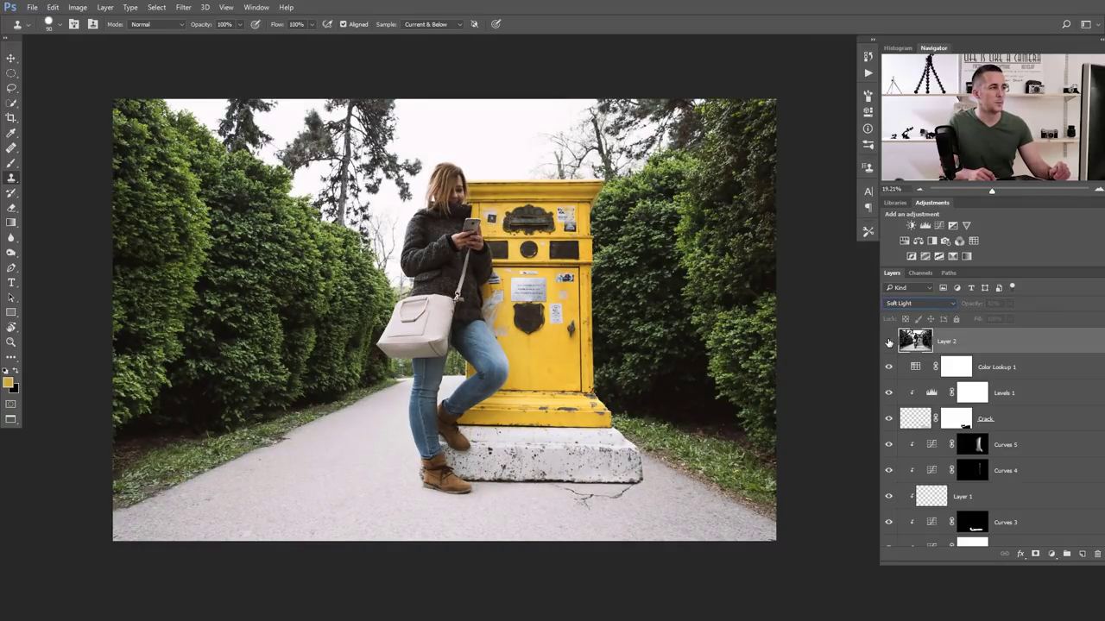
pyautogui.click(889, 341)
pyautogui.click(889, 341)
pyautogui.click(889, 341)
pyautogui.click(889, 341)
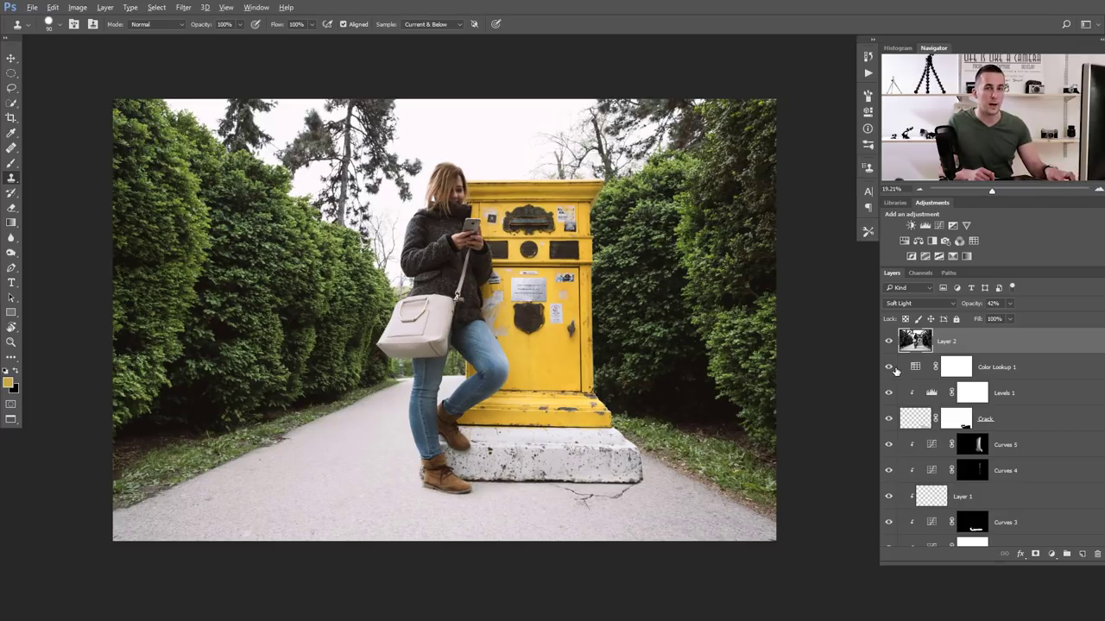
pyautogui.hotkey('ctrl', 'shift', 'alt', 'e')
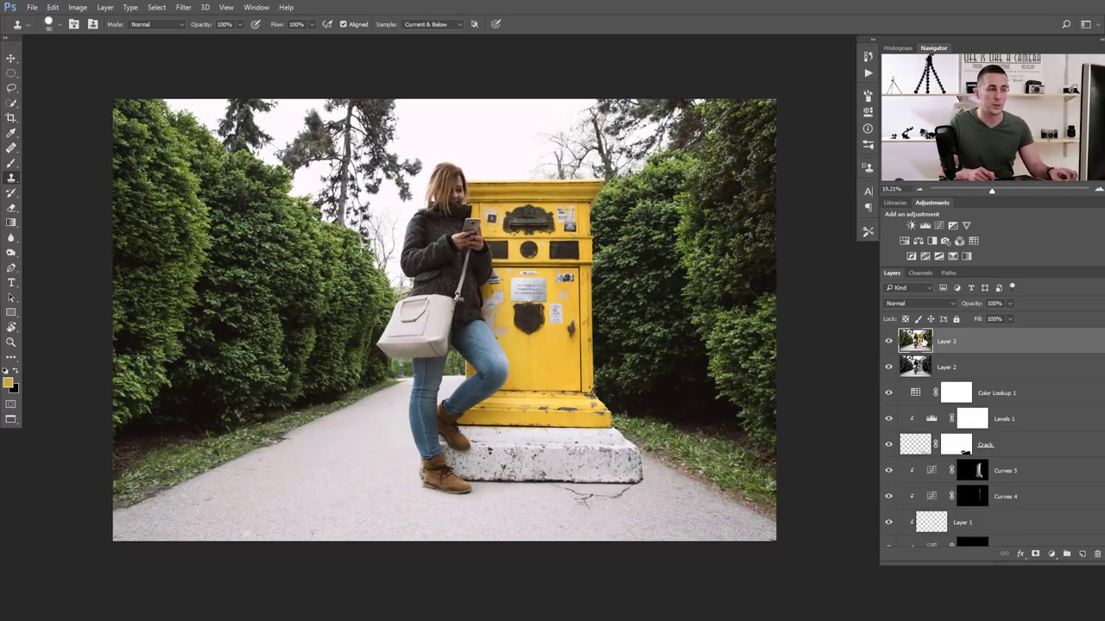
# Apply the Camera Raw Filter to Layer 3 with a -13 post-crop vignette and Dehaze +10
pyautogui.click(183, 7)
pyautogui.click(209, 75)
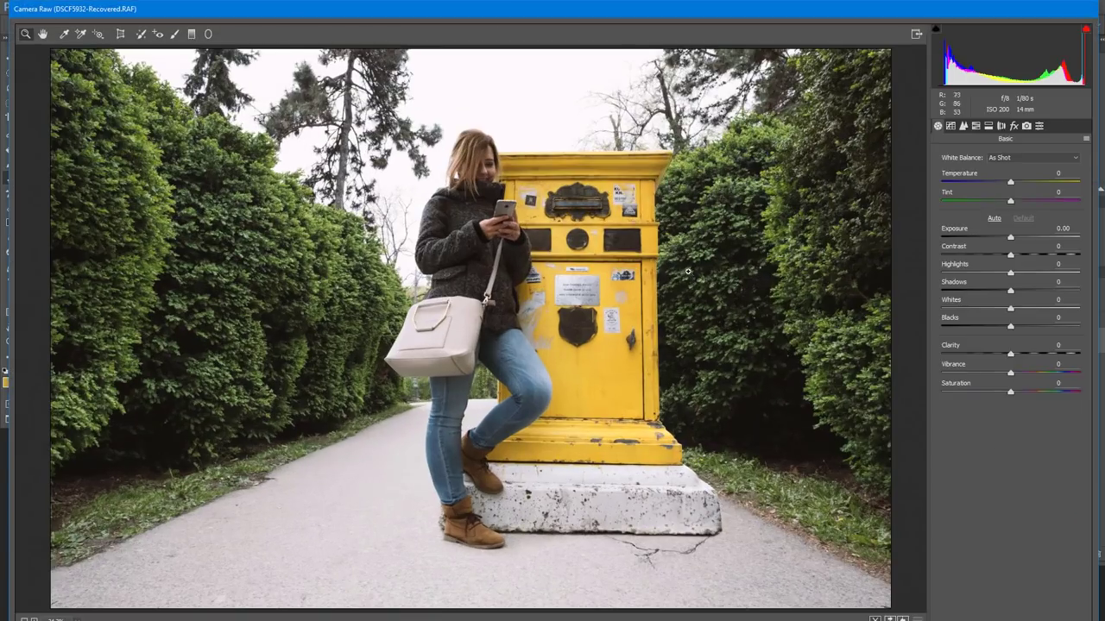
pyautogui.click(1014, 125)
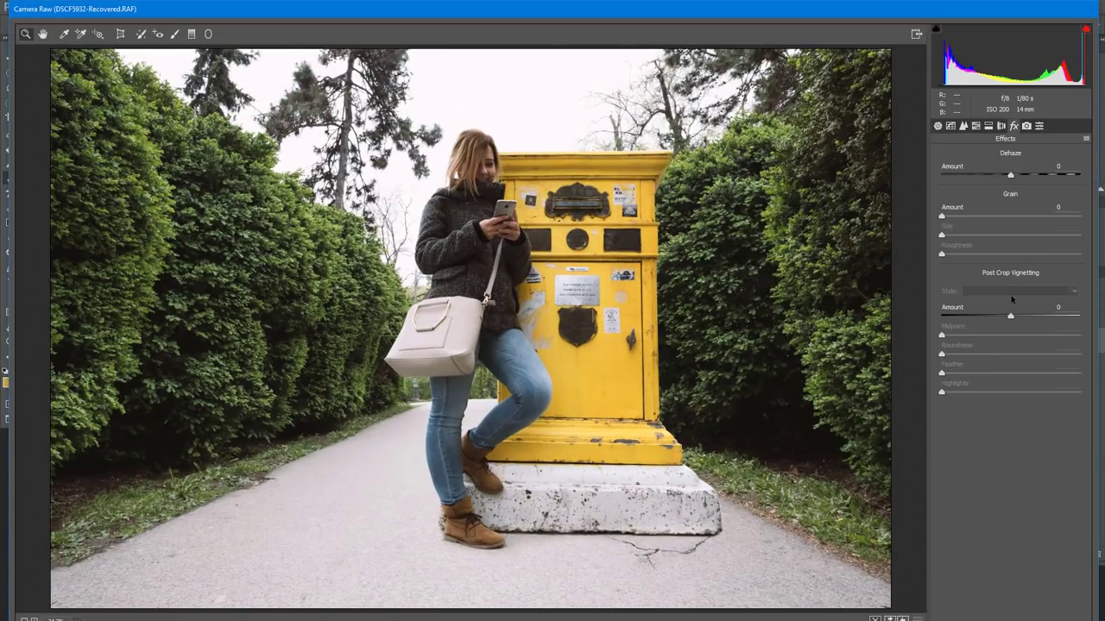
pyautogui.moveTo(1010, 317); pyautogui.dragTo(1000, 317)
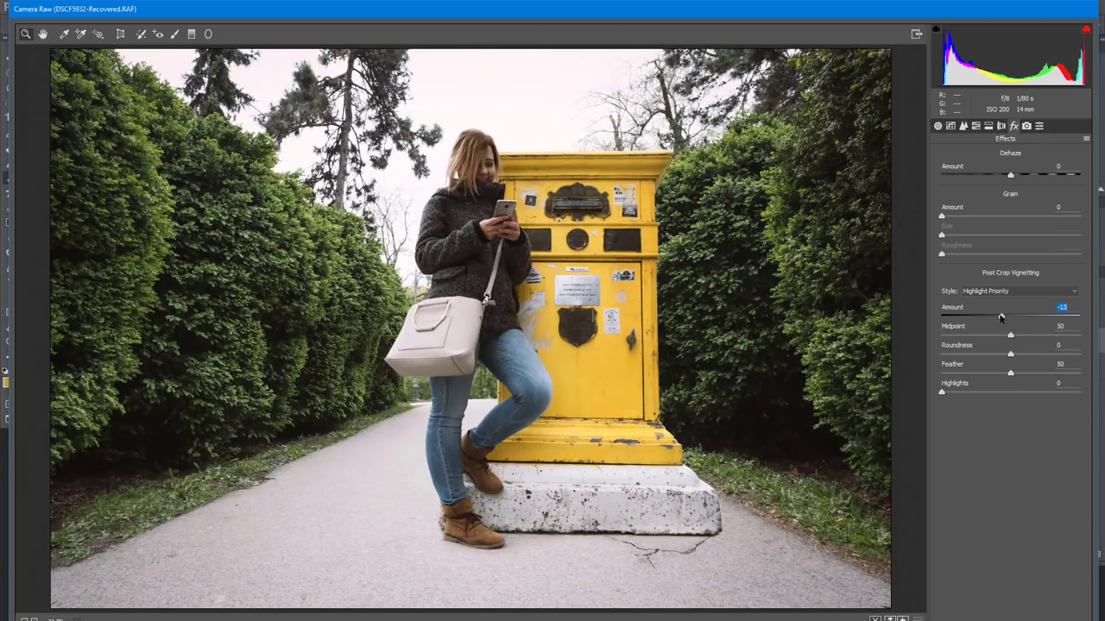
pyautogui.click(1009, 174)
pyautogui.moveTo(1025, 178); pyautogui.dragTo(1018, 178)
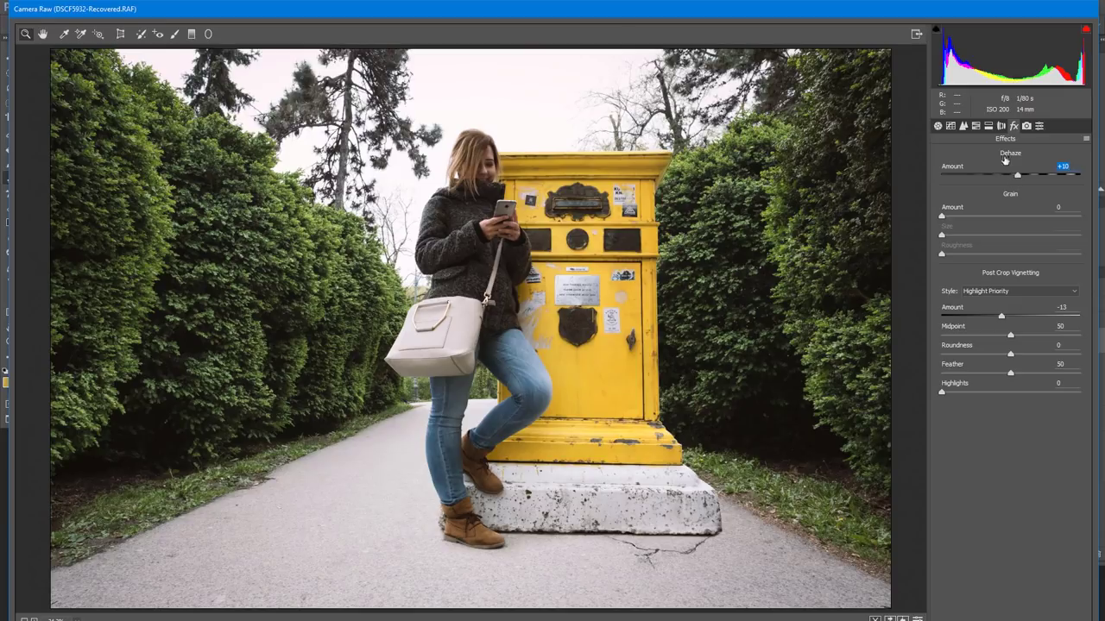
pyautogui.click(988, 127)
# In HSL Hue, shift Greens to +18 and move Yellows toward orange
pyautogui.click(977, 131)
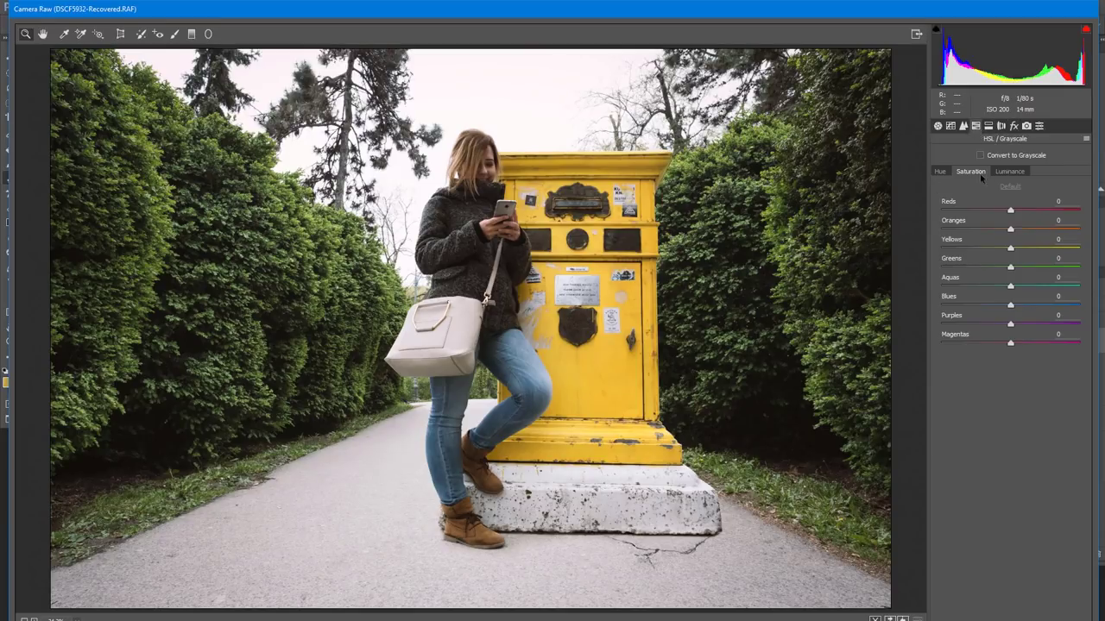
pyautogui.click(941, 172)
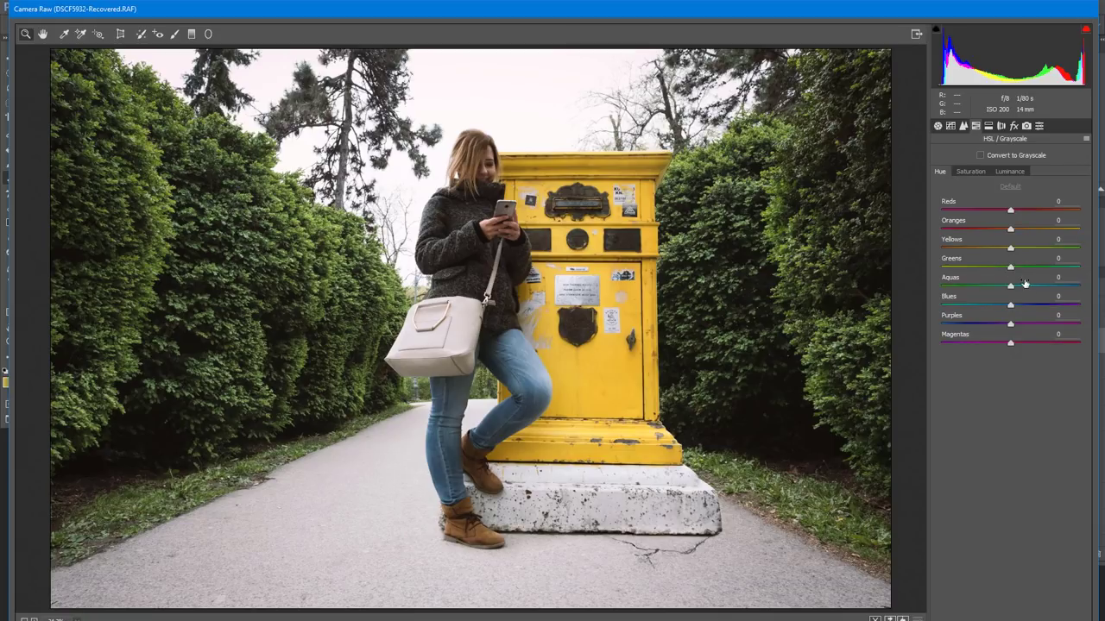
pyautogui.moveTo(1011, 268); pyautogui.dragTo(1022, 271)
pyautogui.moveTo(1011, 249)
pyautogui.mouseDown()
pyautogui.moveTo(1021, 232)
pyautogui.moveTo(995, 250)
pyautogui.moveTo(1003, 251)
pyautogui.mouseUp()
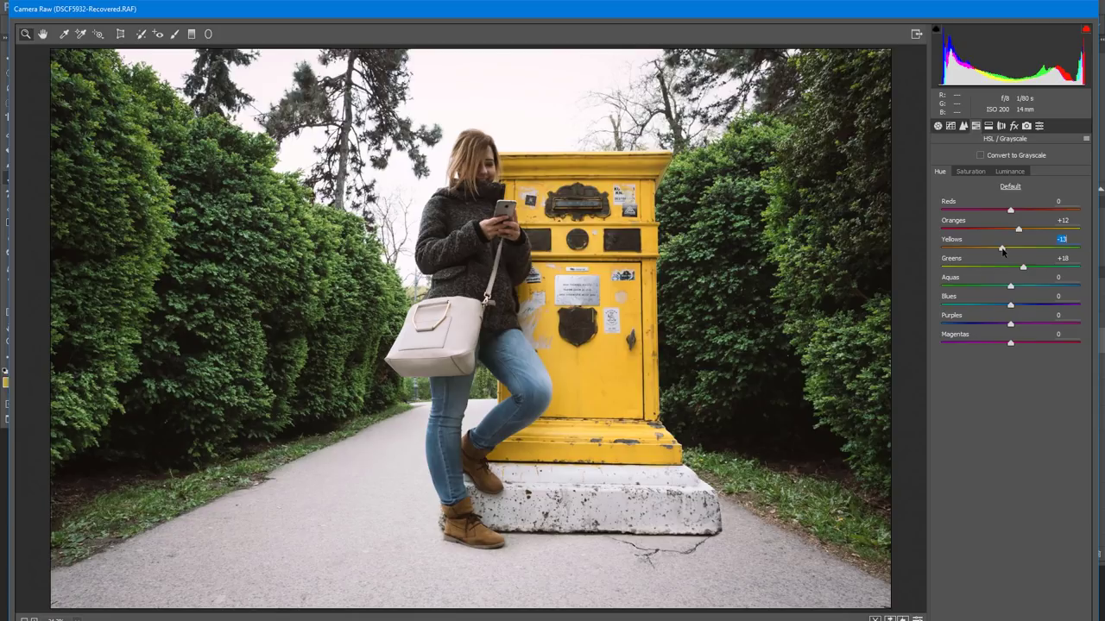
# Cut Green saturation to -22, boost Orange and Yellow saturation, and push Yellows hue to -23
pyautogui.click(971, 171)
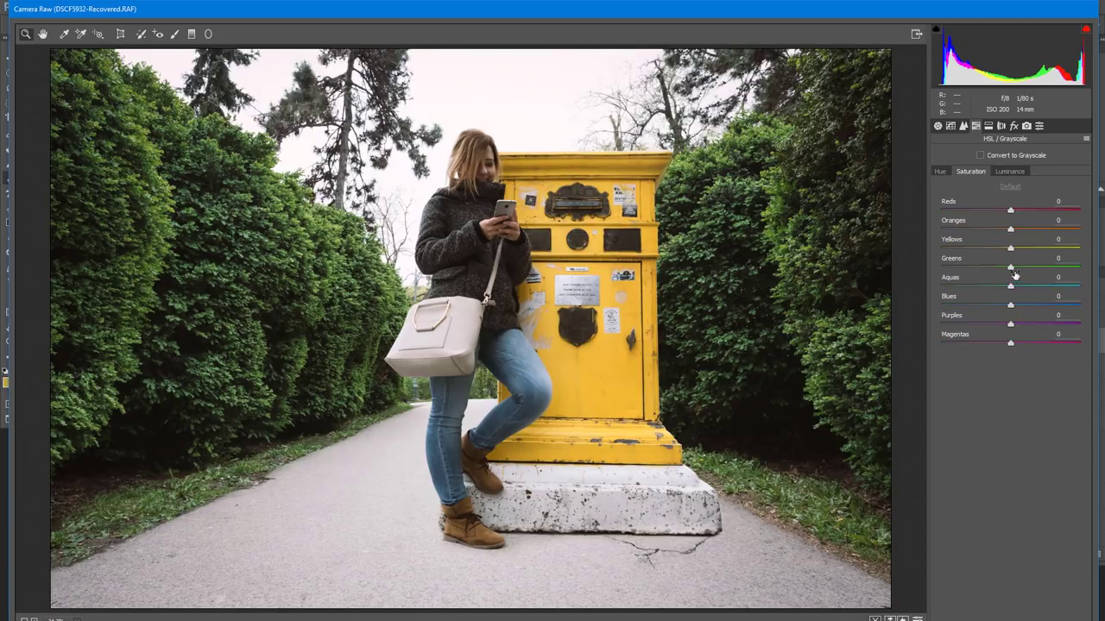
pyautogui.moveTo(1008, 268); pyautogui.dragTo(996, 271)
pyautogui.moveTo(1027, 228)
pyautogui.mouseDown()
pyautogui.moveTo(1015, 255)
pyautogui.moveTo(1030, 248)
pyautogui.moveTo(1029, 231)
pyautogui.moveTo(1034, 250)
pyautogui.moveTo(1030, 231)
pyautogui.mouseUp()
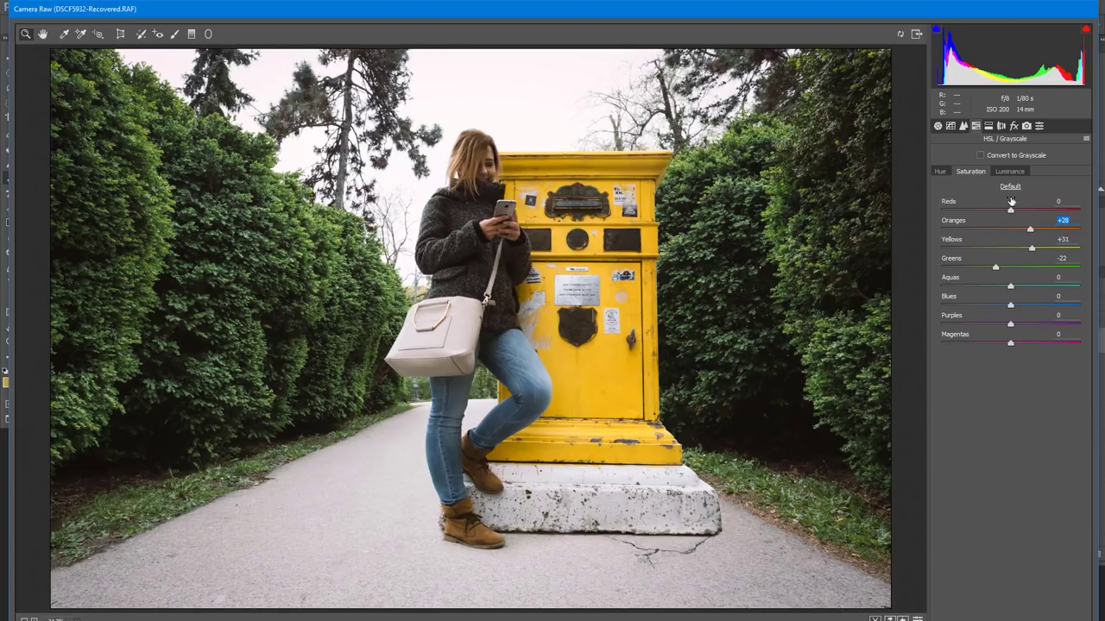
pyautogui.click(940, 171)
pyautogui.moveTo(1000, 251); pyautogui.dragTo(994, 251)
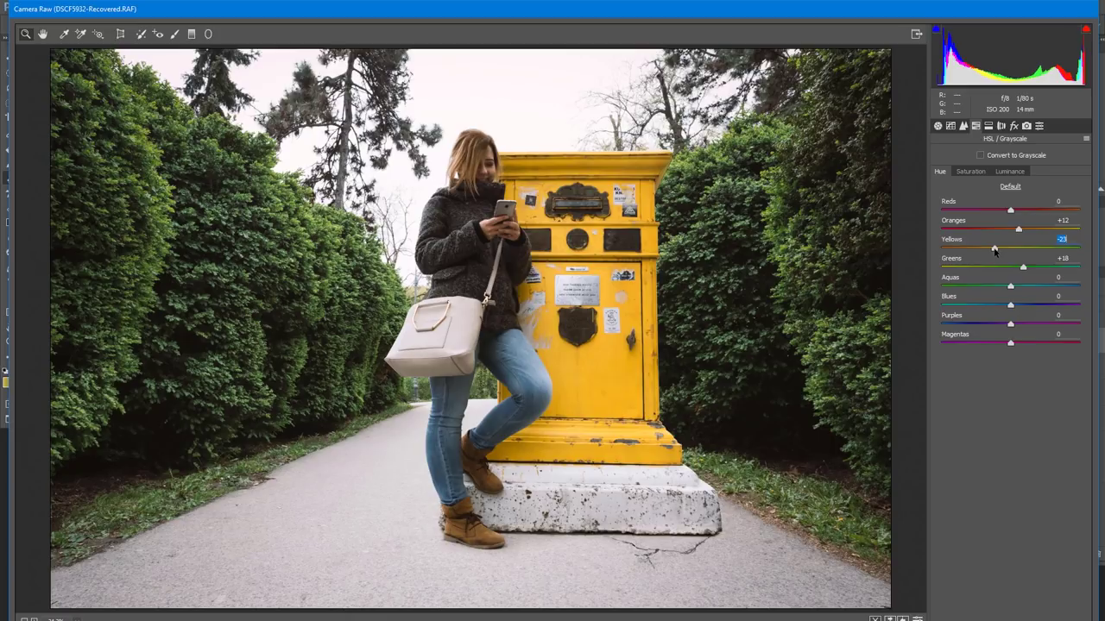
# Set Camera Raw Basic tones to Shadows +16, Blacks -32 and Highlights +3, then confirm with OK
pyautogui.click(938, 126)
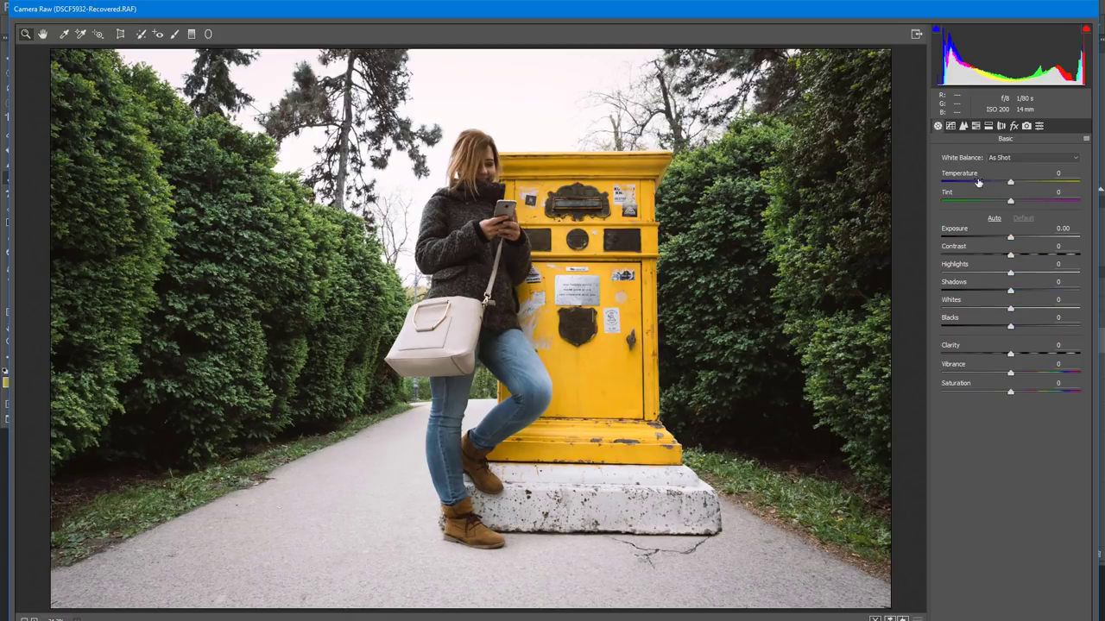
pyautogui.moveTo(1012, 293); pyautogui.dragTo(986, 333)
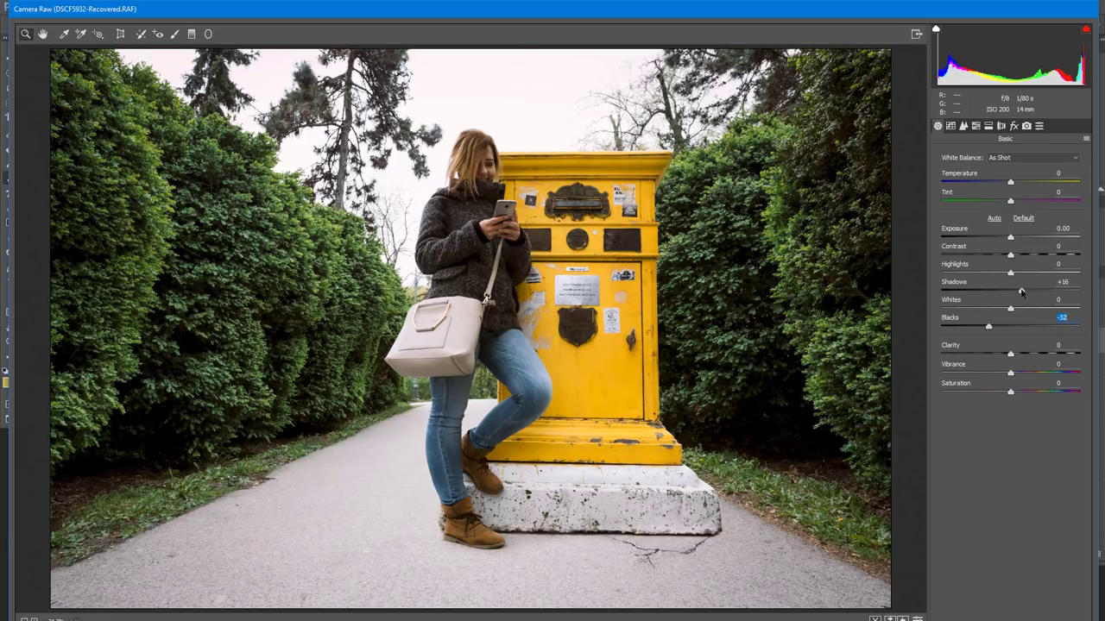
pyautogui.moveTo(1011, 274); pyautogui.dragTo(1014, 275)
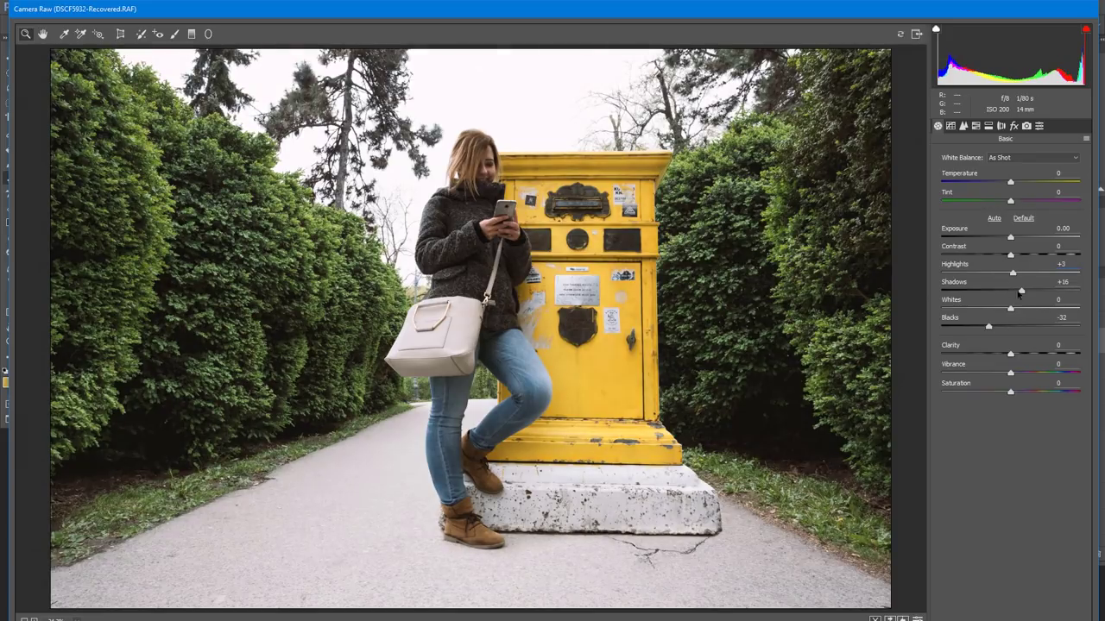
pyautogui.press('Return')
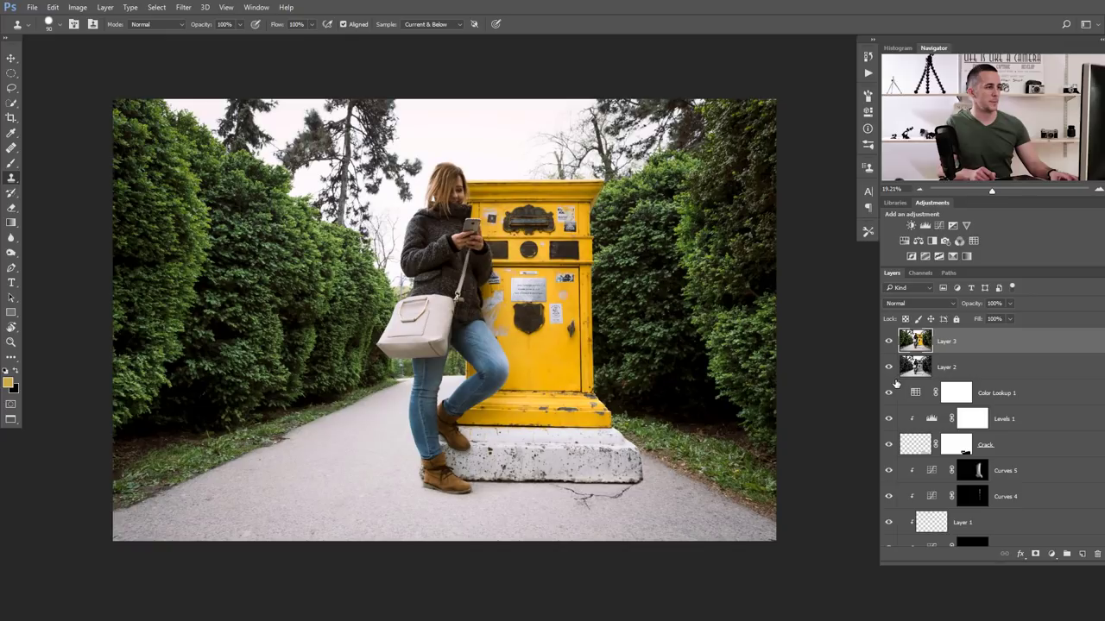
pyautogui.click(889, 342)
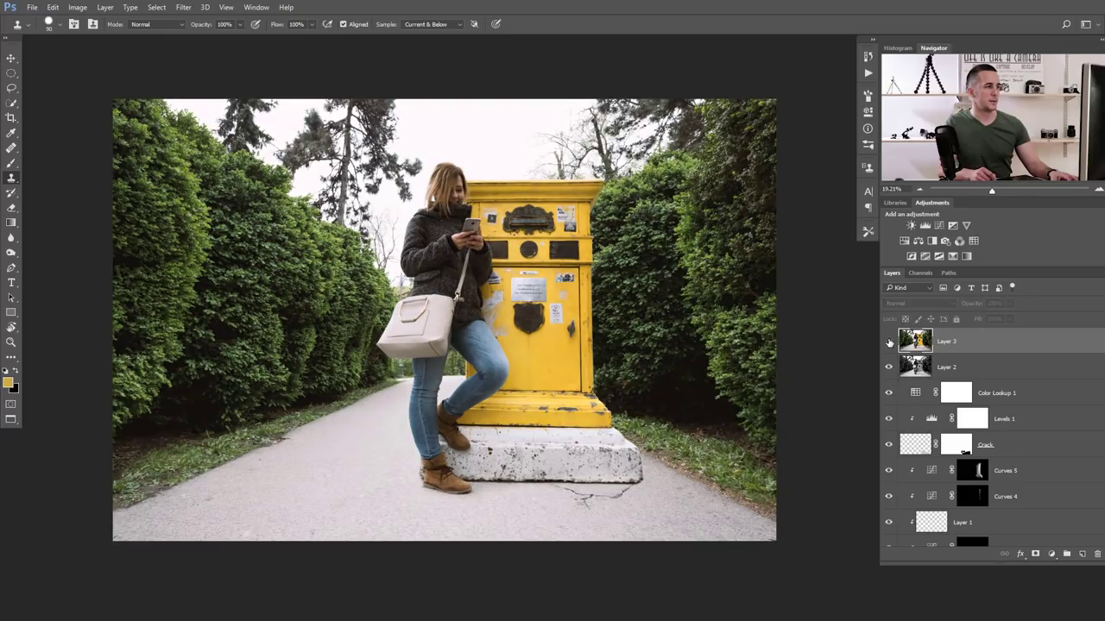
pyautogui.click(889, 342)
pyautogui.click(889, 342)
pyautogui.click(889, 342)
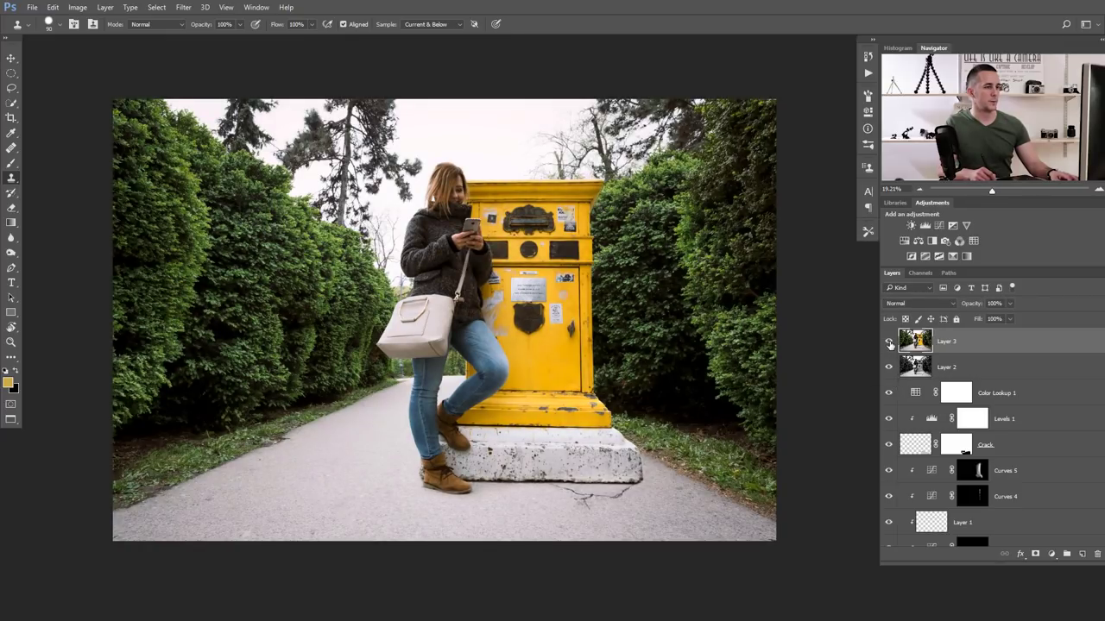
pyautogui.moveTo(889, 343); pyautogui.dragTo(891, 393)
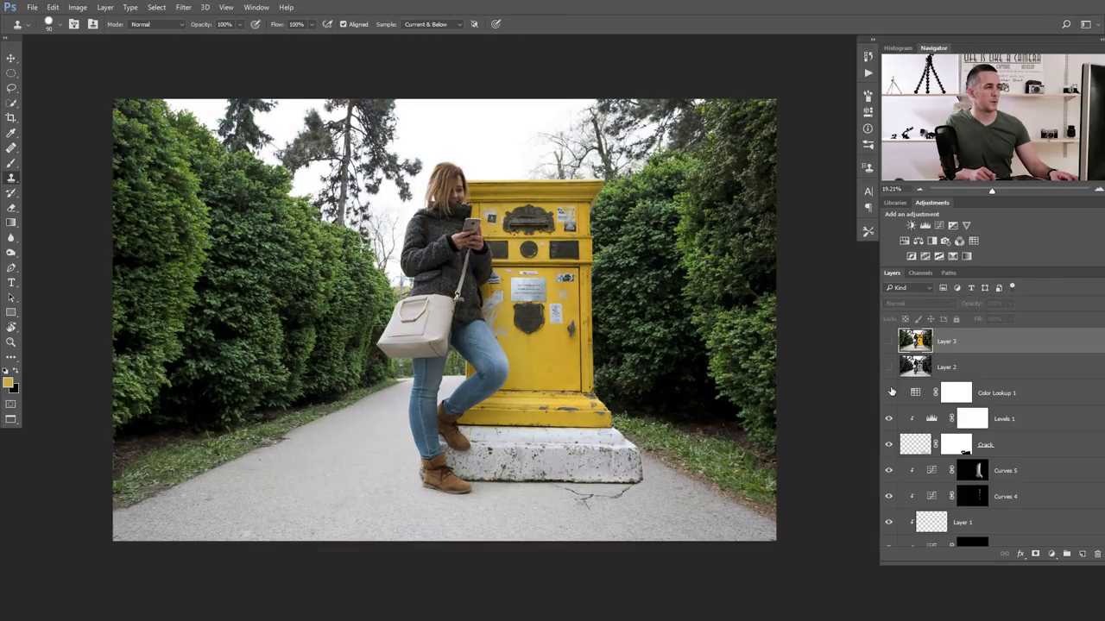
pyautogui.click(889, 343)
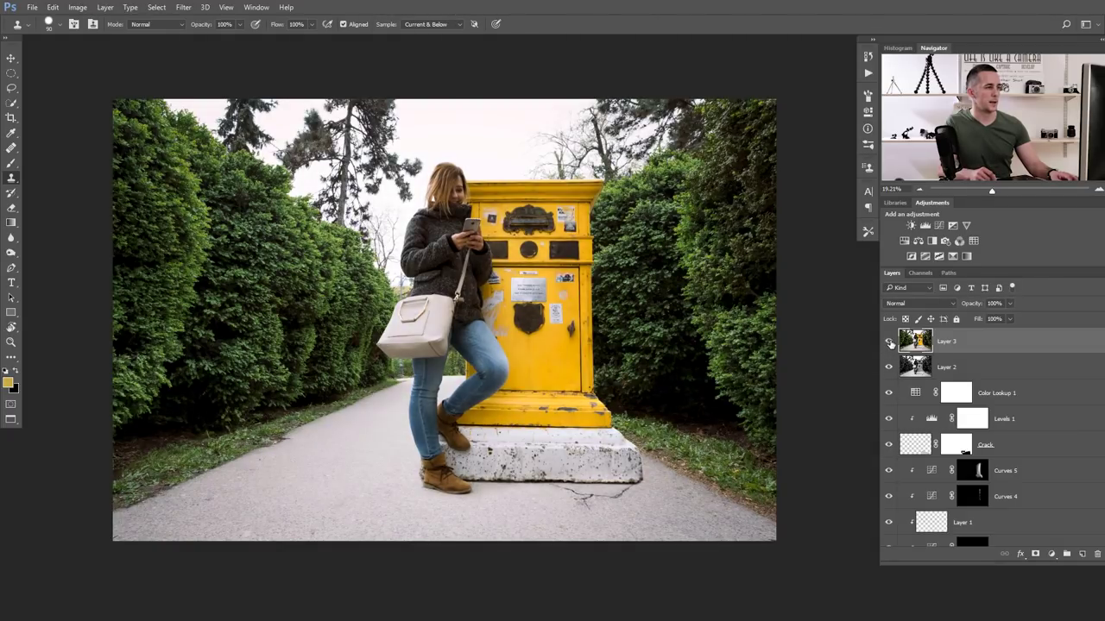
pyautogui.moveTo(890, 369); pyautogui.dragTo(893, 344)
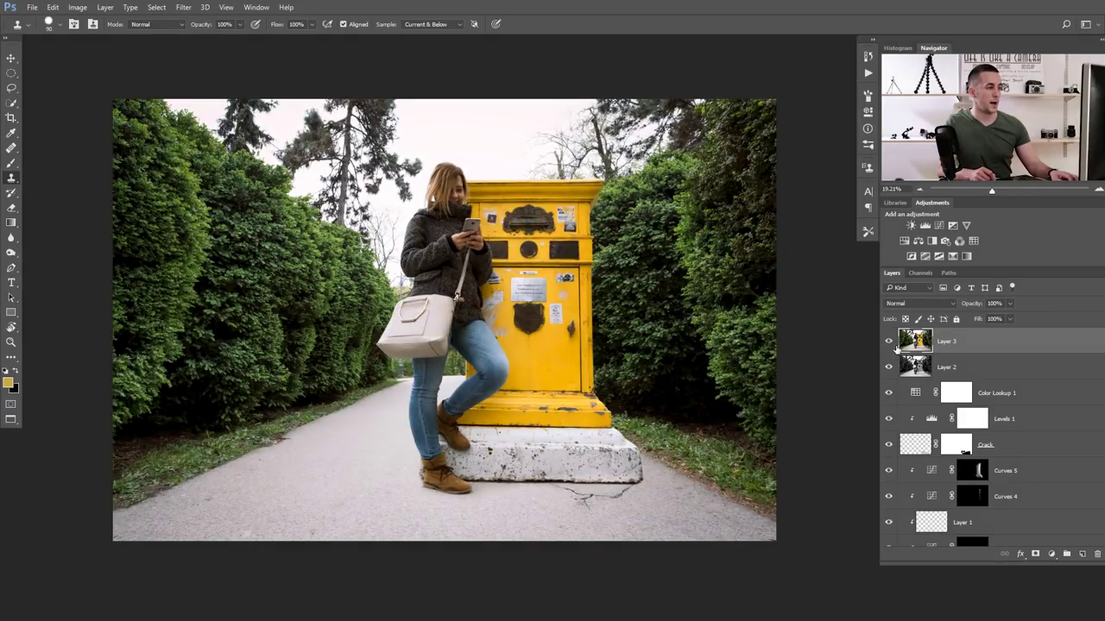